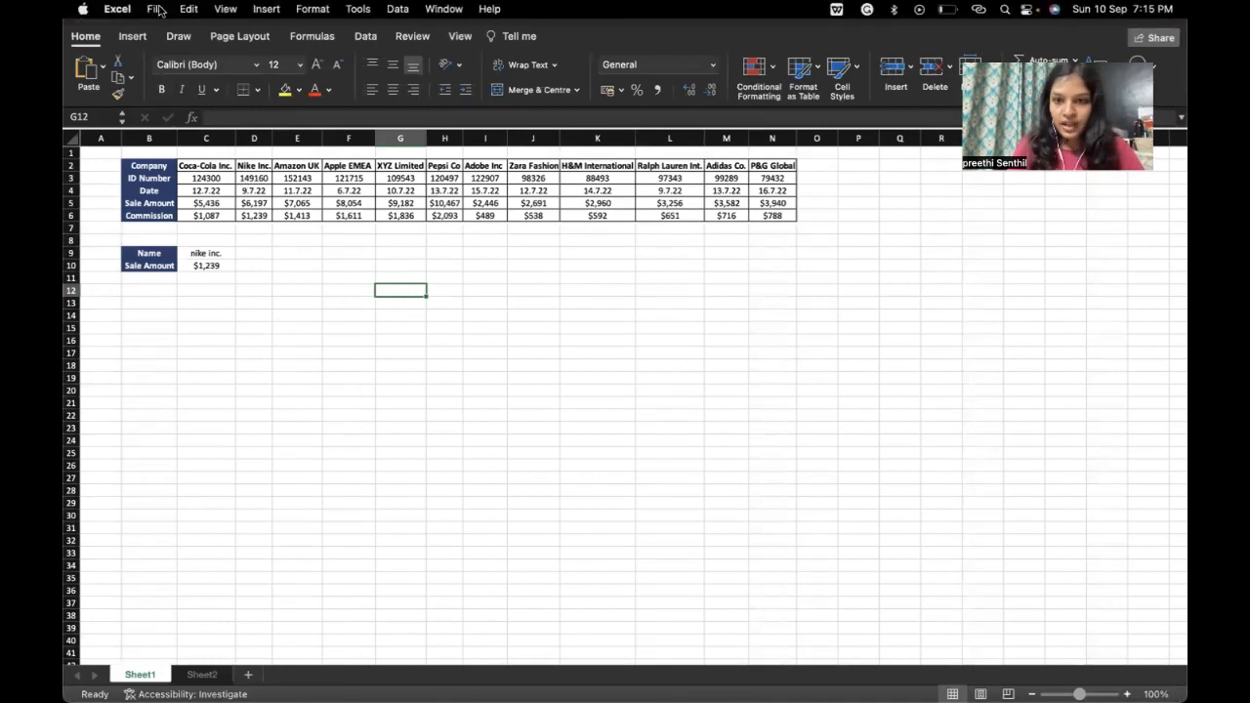
Step: Give SkillD a password to open and a separate password to modify, confirming both
{"action": "left_click", "coordinate": [156, 8]}
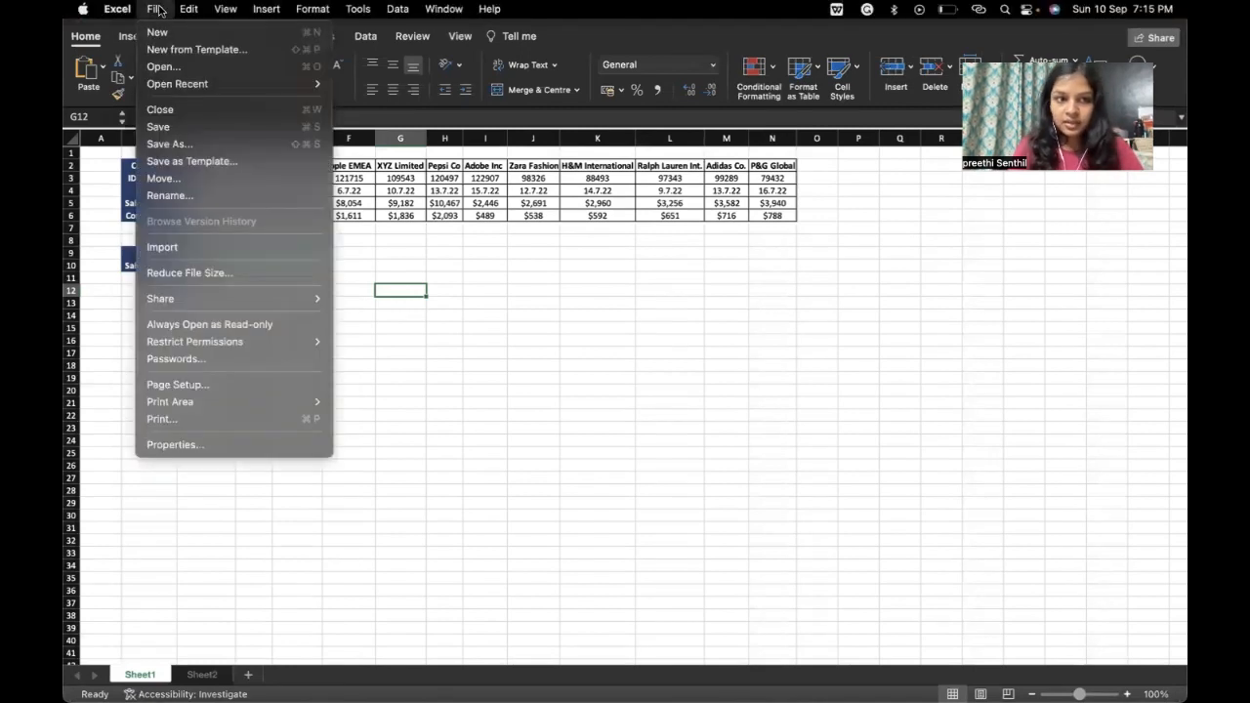
{"action": "left_click", "coordinate": [194, 361]}
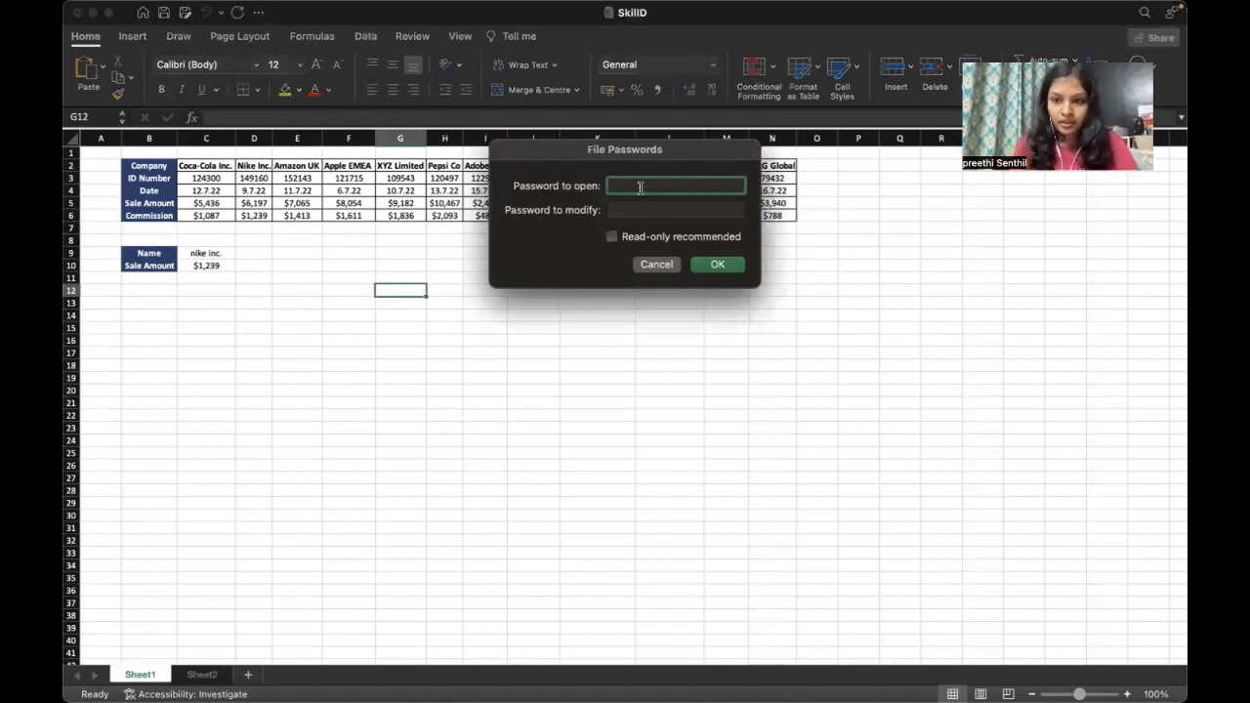
{"action": "type", "text": "1234"}
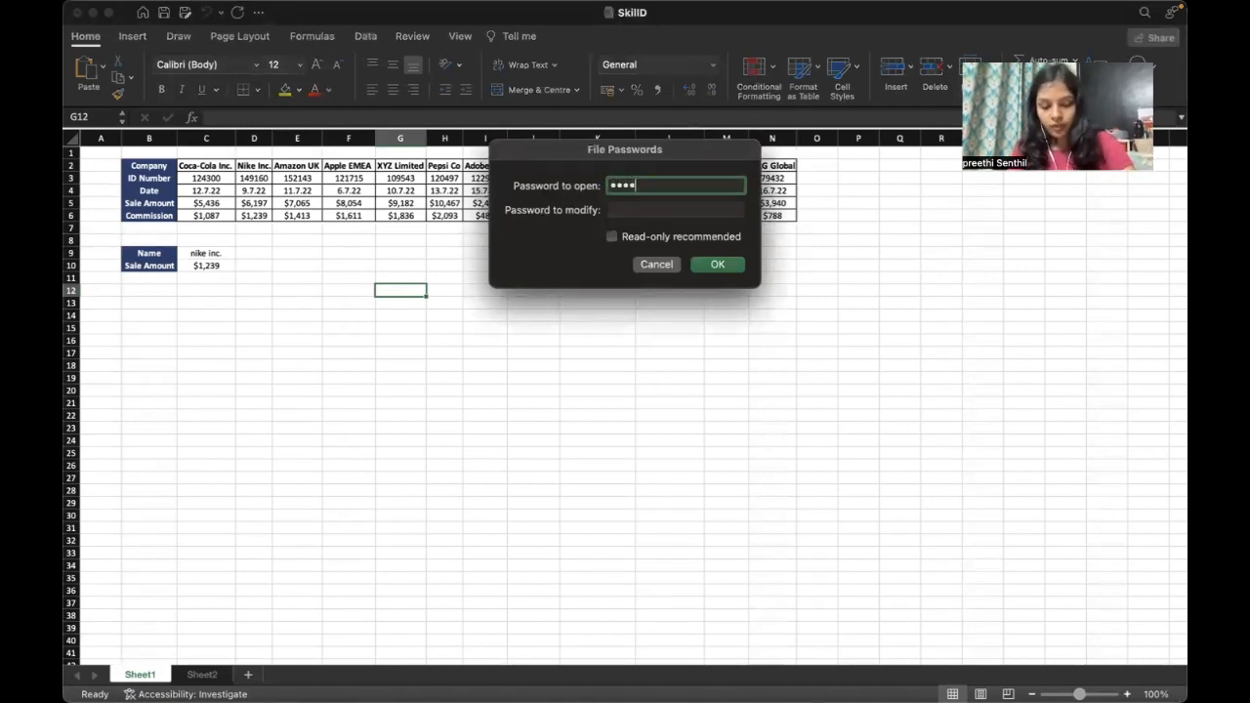
{"action": "left_click", "coordinate": [636, 208]}
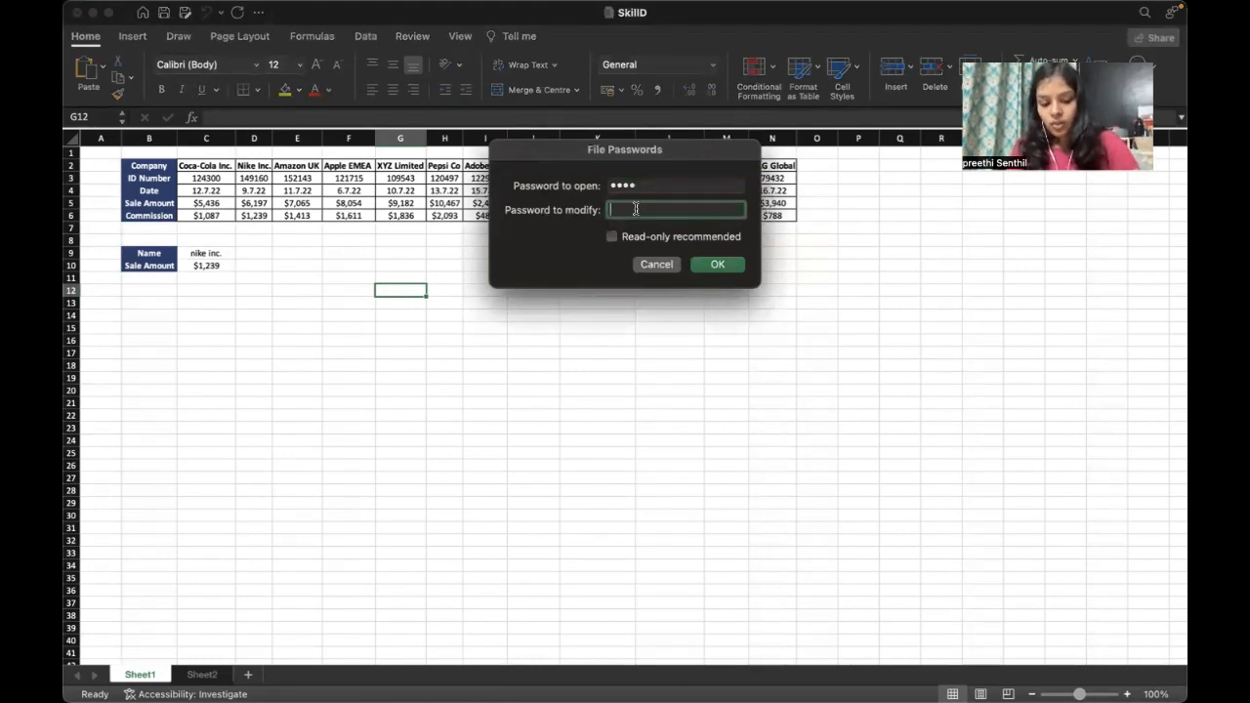
{"action": "type", "text": "12345"}
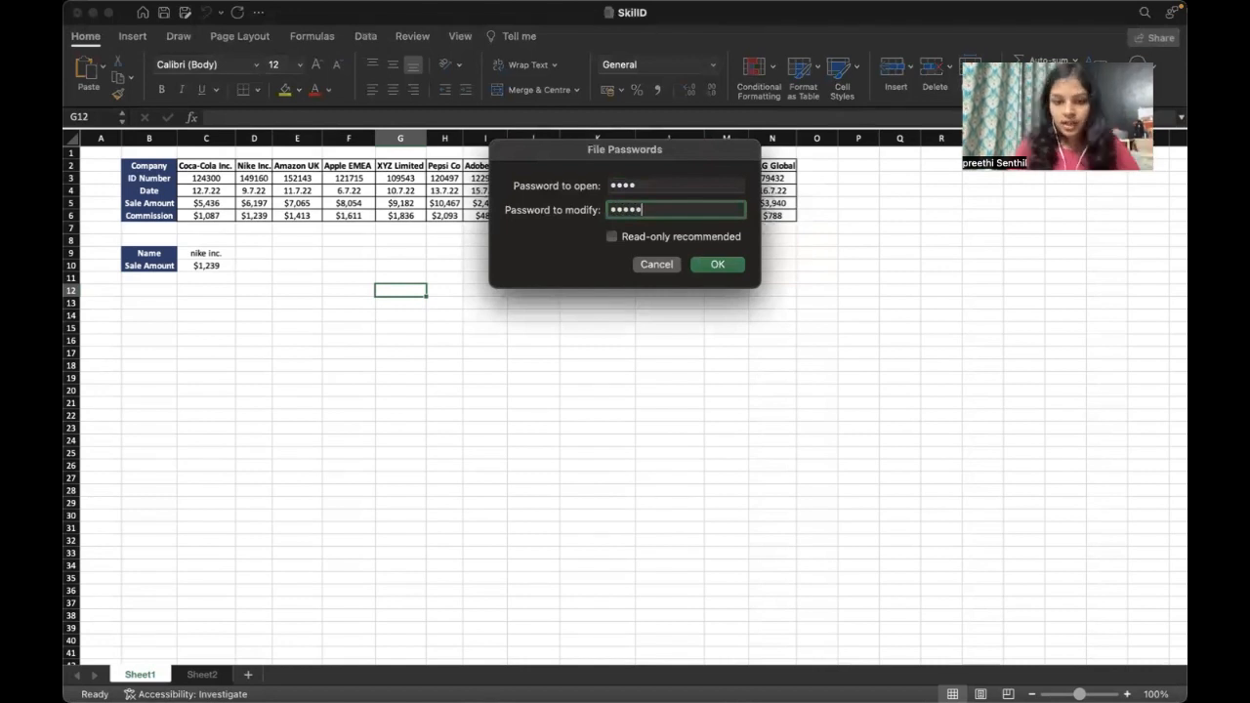
{"action": "left_click", "coordinate": [727, 266]}
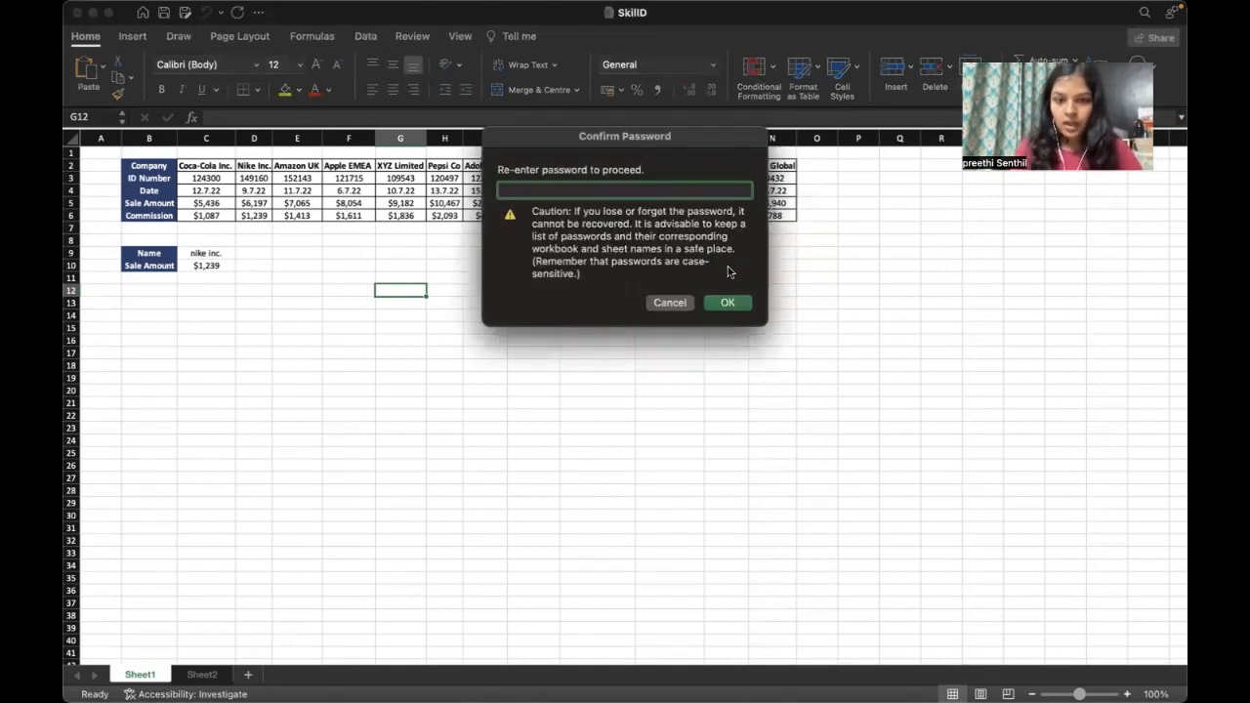
{"action": "type", "text": "1234"}
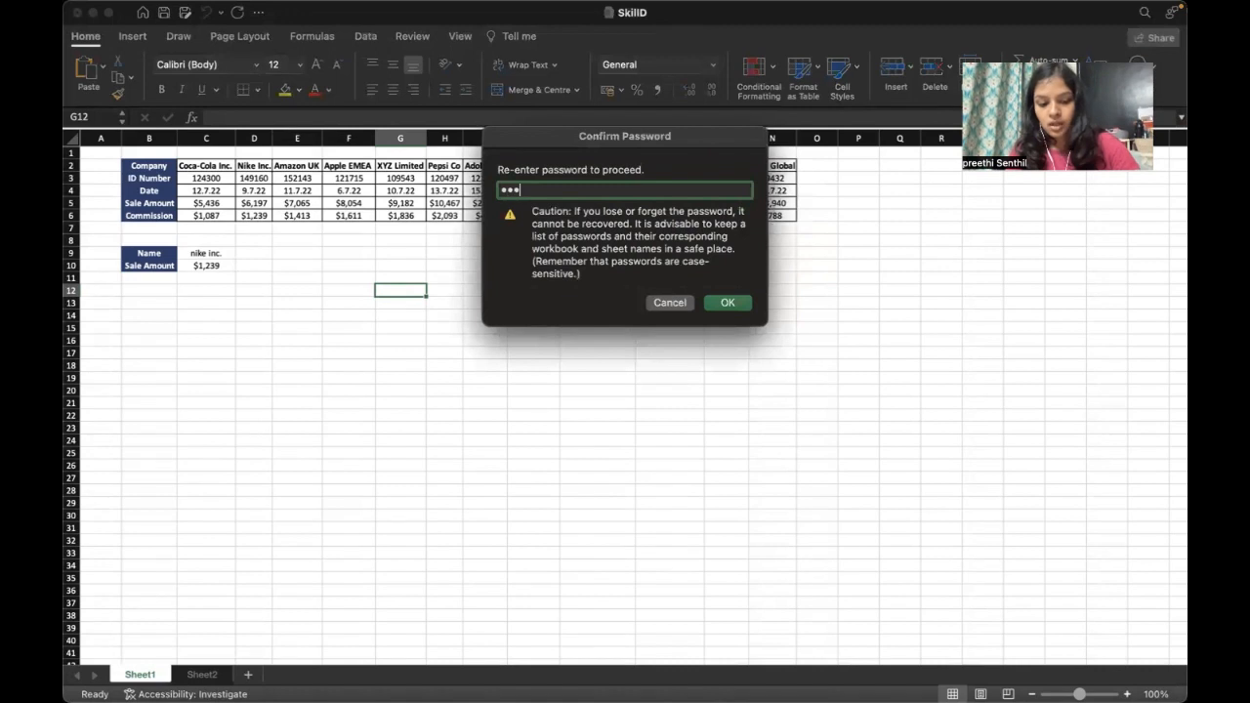
{"action": "left_click", "coordinate": [740, 305]}
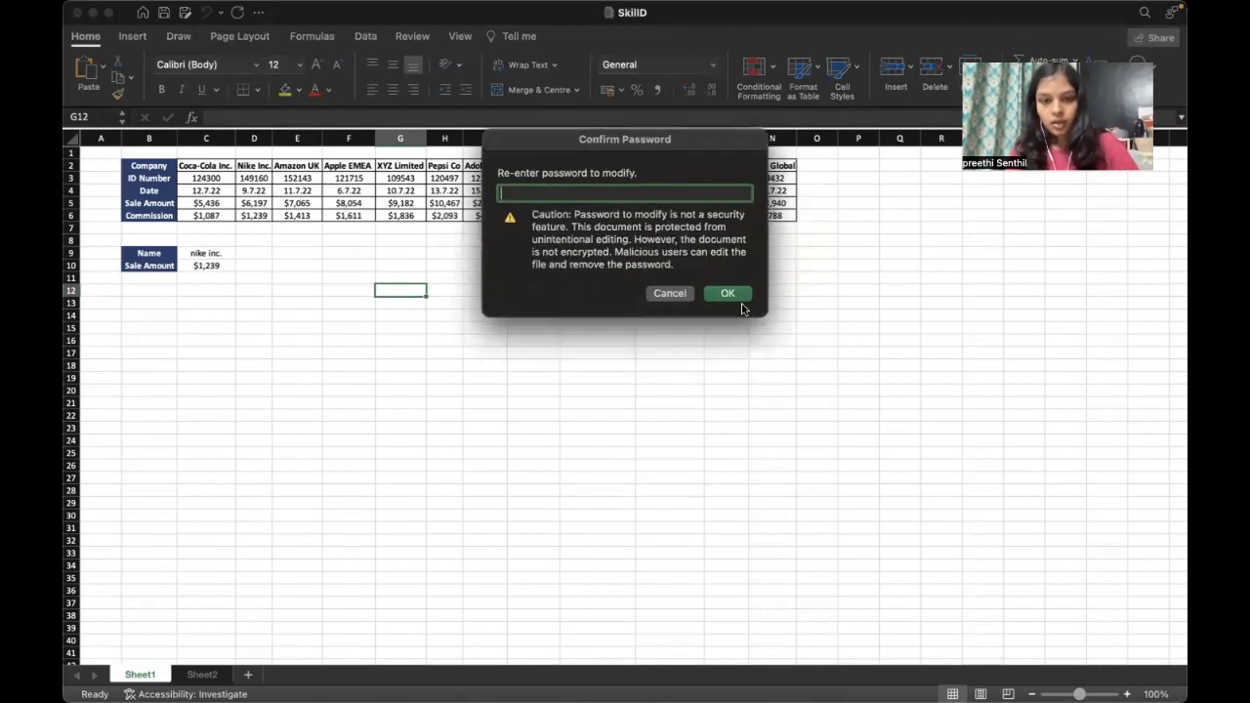
{"action": "type", "text": "12345"}
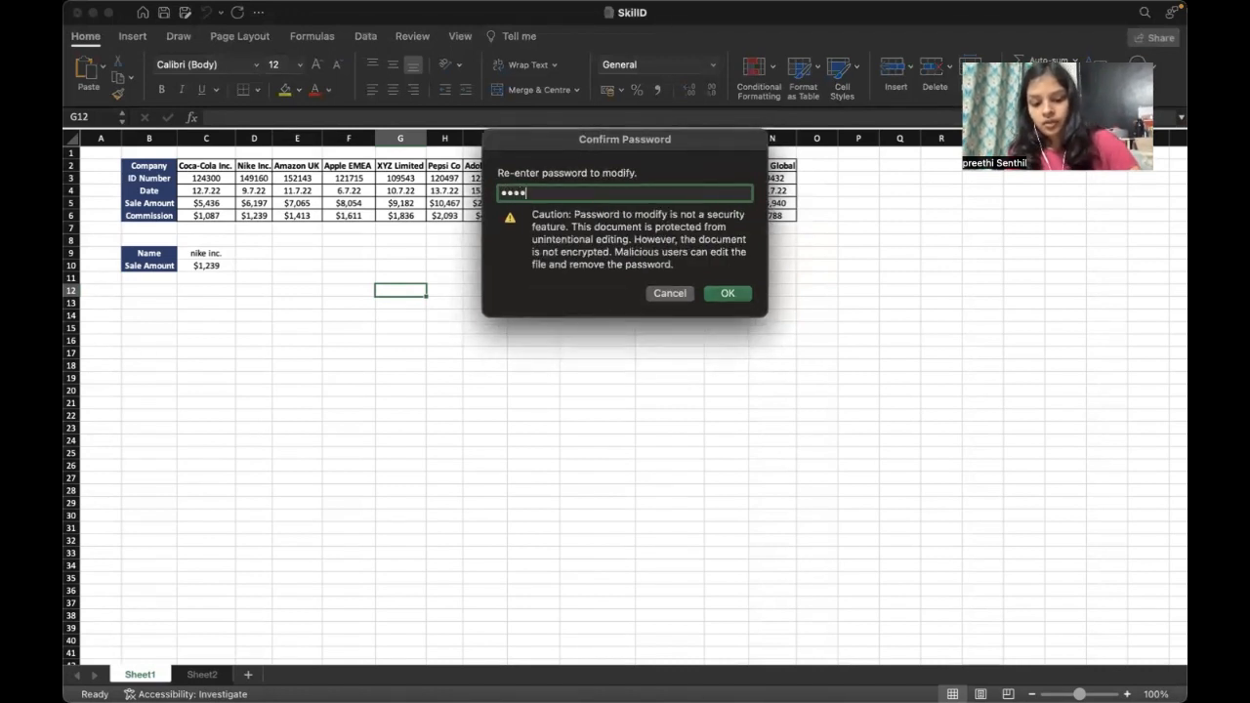
{"action": "left_click", "coordinate": [720, 293]}
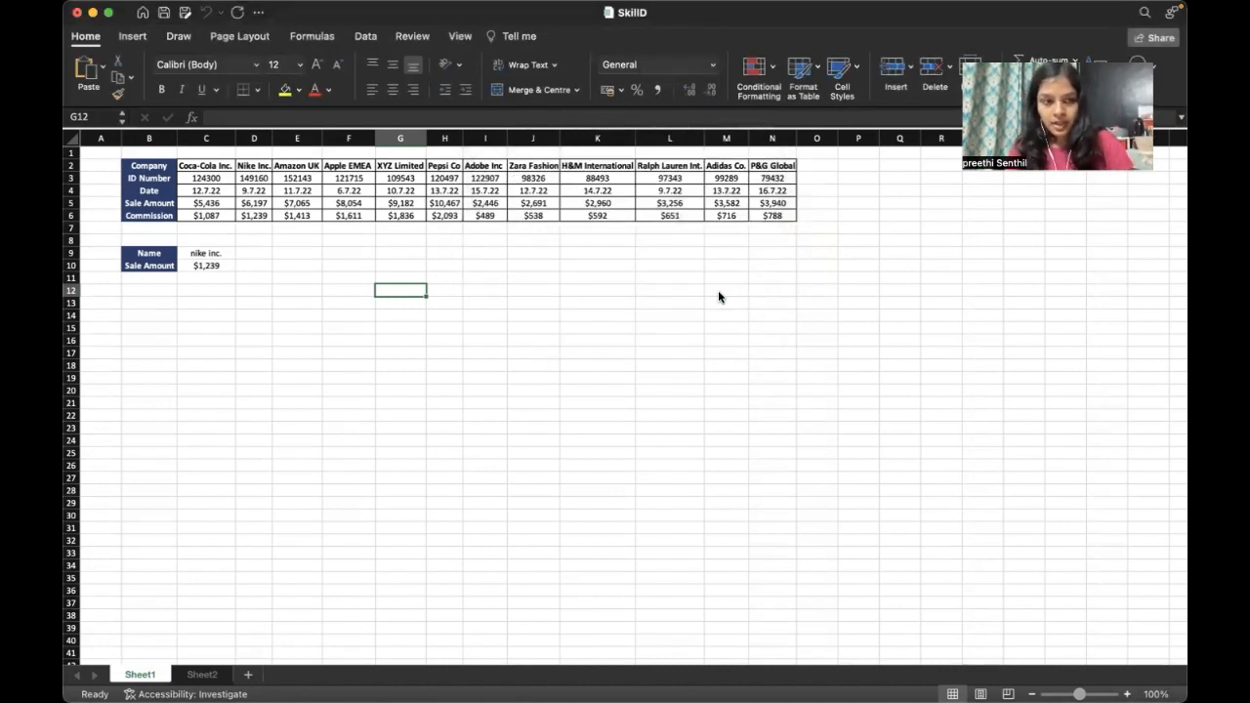
Step: Close SkillD and reopen it from Excel's Open Recent list in the Dock
{"action": "left_click", "coordinate": [77, 13]}
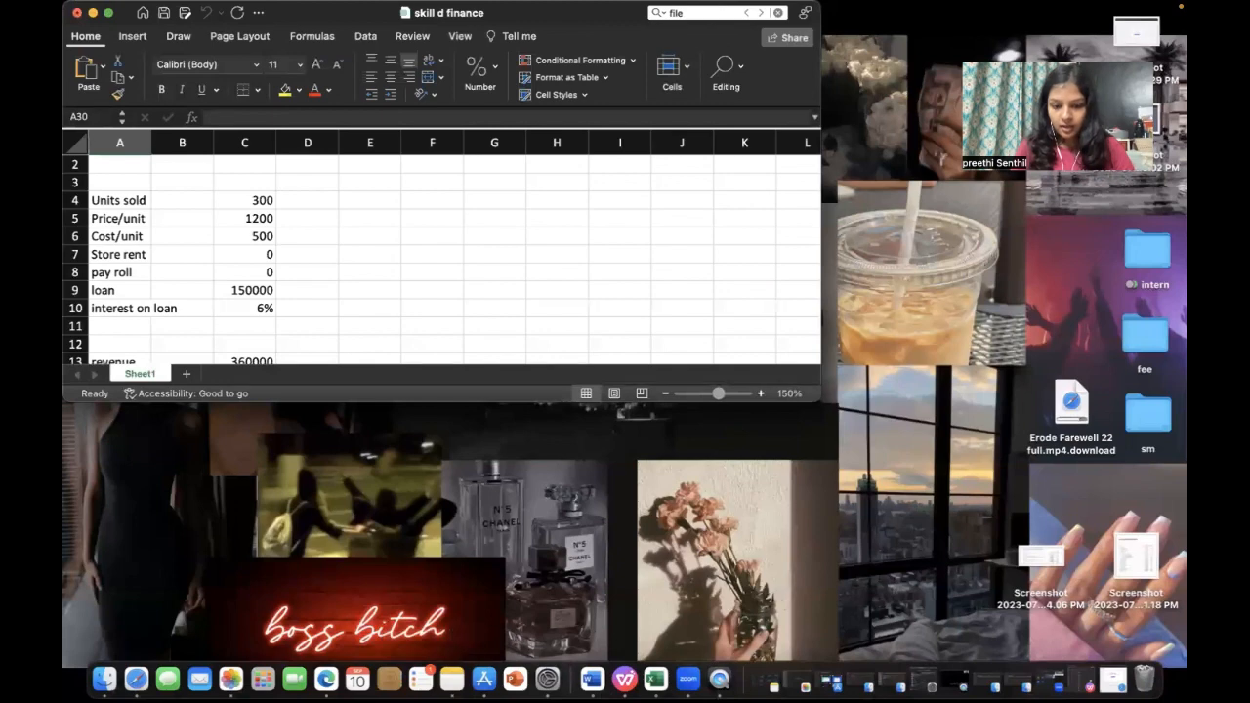
{"action": "right_click", "coordinate": [656, 678]}
{"action": "mouse_move", "coordinate": [683, 546]}
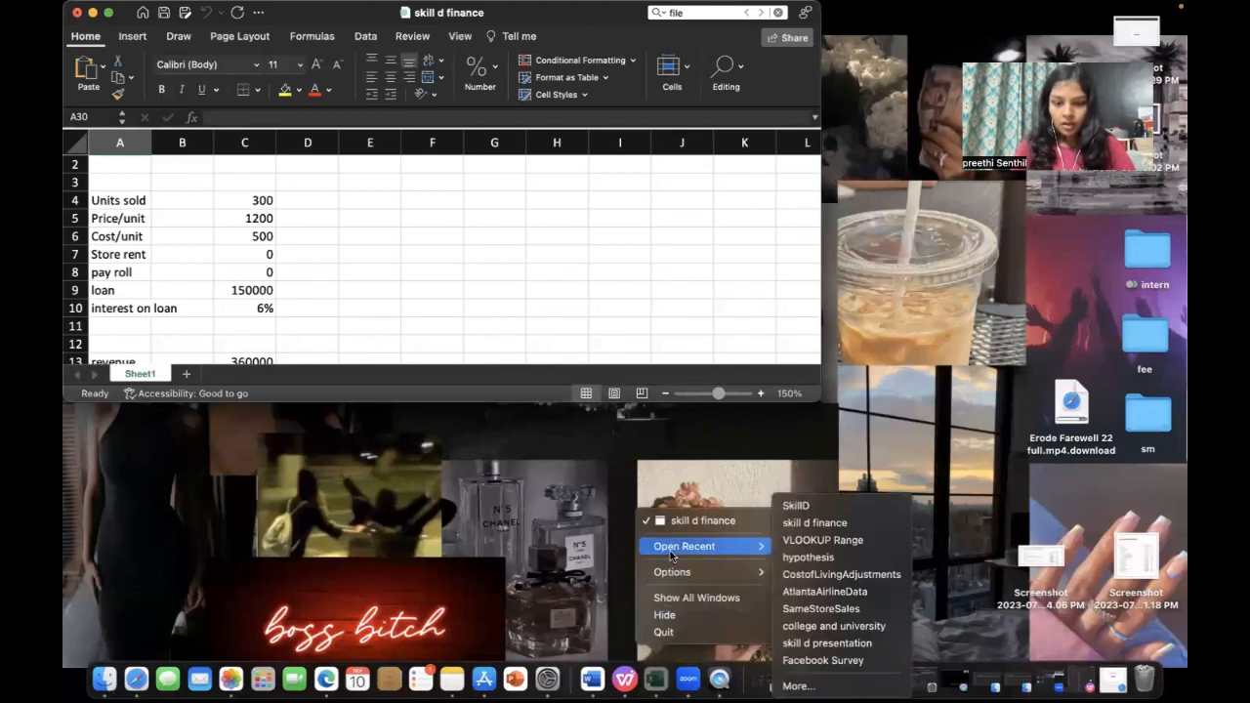
{"action": "left_click", "coordinate": [791, 506]}
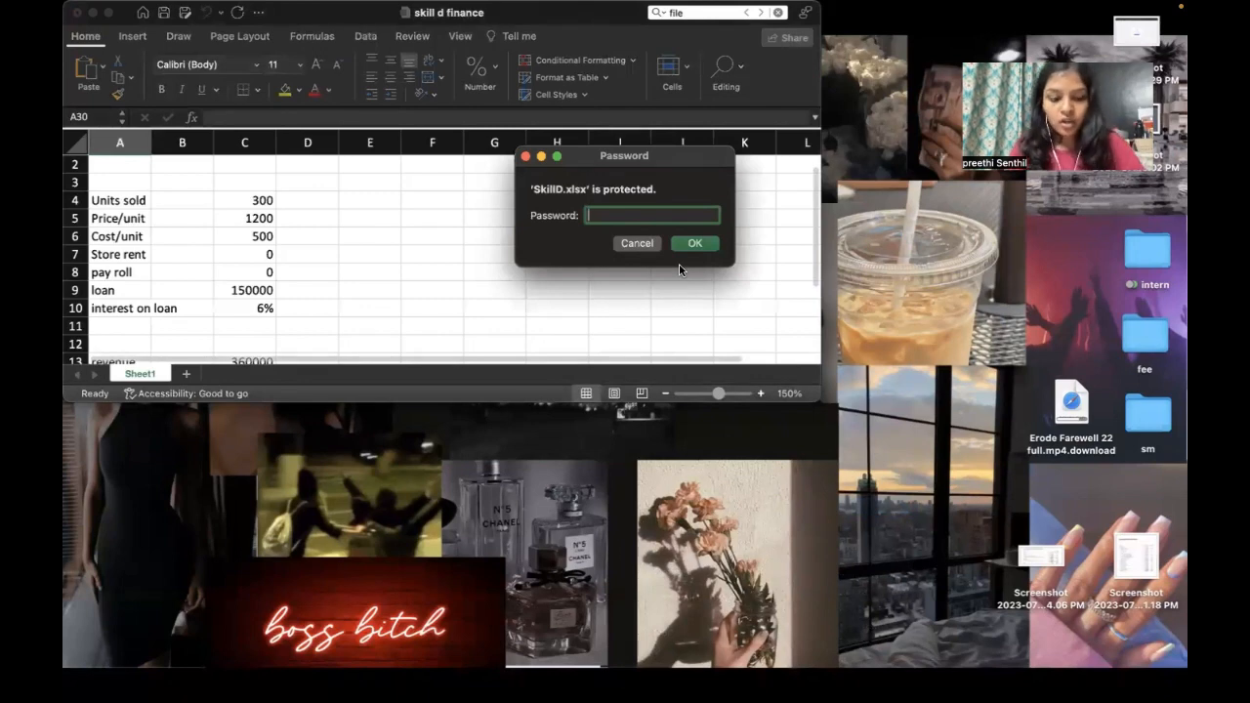
Step: Enter the open password, then the modify password, to unlock SkillD for editing
{"action": "type", "text": "••••"}
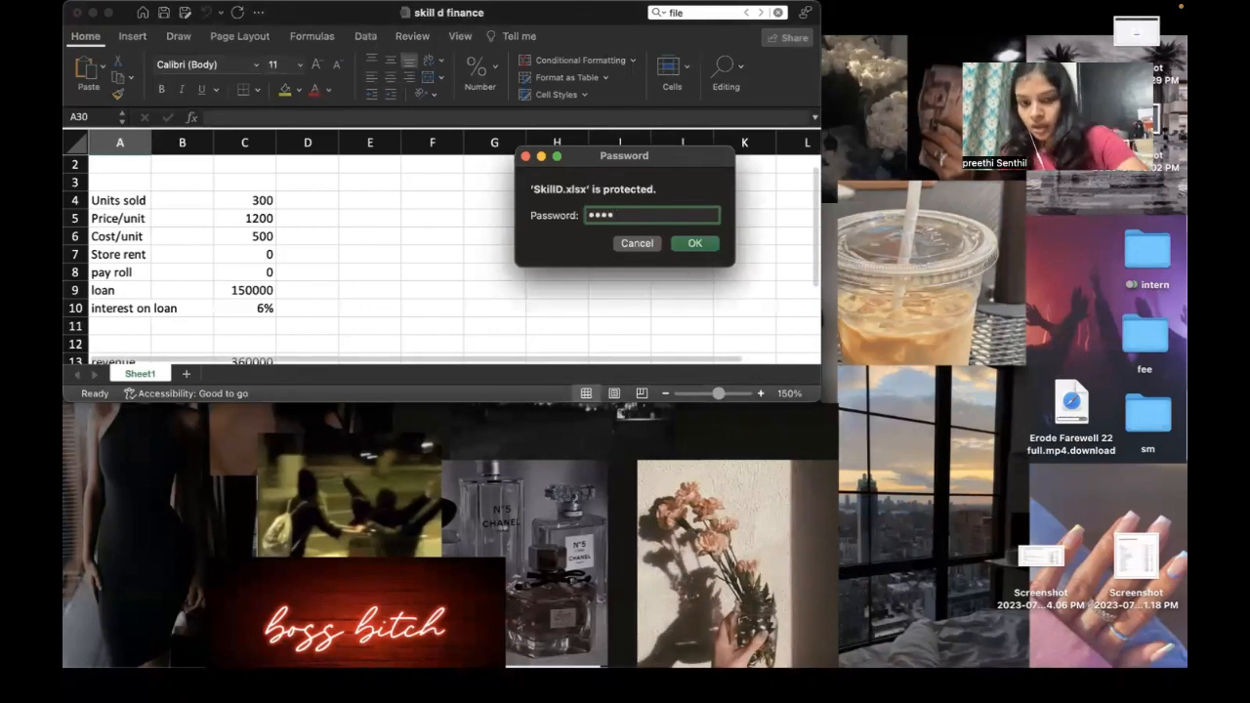
{"action": "key", "text": "Return"}
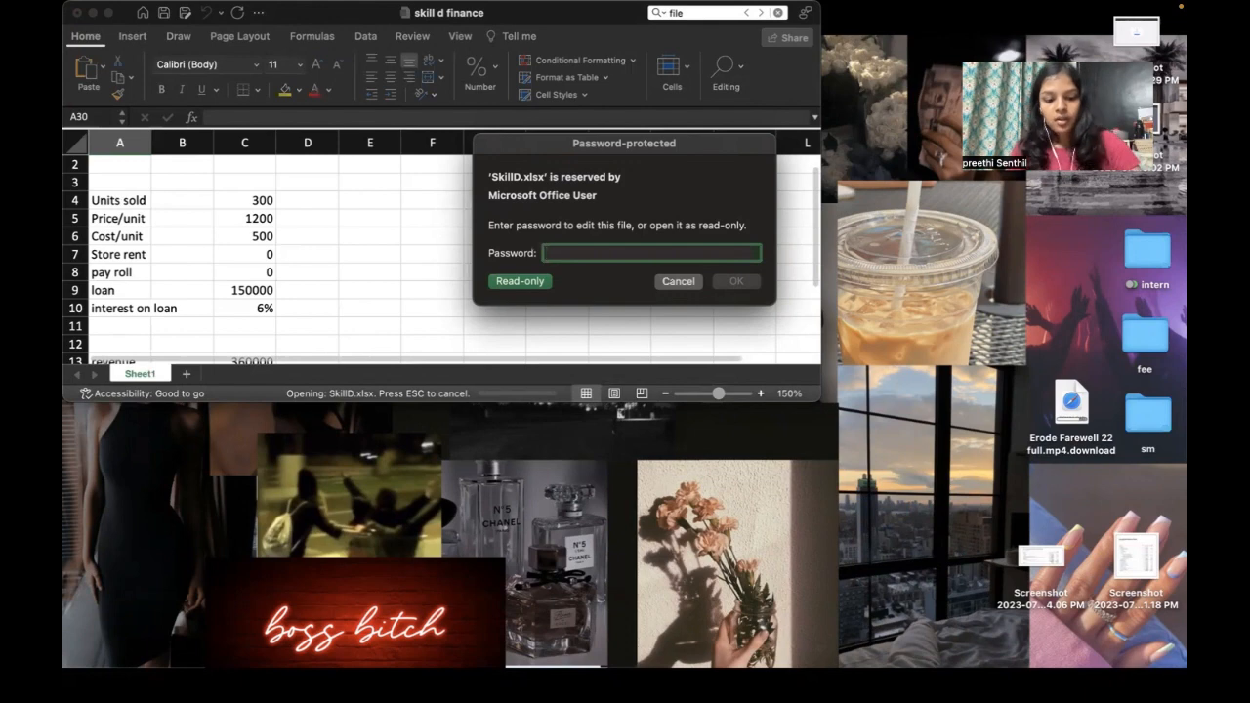
{"action": "type", "text": "•••••"}
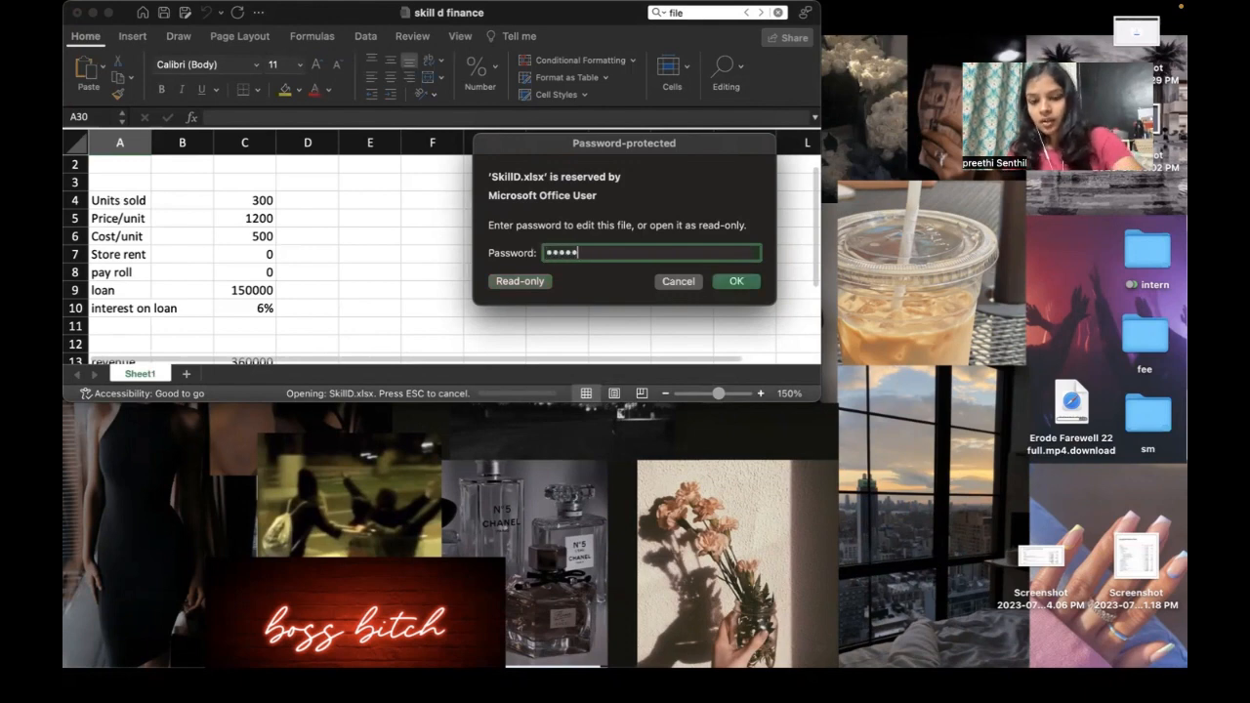
{"action": "key", "text": "Return"}
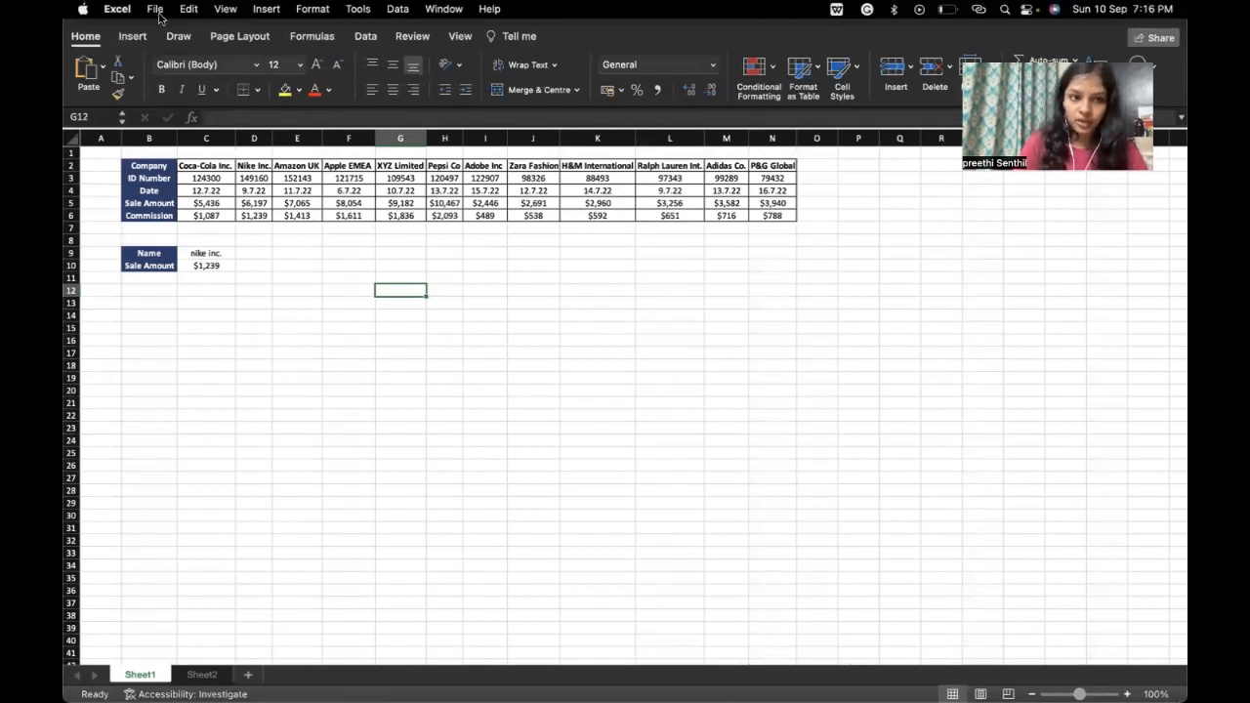
Step: Clear both the open and modify passwords from SkillD's password settings
{"action": "left_click", "coordinate": [158, 13]}
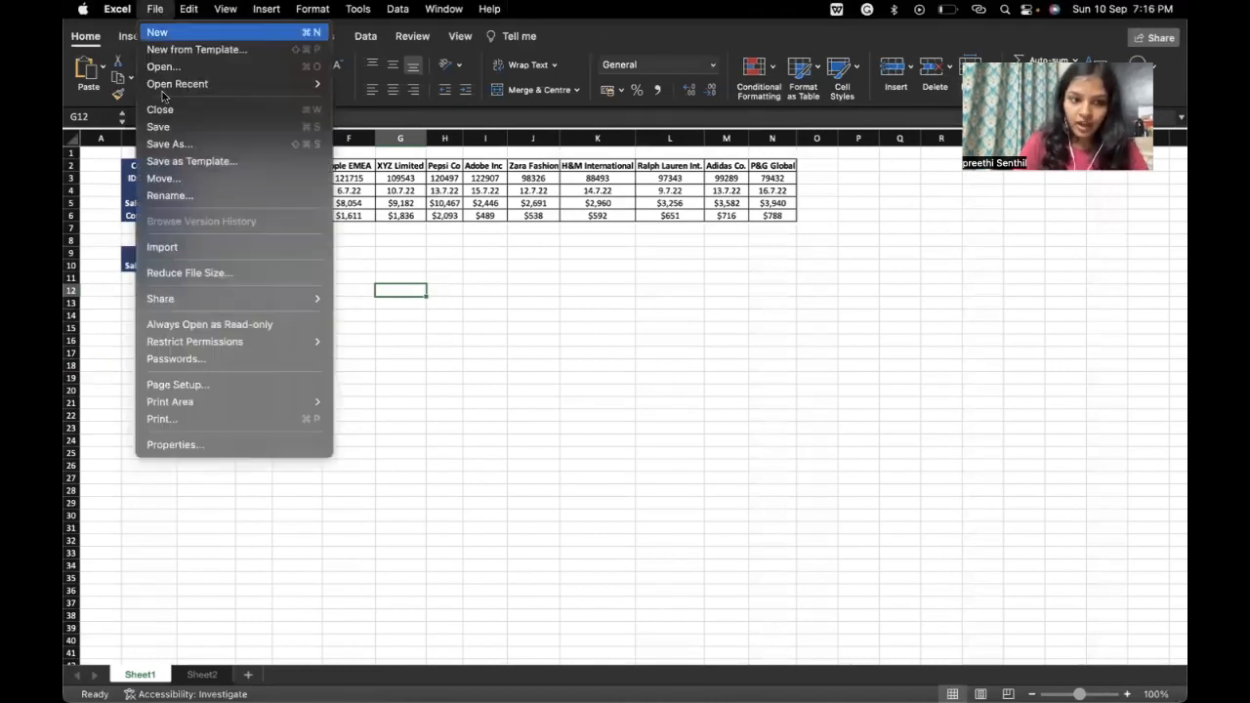
{"action": "left_click", "coordinate": [179, 360]}
{"action": "key", "text": "BackSpace"}
{"action": "key", "text": "BackSpace"}
{"action": "key", "text": "BackSpace"}
{"action": "key", "text": "BackSpace"}
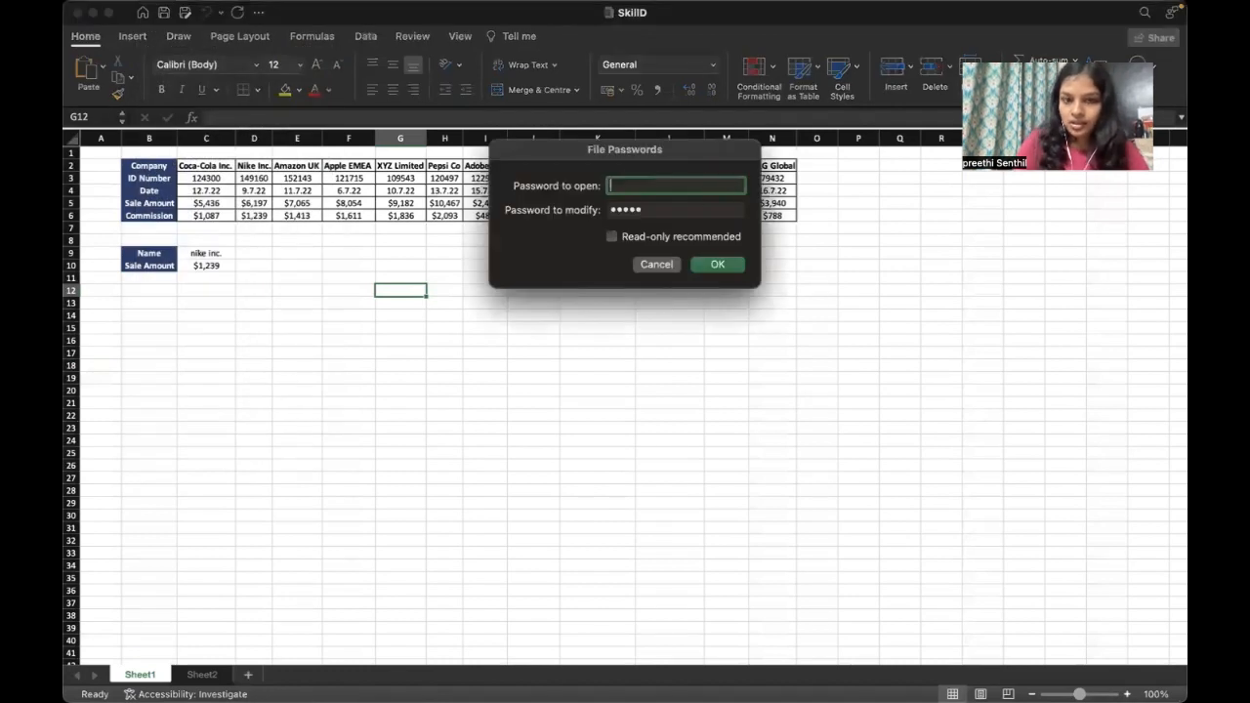
{"action": "left_click", "coordinate": [652, 207]}
{"action": "key", "text": "BackSpace"}
{"action": "key", "text": "BackSpace"}
{"action": "key", "text": "BackSpace"}
{"action": "key", "text": "BackSpace"}
{"action": "key", "text": "BackSpace"}
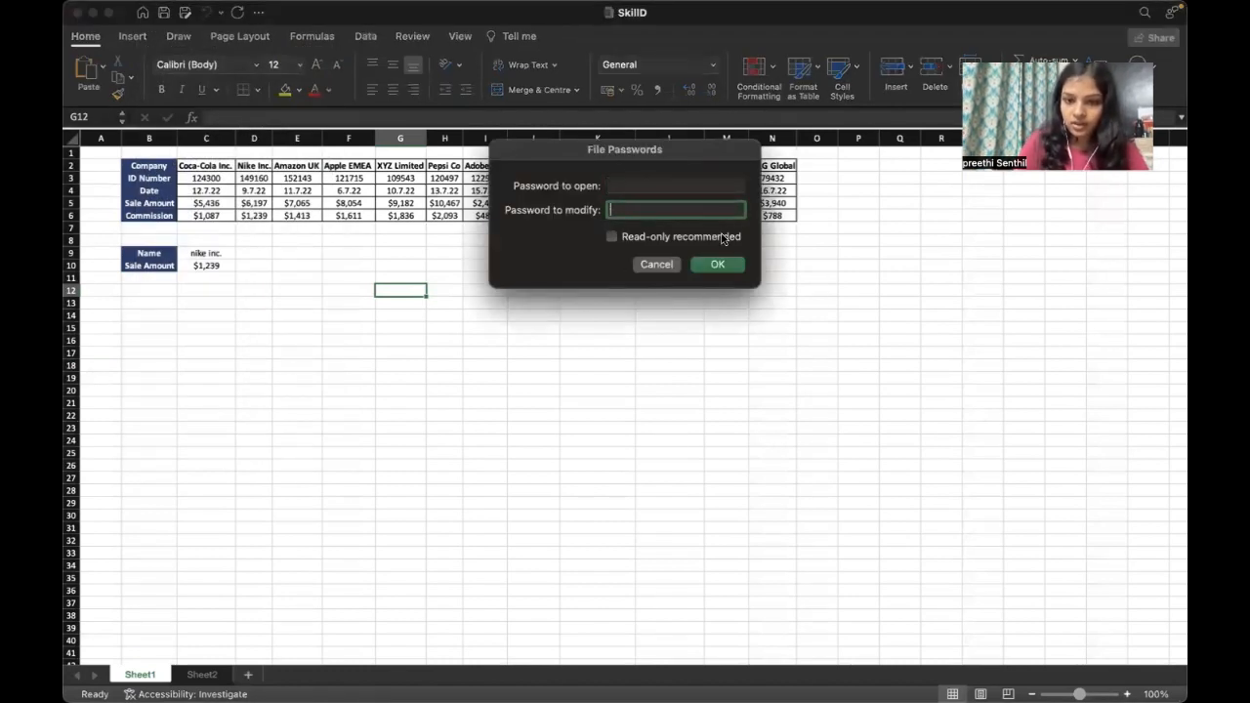
{"action": "left_click", "coordinate": [718, 264]}
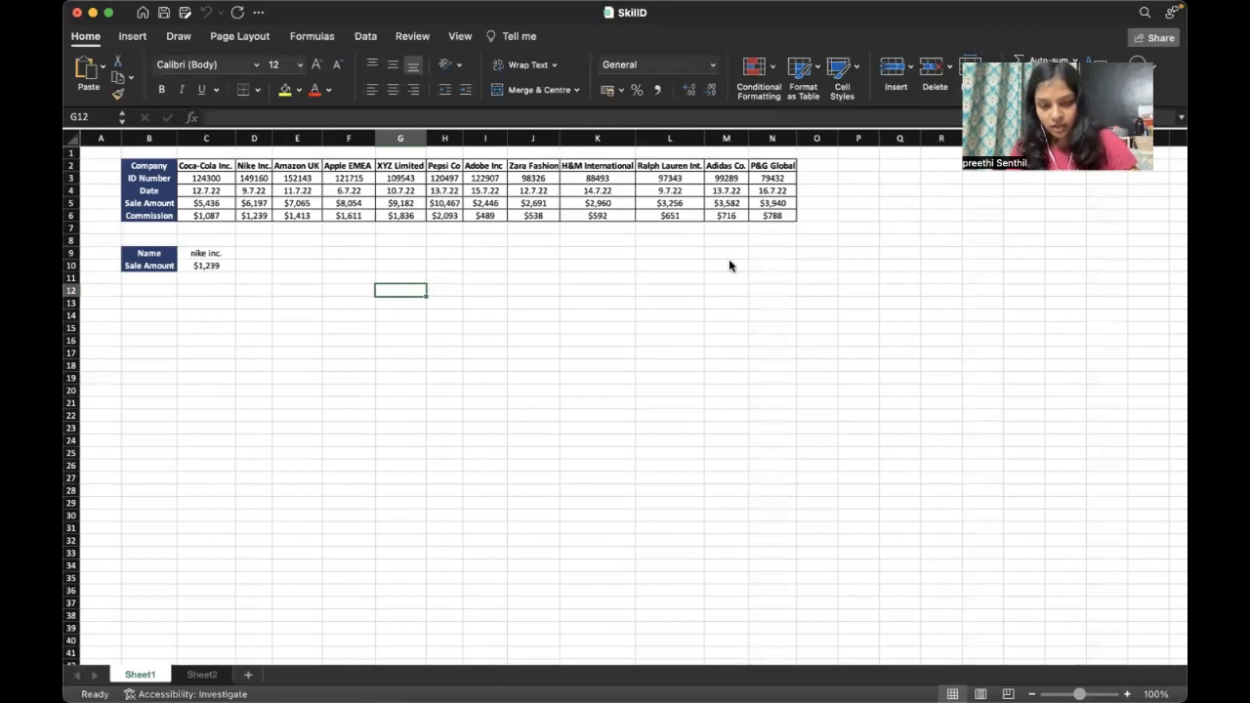
Step: Minimize and restore the workbook window, then reopen SkillD from Excel's recent workbooks
{"action": "left_click", "coordinate": [93, 14]}
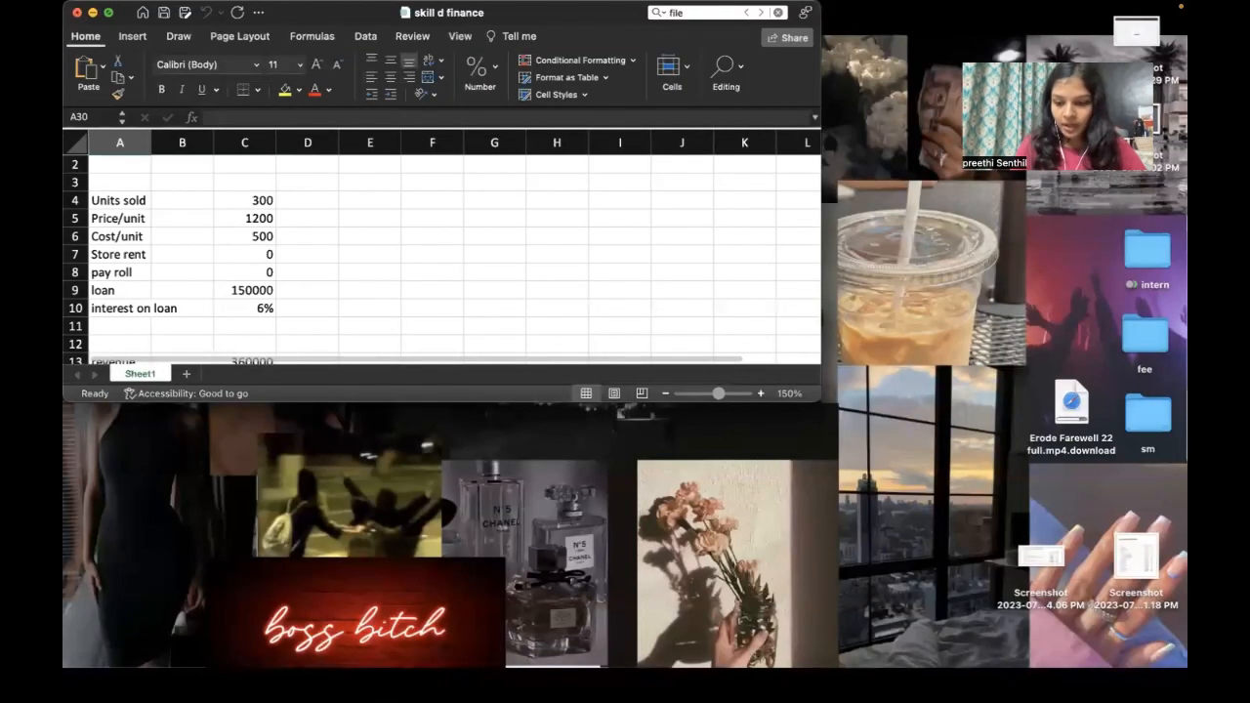
{"action": "mouse_move", "coordinate": [1118, 694]}
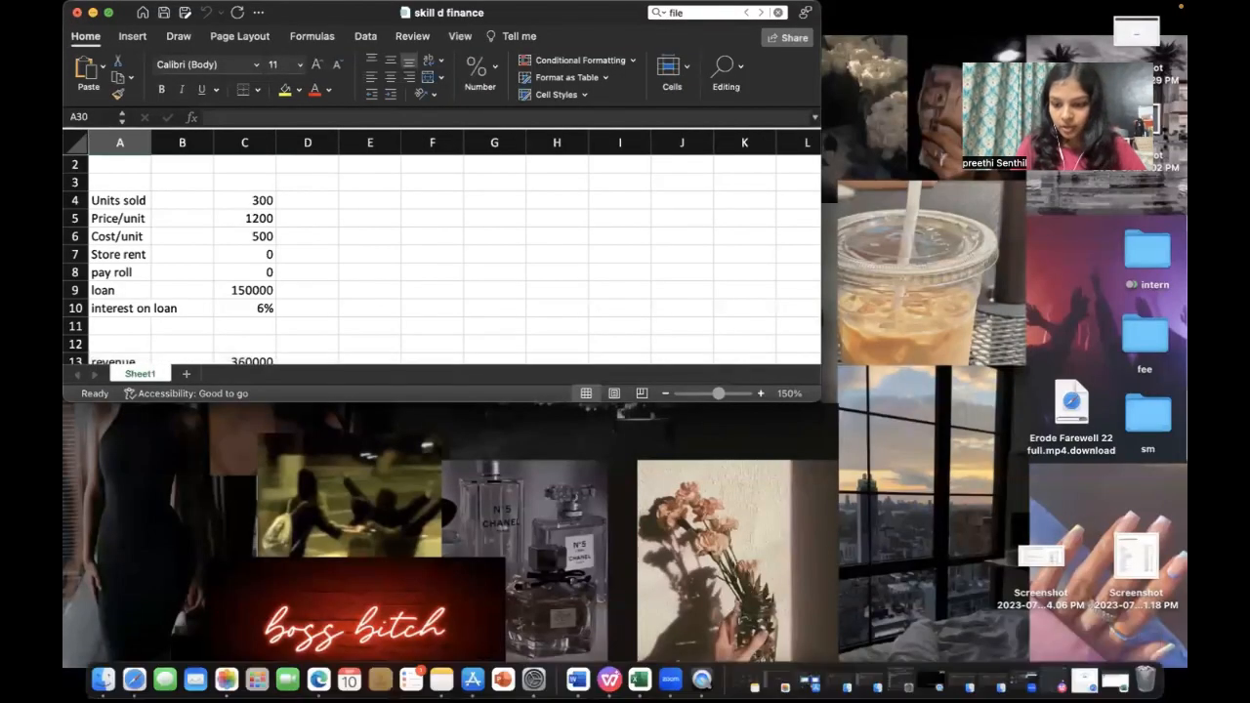
{"action": "left_click", "coordinate": [1116, 678]}
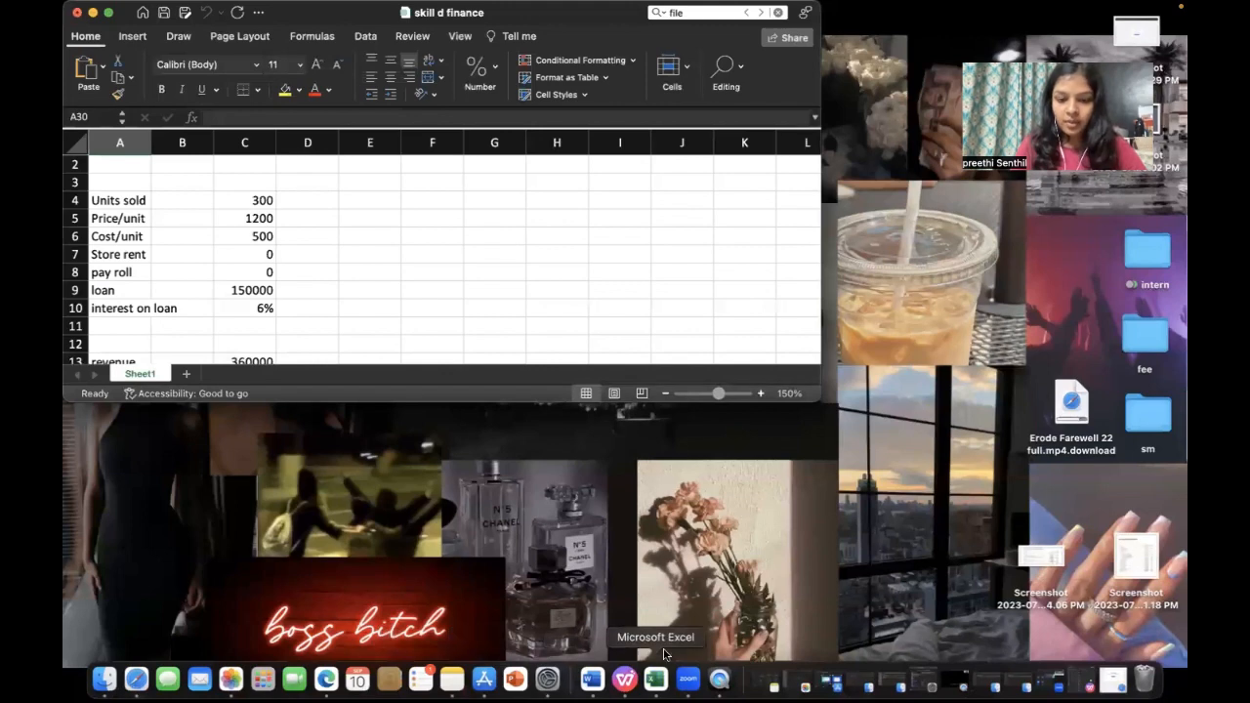
{"action": "right_click", "coordinate": [656, 679]}
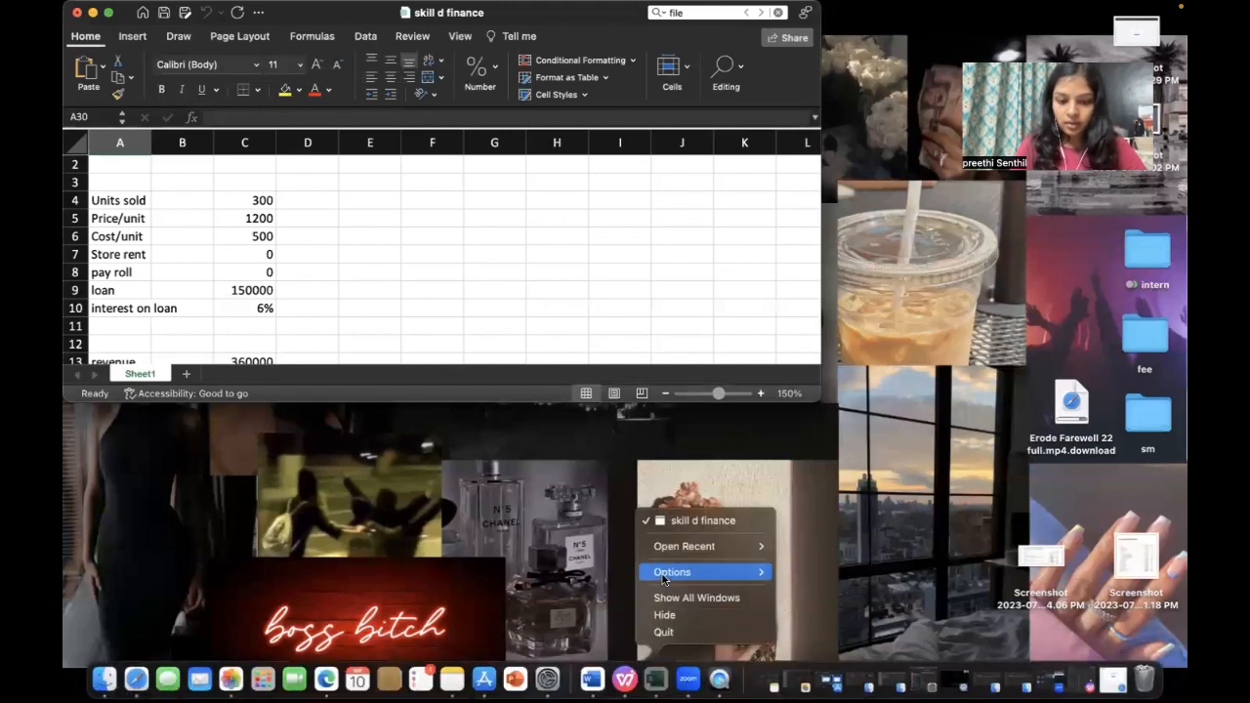
{"action": "mouse_move", "coordinate": [684, 547]}
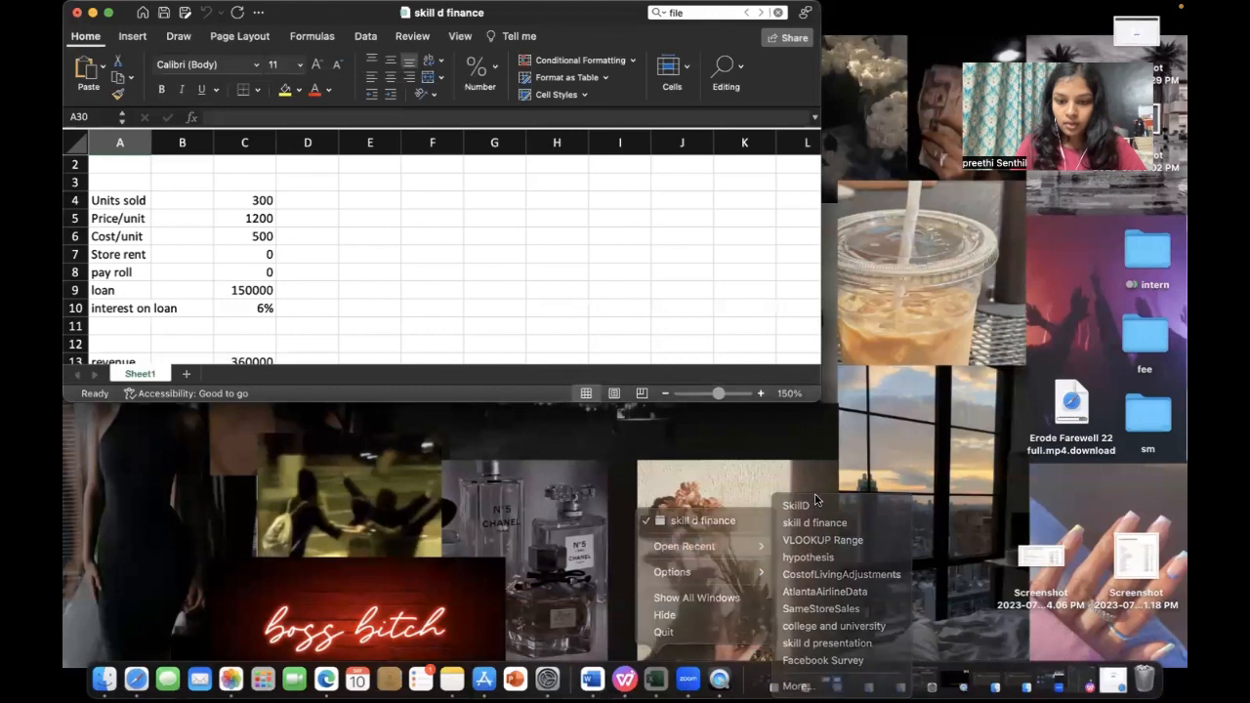
{"action": "left_click", "coordinate": [816, 502]}
{"action": "left_click", "coordinate": [657, 679]}
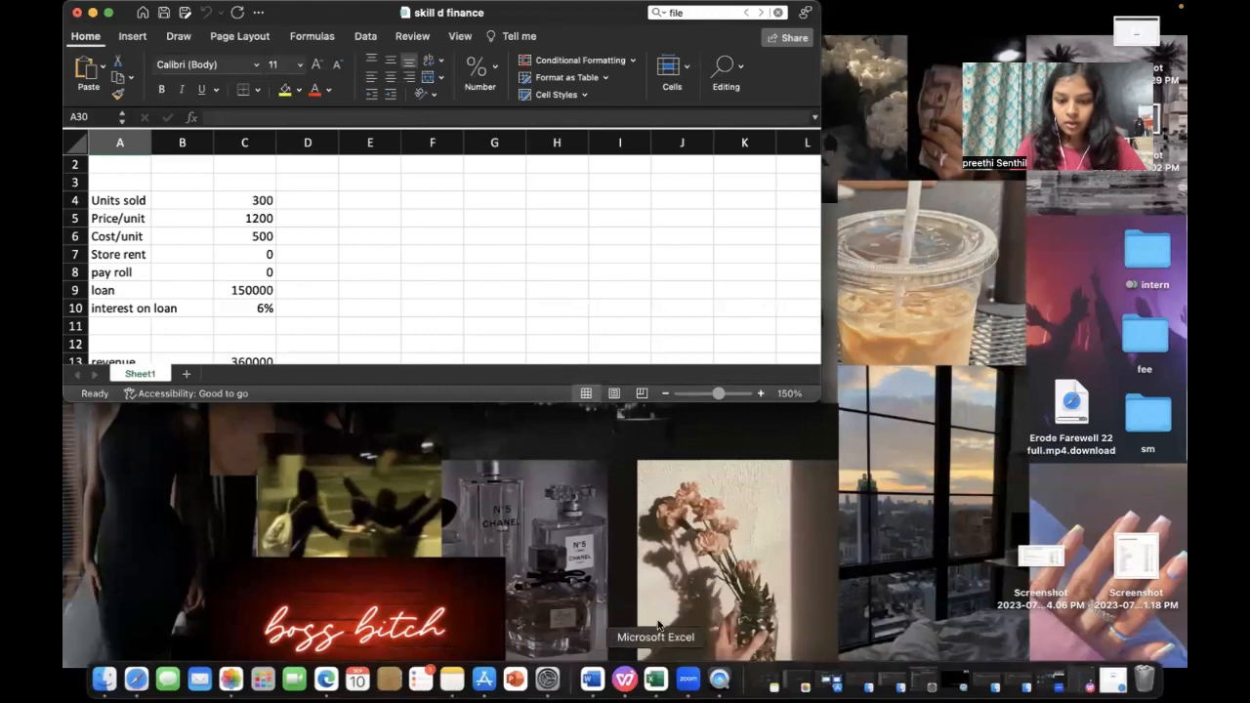
{"action": "right_click", "coordinate": [657, 679]}
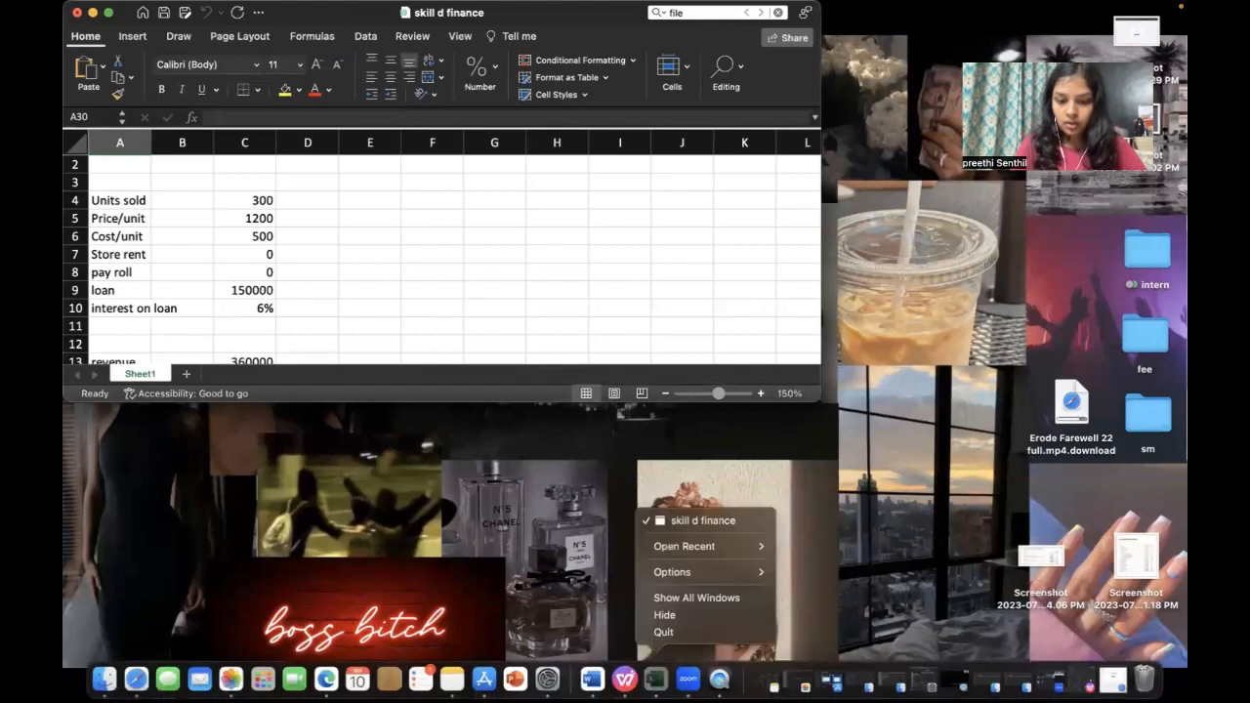
{"action": "mouse_move", "coordinate": [667, 549]}
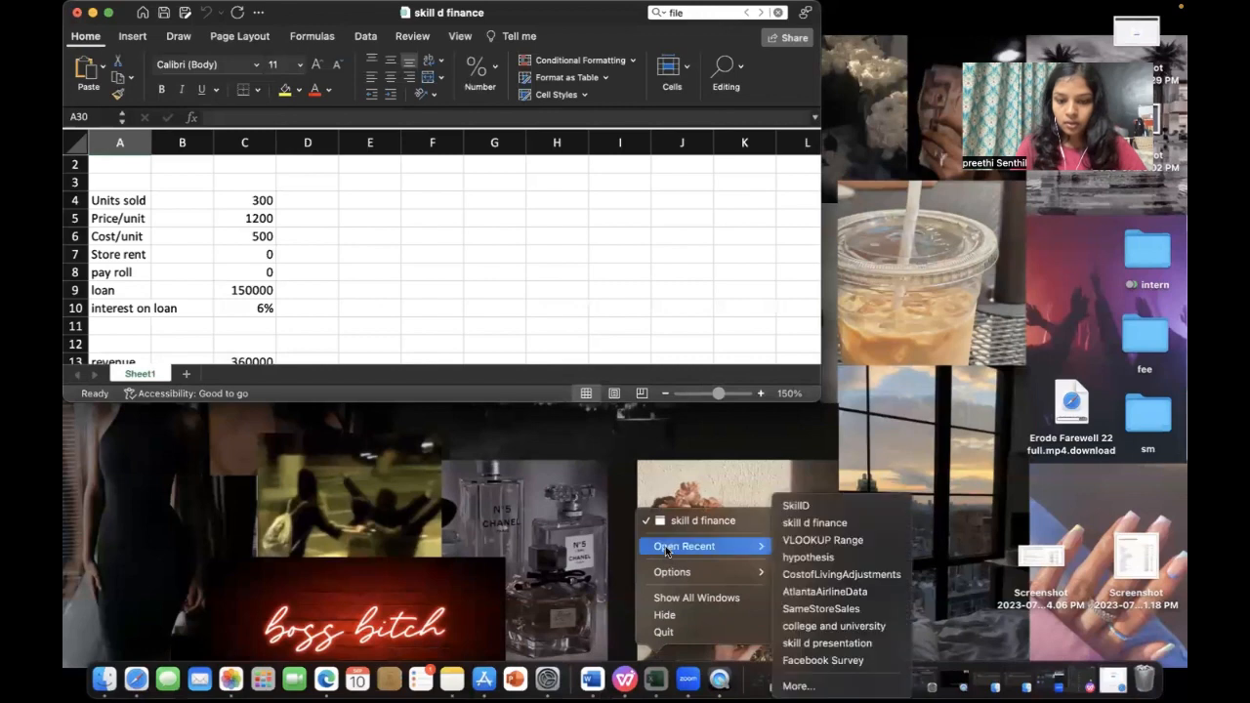
{"action": "left_click", "coordinate": [811, 502]}
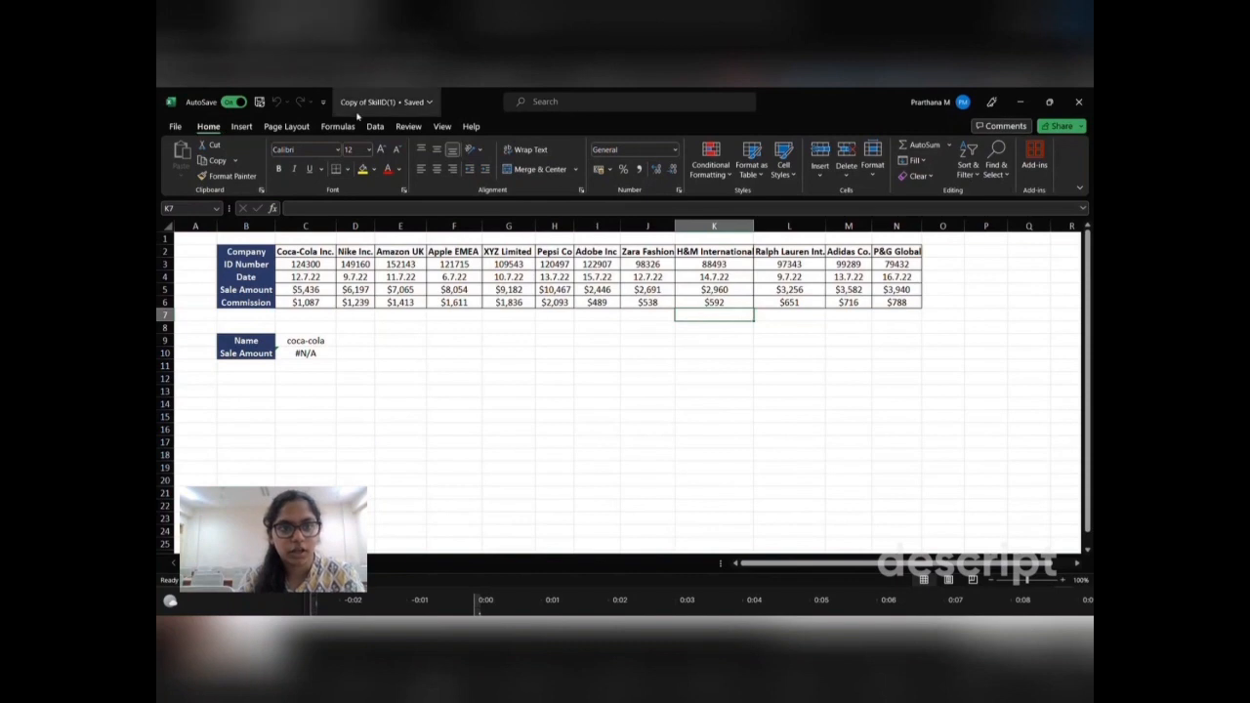
Step: Protect the workbook's structure with a password and re-enter it to confirm
{"action": "left_click", "coordinate": [410, 127]}
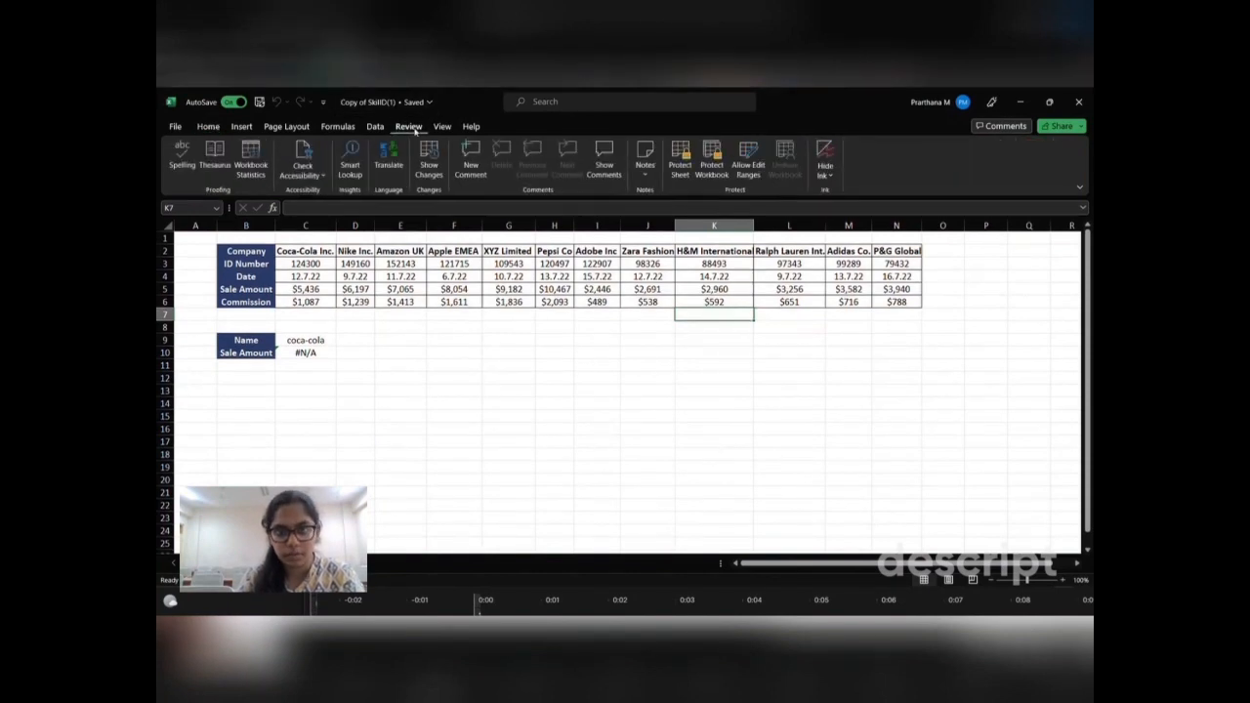
{"action": "left_click", "coordinate": [704, 166]}
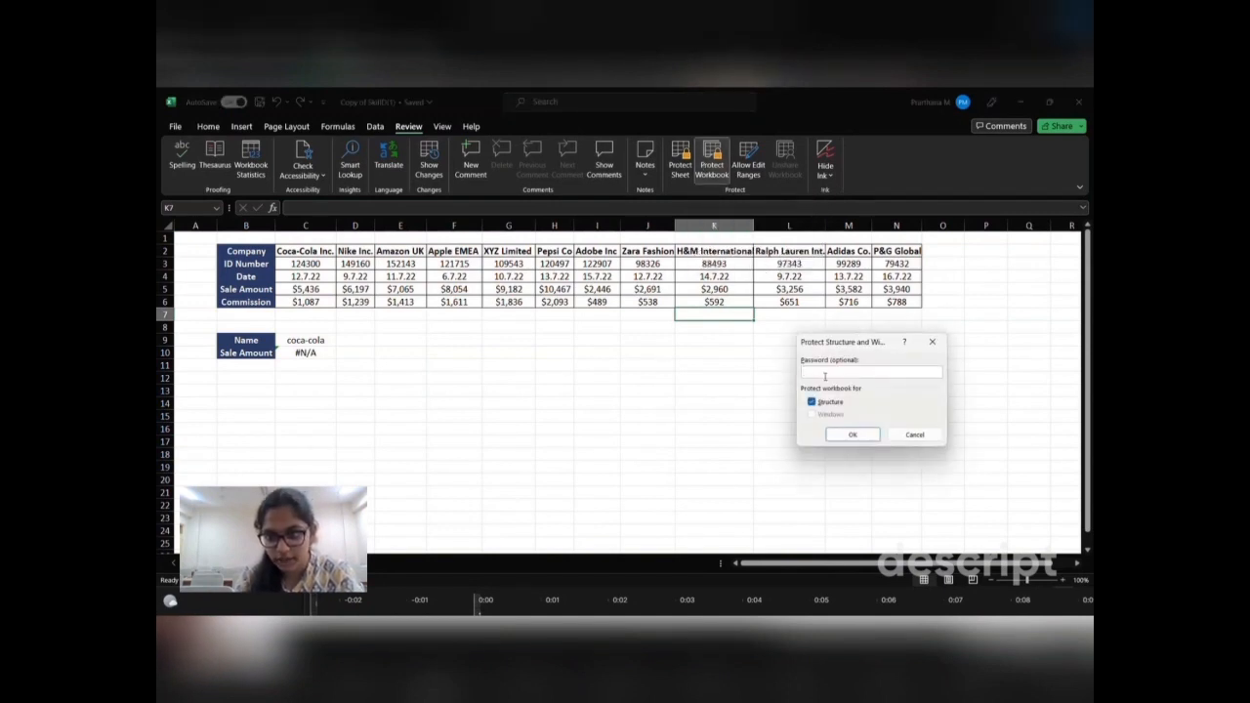
{"action": "type", "text": "1"}
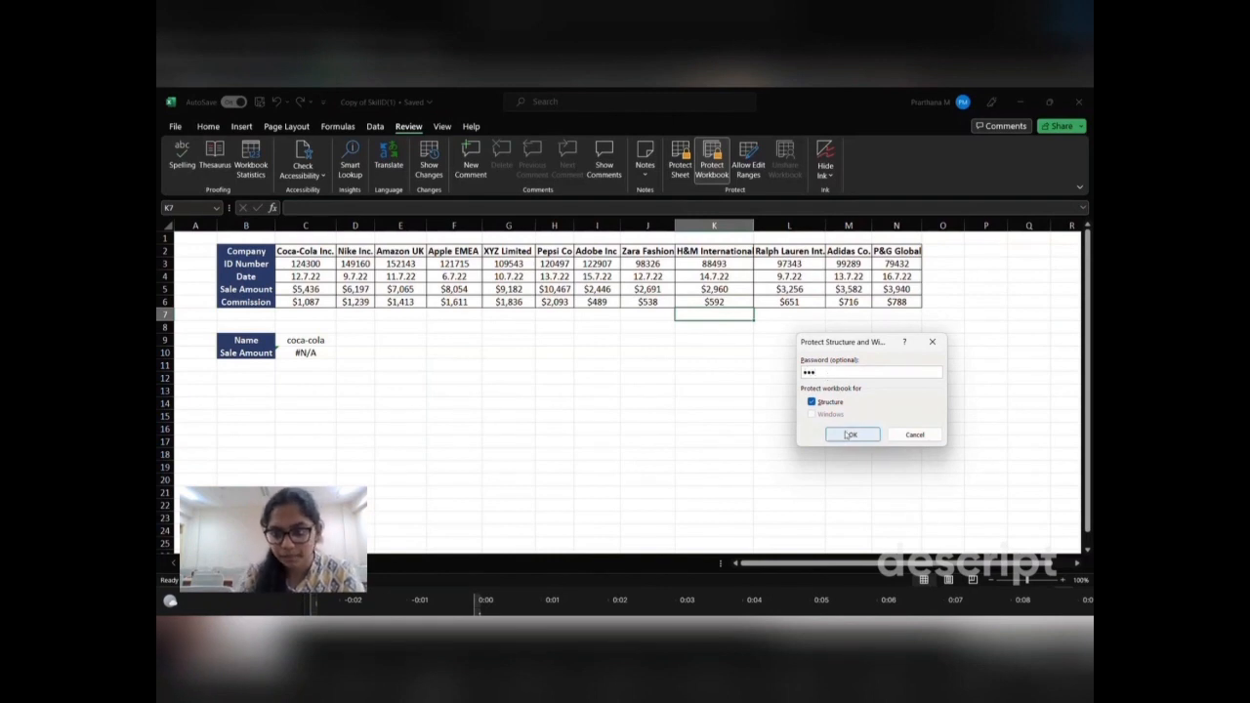
{"action": "left_click", "coordinate": [850, 436]}
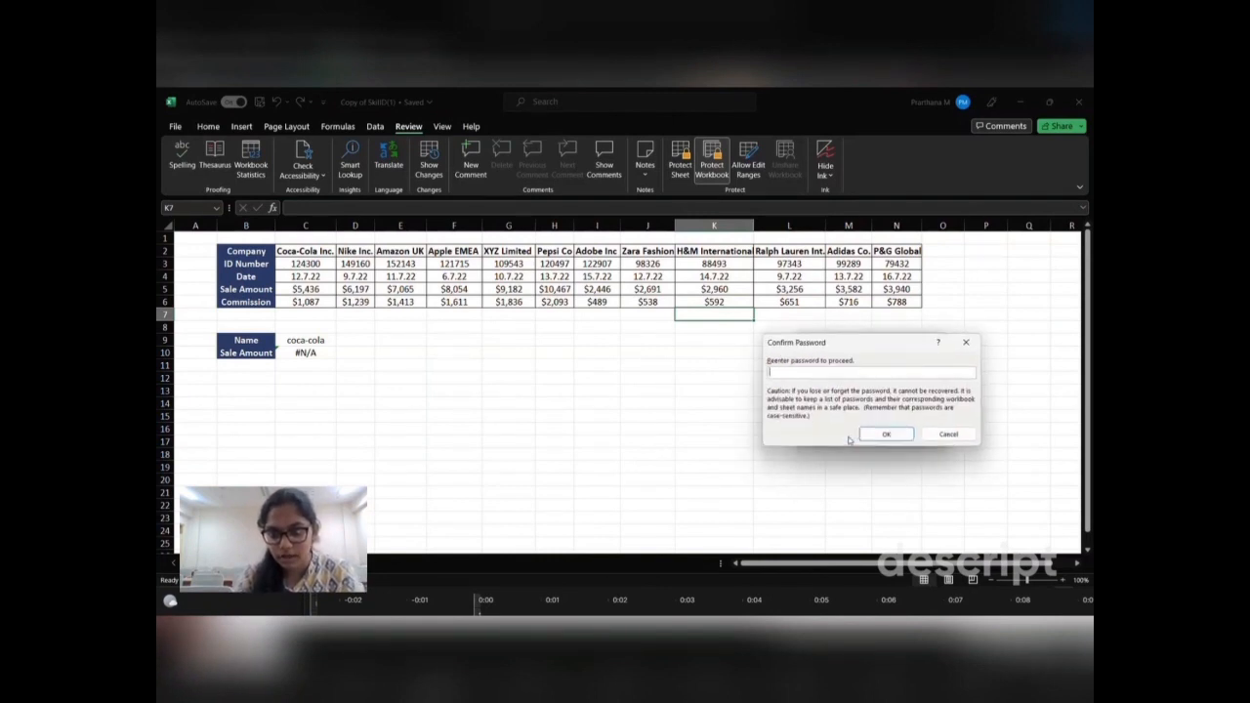
{"action": "type", "text": "123"}
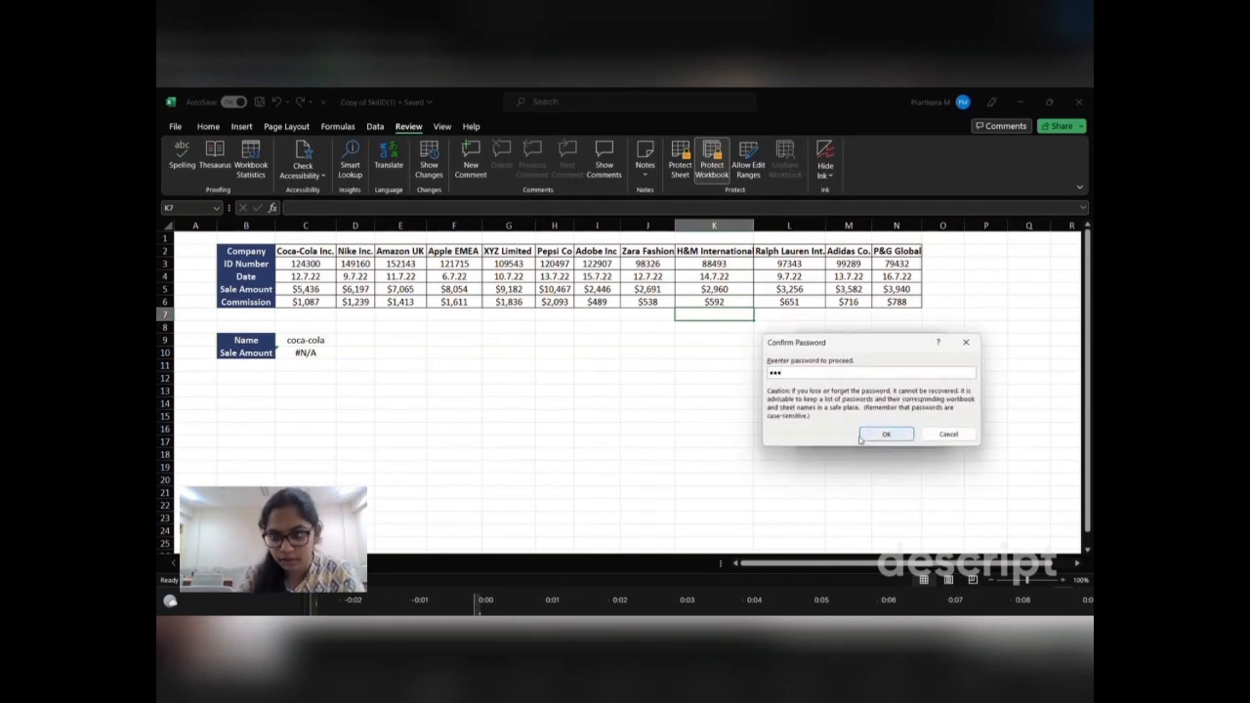
{"action": "left_click", "coordinate": [883, 432]}
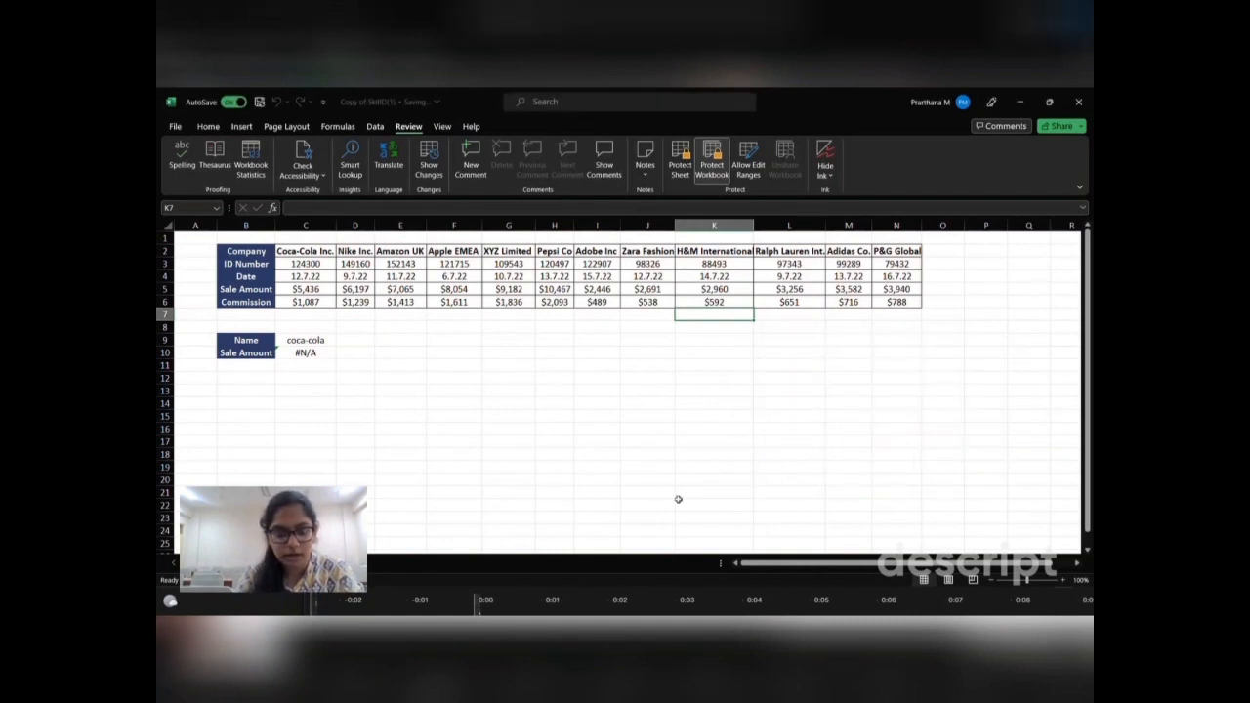
Step: Bring up the Protect Sheet dialog for the current sheet
{"action": "right_click", "coordinate": [248, 563]}
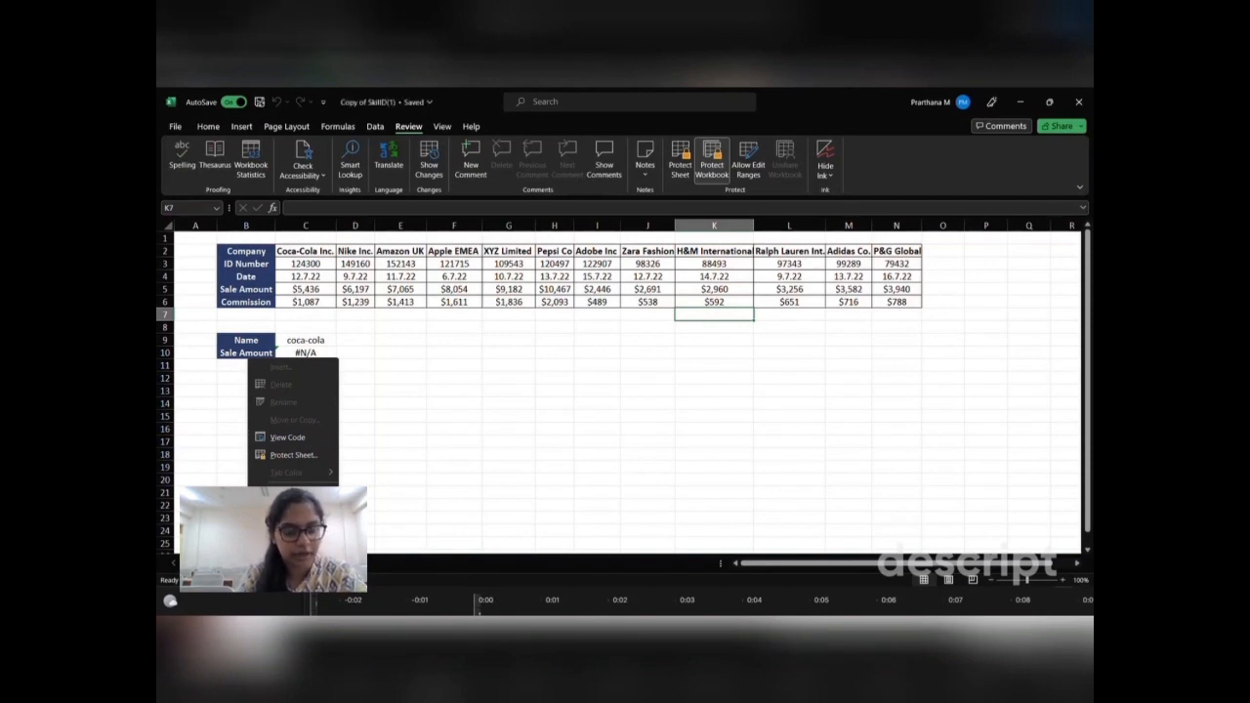
{"action": "left_click", "coordinate": [605, 417]}
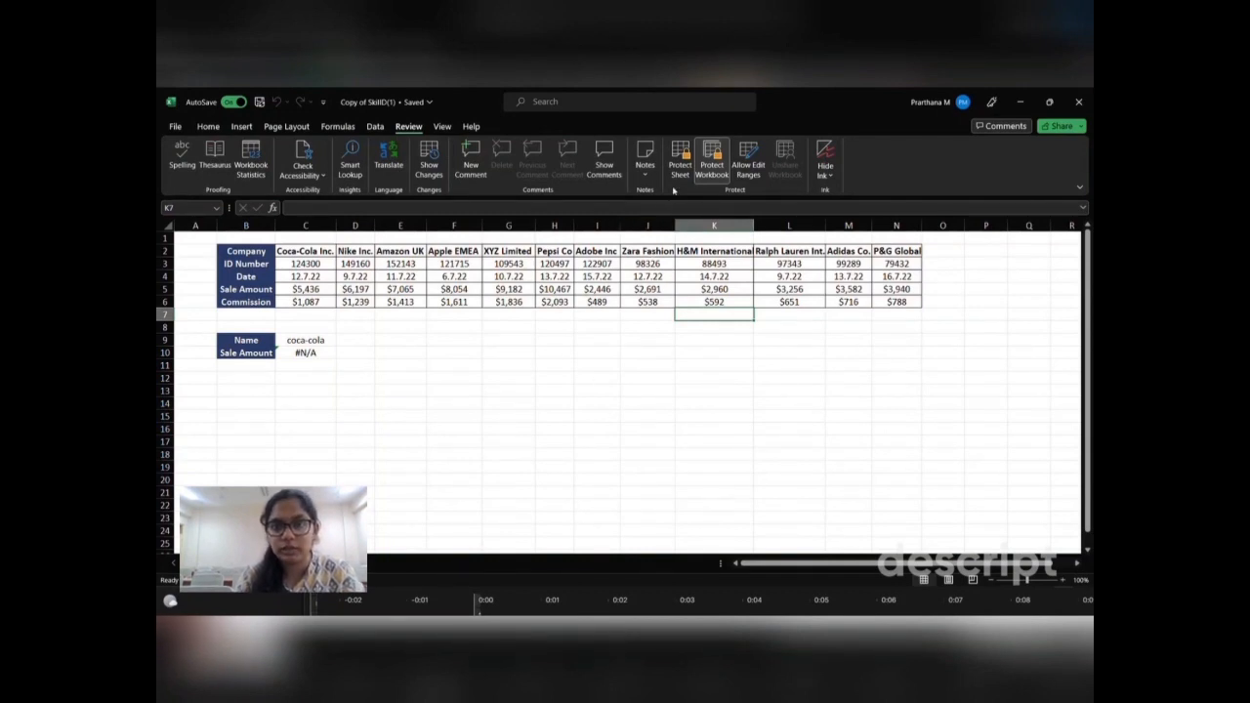
{"action": "left_click", "coordinate": [676, 169]}
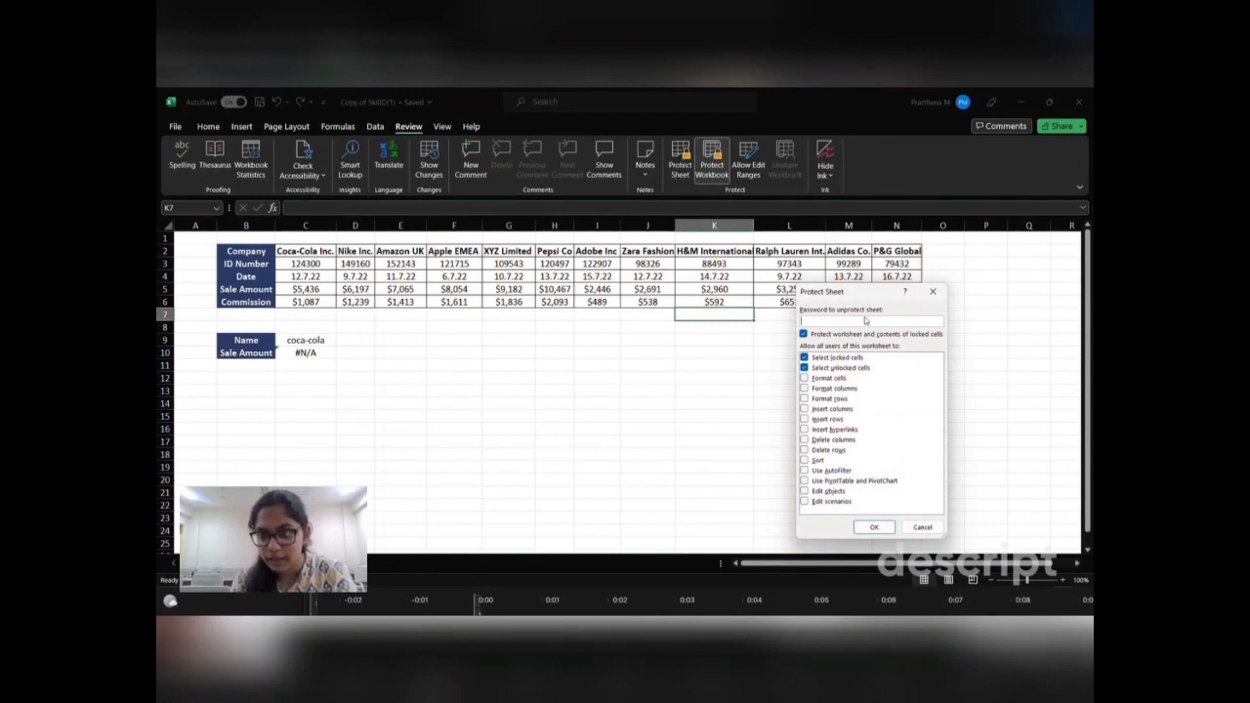
Step: Set a sheet-protection password and re-enter it in Confirm Password
{"action": "type", "text": "123"}
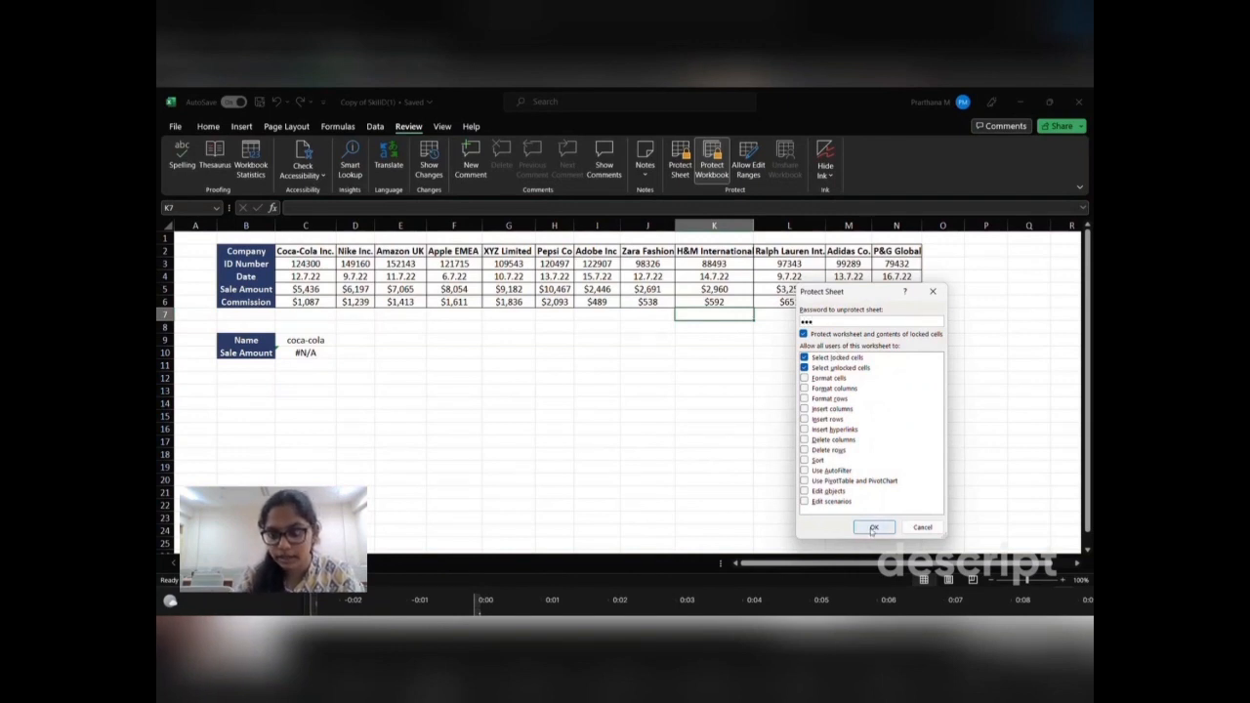
{"action": "left_click", "coordinate": [872, 528]}
{"action": "type", "text": "1"}
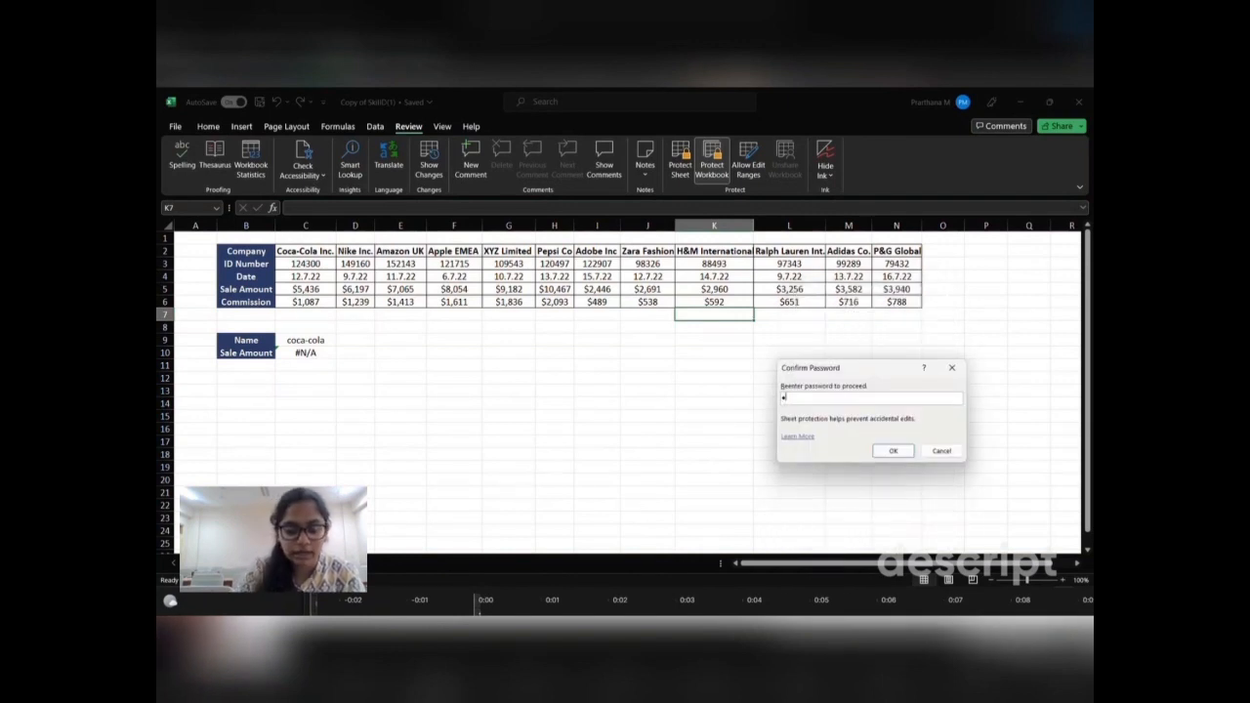
{"action": "type", "text": "123"}
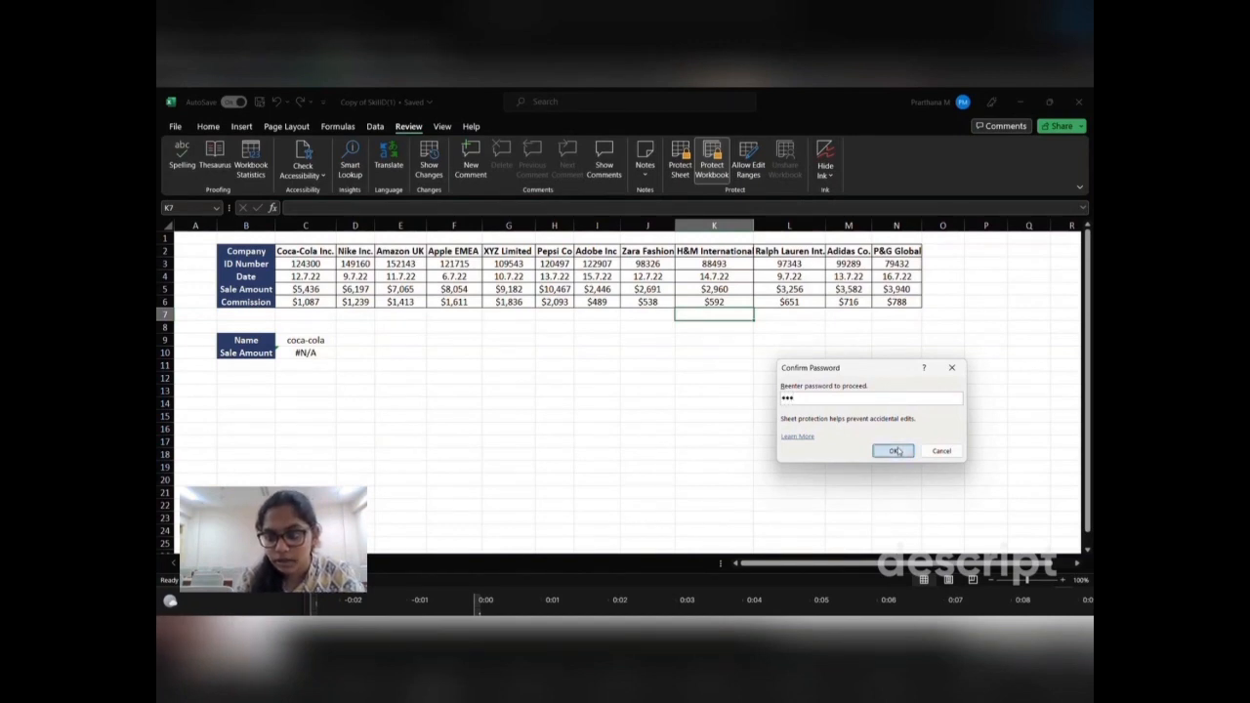
{"action": "left_click", "coordinate": [892, 451]}
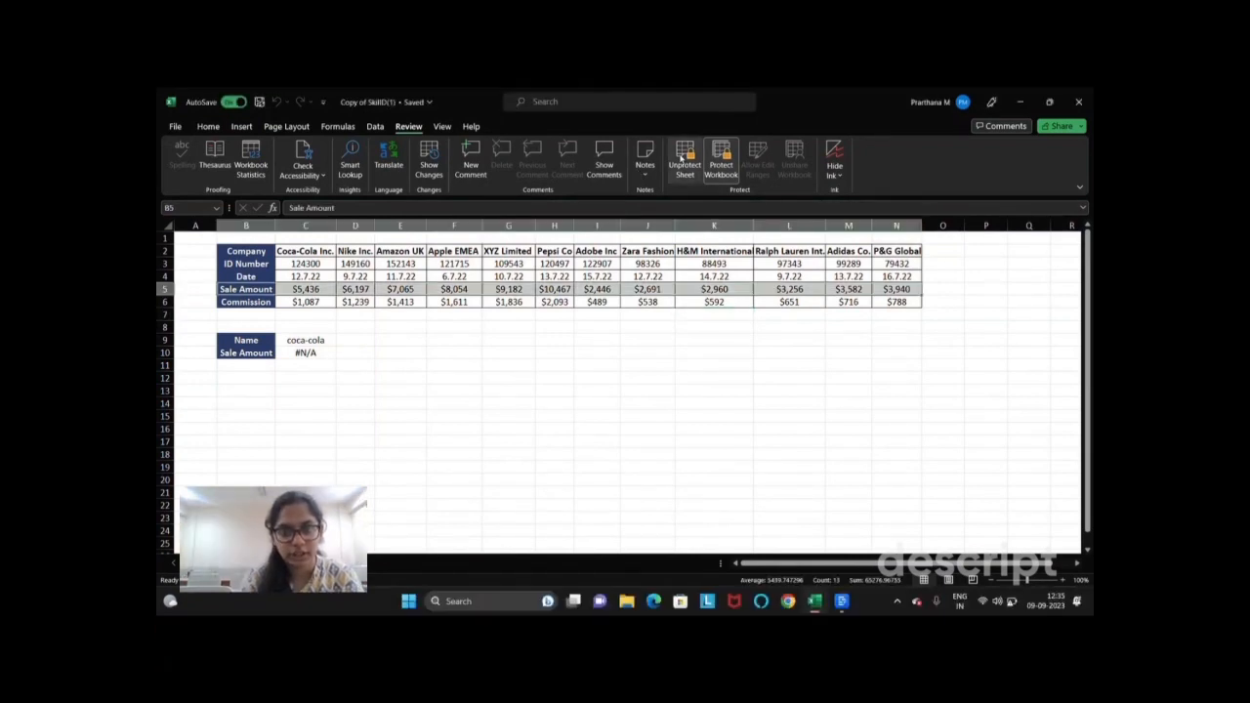
{"action": "left_click", "coordinate": [424, 381]}
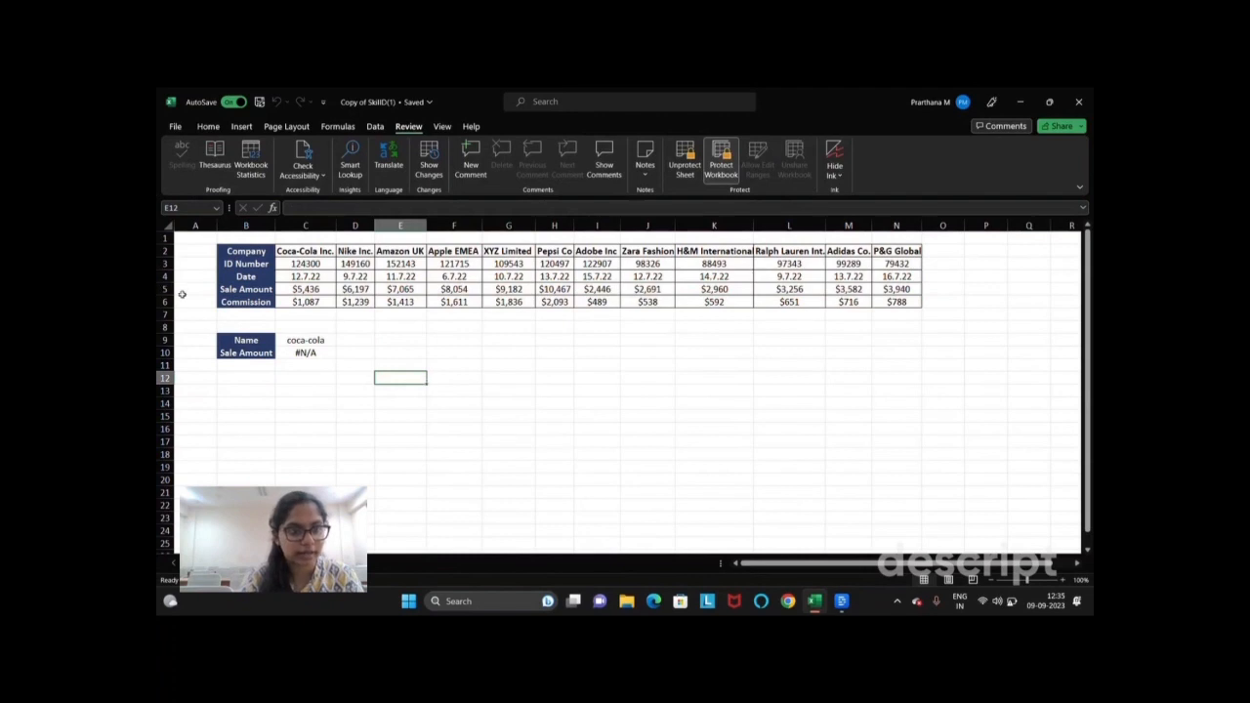
{"action": "left_click", "coordinate": [221, 289]}
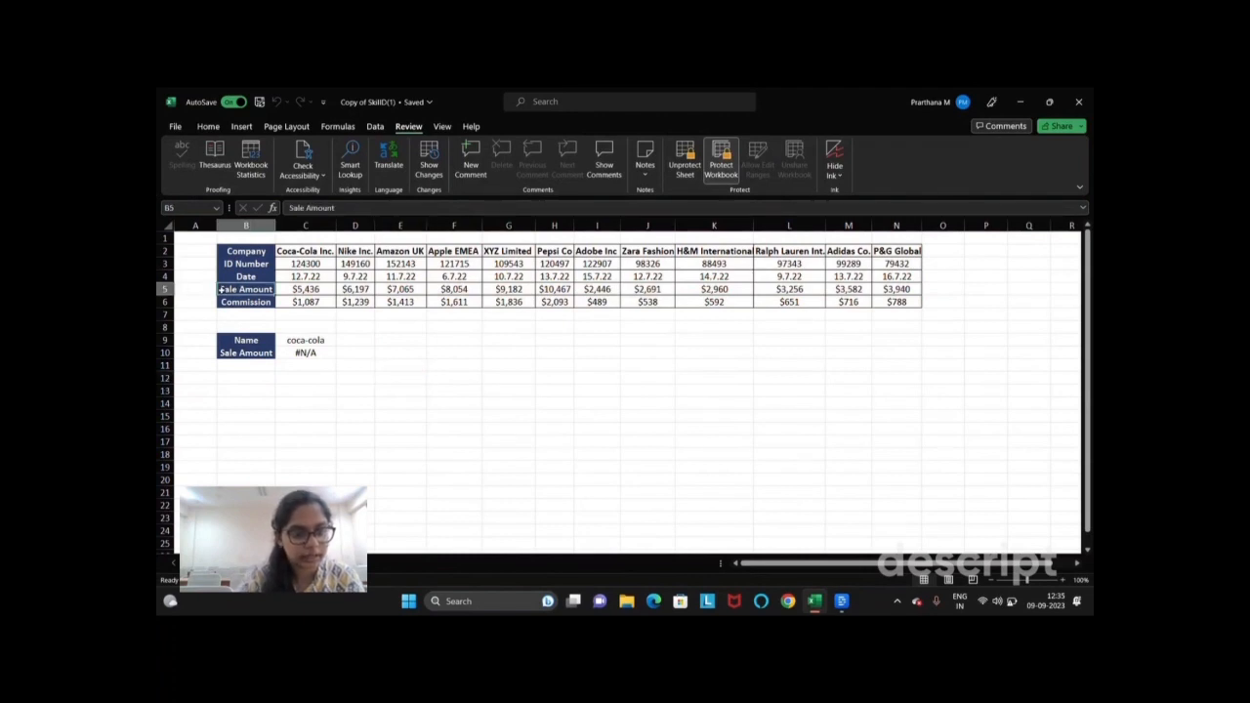
{"action": "left_click_drag", "start_coordinate": [272, 289], "coordinate": [428, 291]}
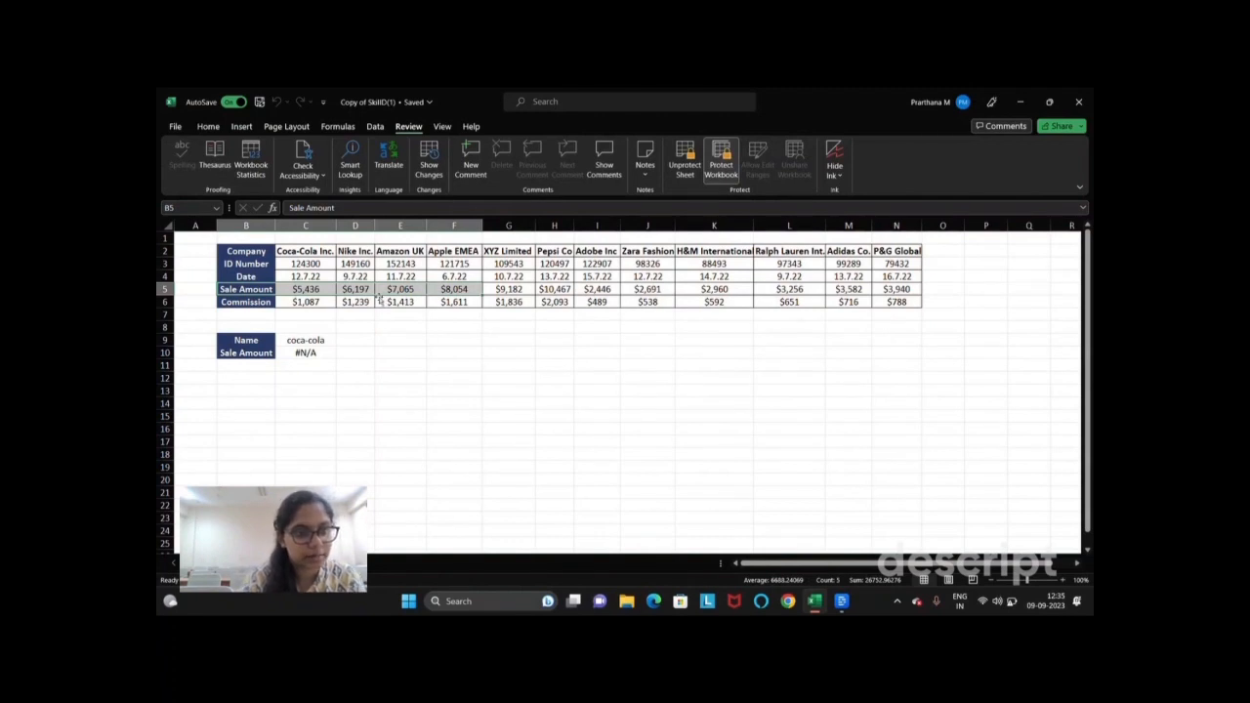
{"action": "left_click_drag", "start_coordinate": [252, 289], "coordinate": [897, 289]}
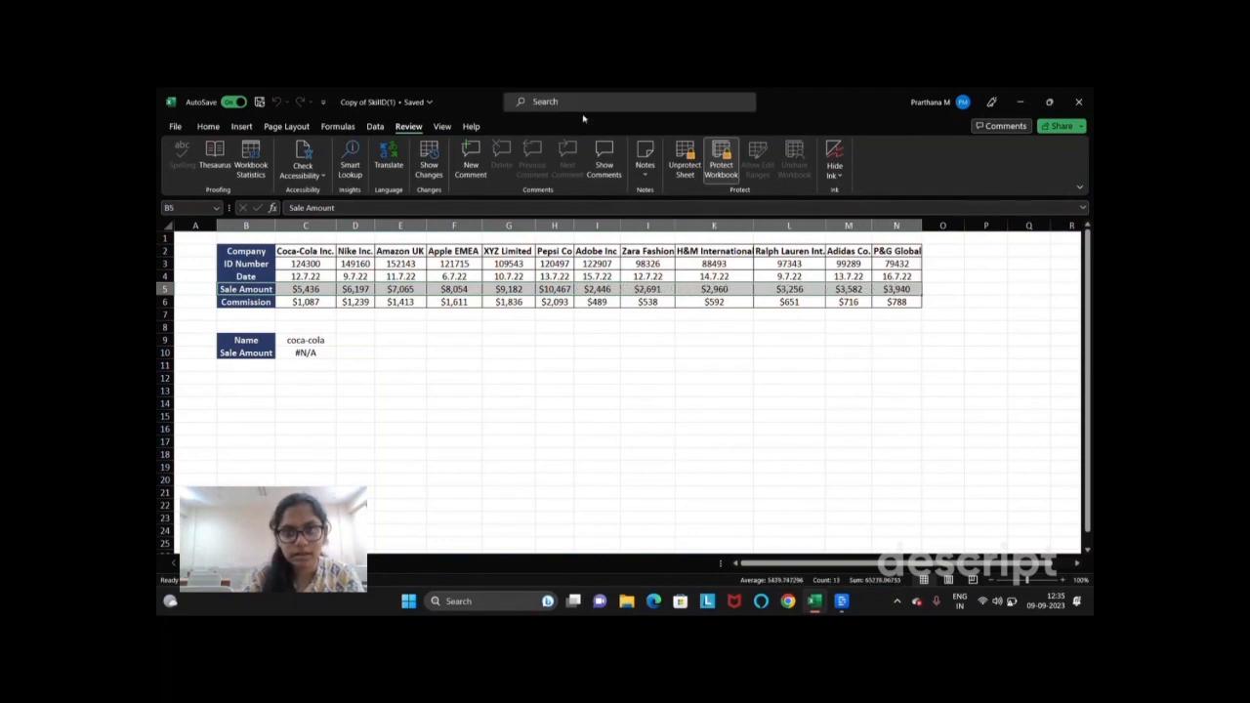
Step: Unprotect the sheet by entering its password
{"action": "left_click", "coordinate": [693, 176]}
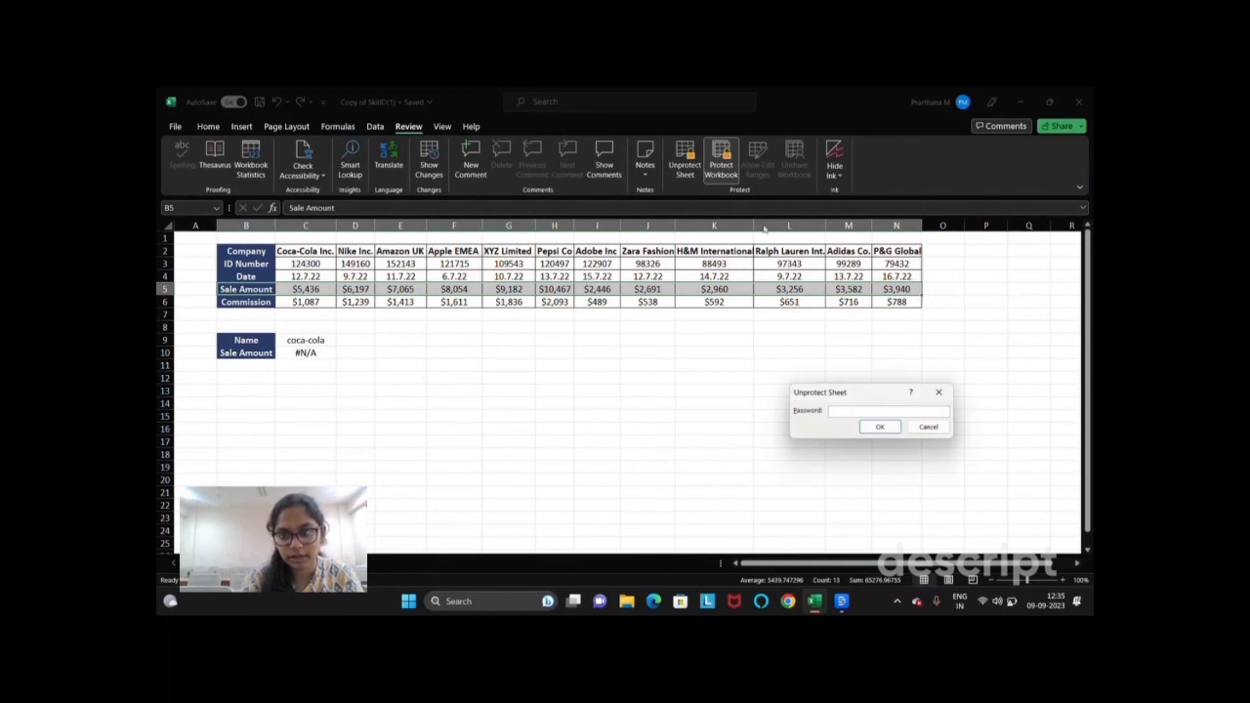
{"action": "type", "text": "•••"}
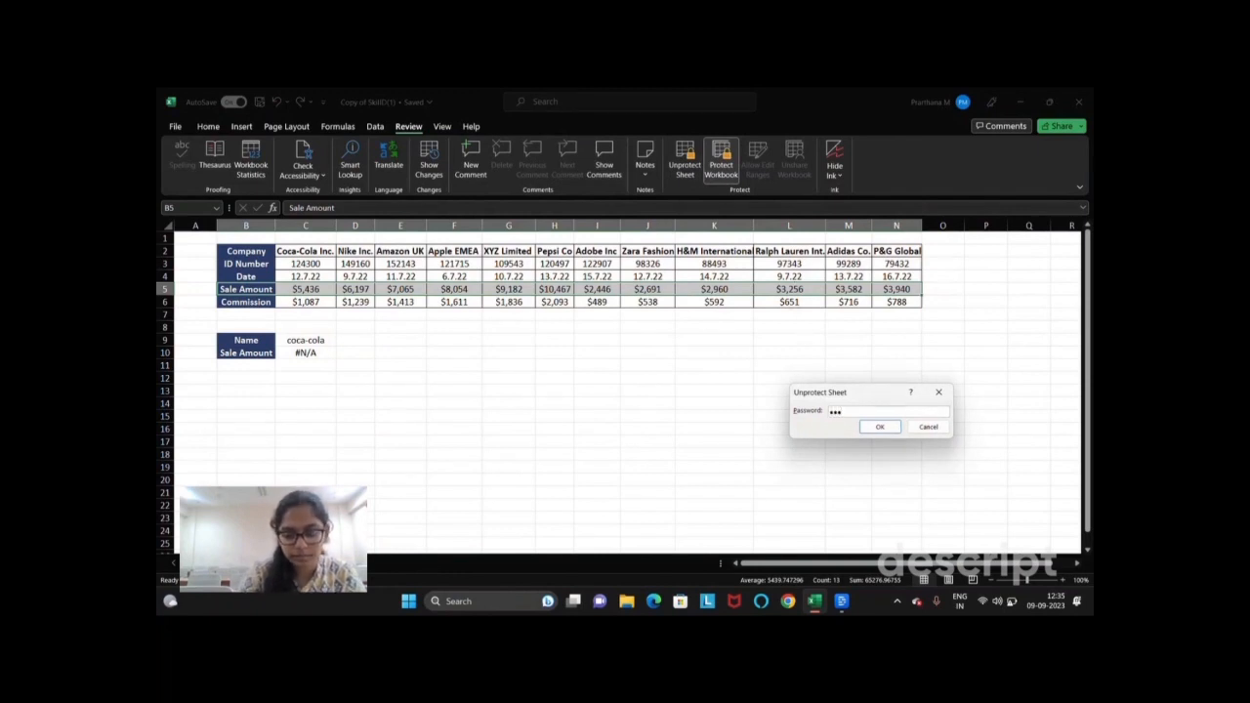
{"action": "key", "text": "Return"}
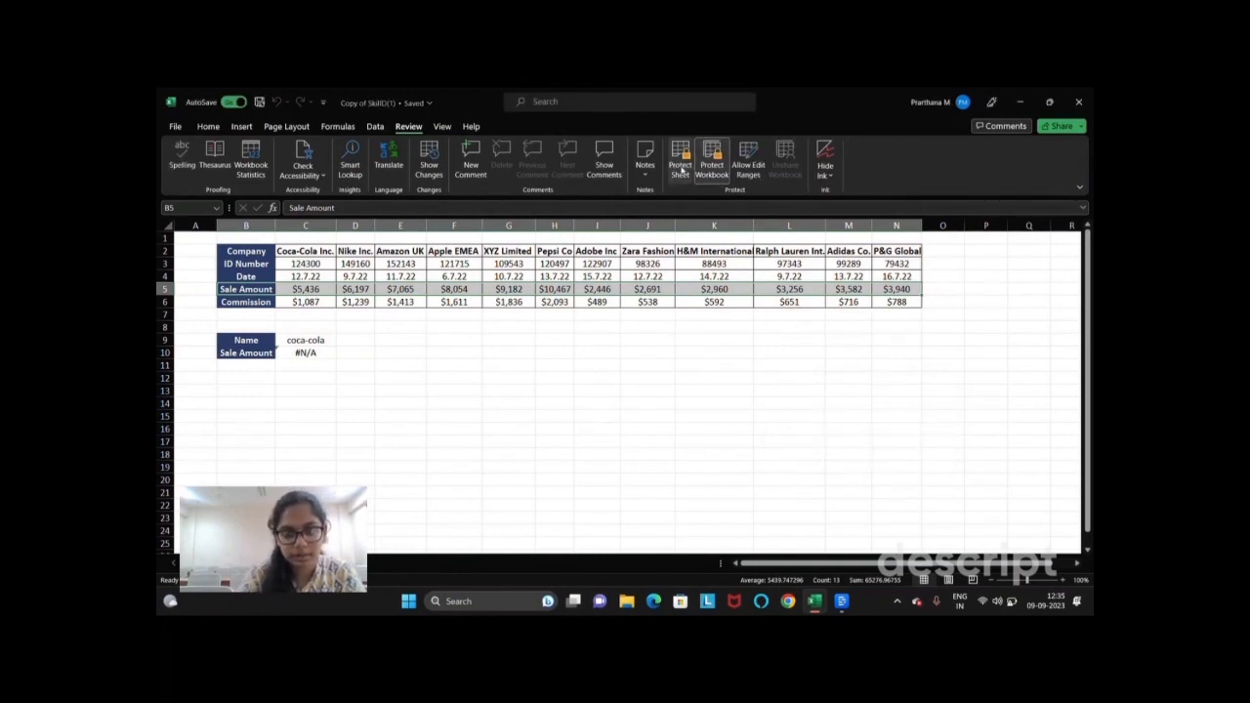
Step: Protect the sheet again with a password and confirm it
{"action": "left_click", "coordinate": [682, 170]}
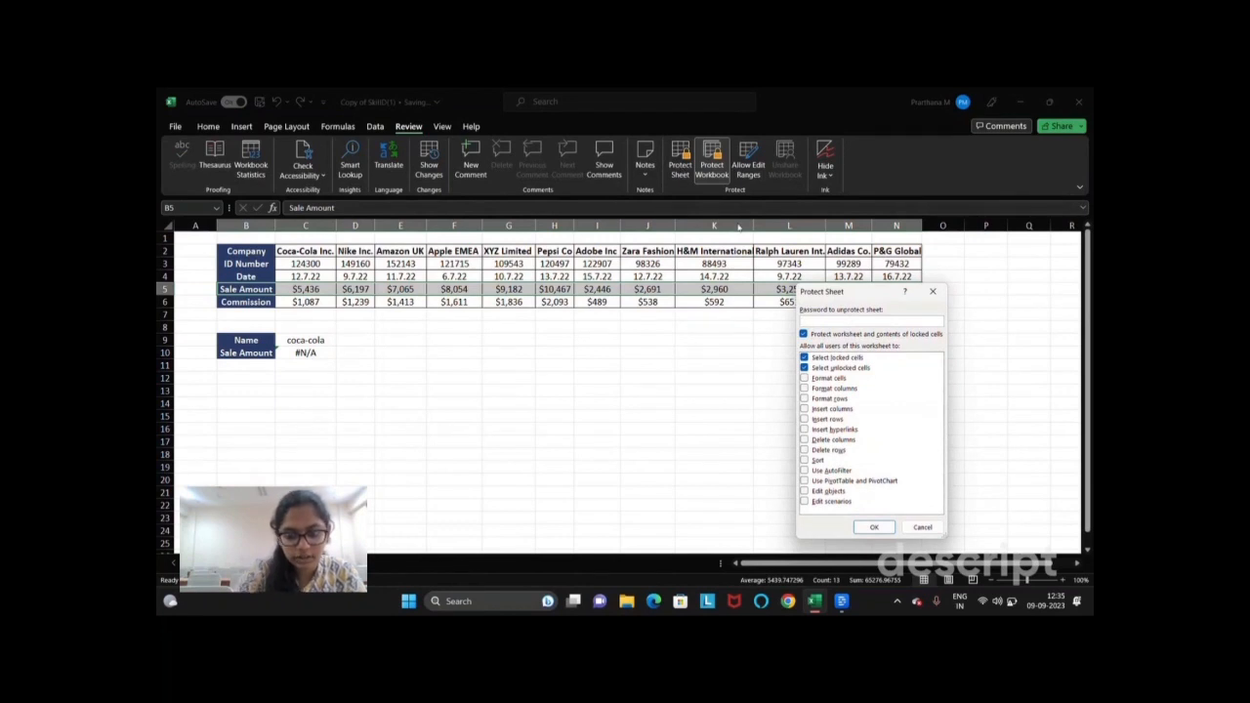
{"action": "type", "text": "•••"}
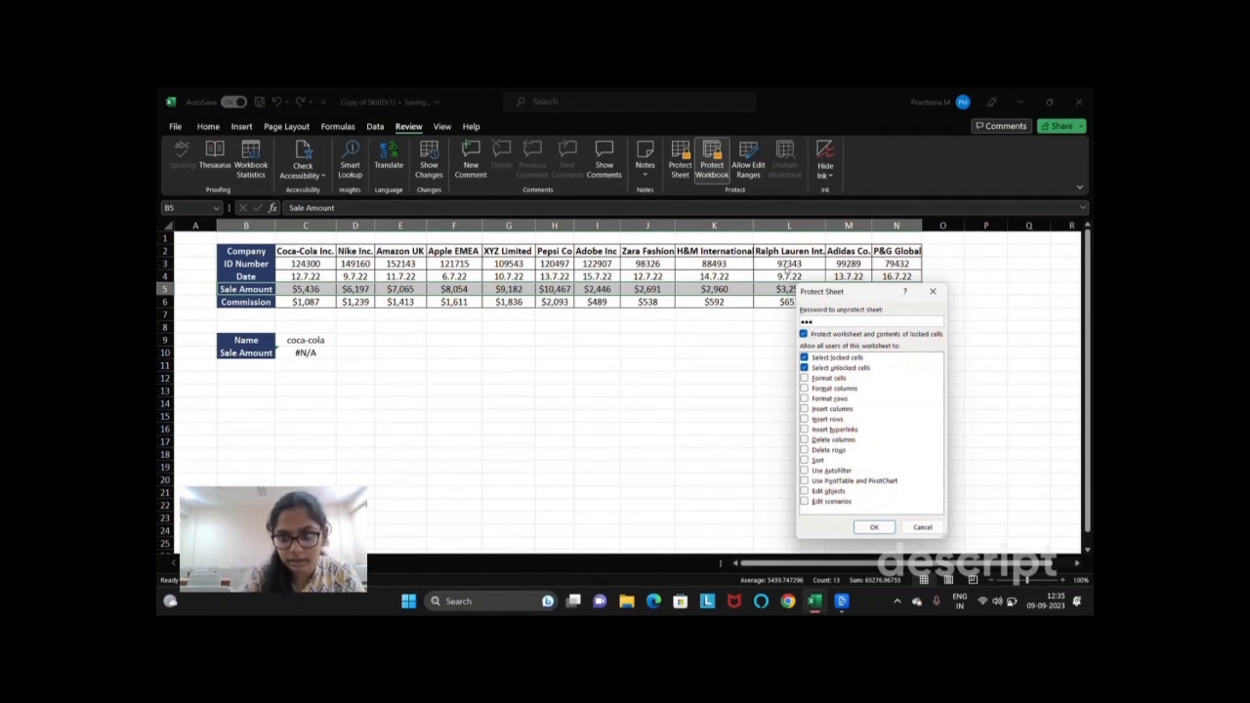
{"action": "left_click", "coordinate": [882, 528]}
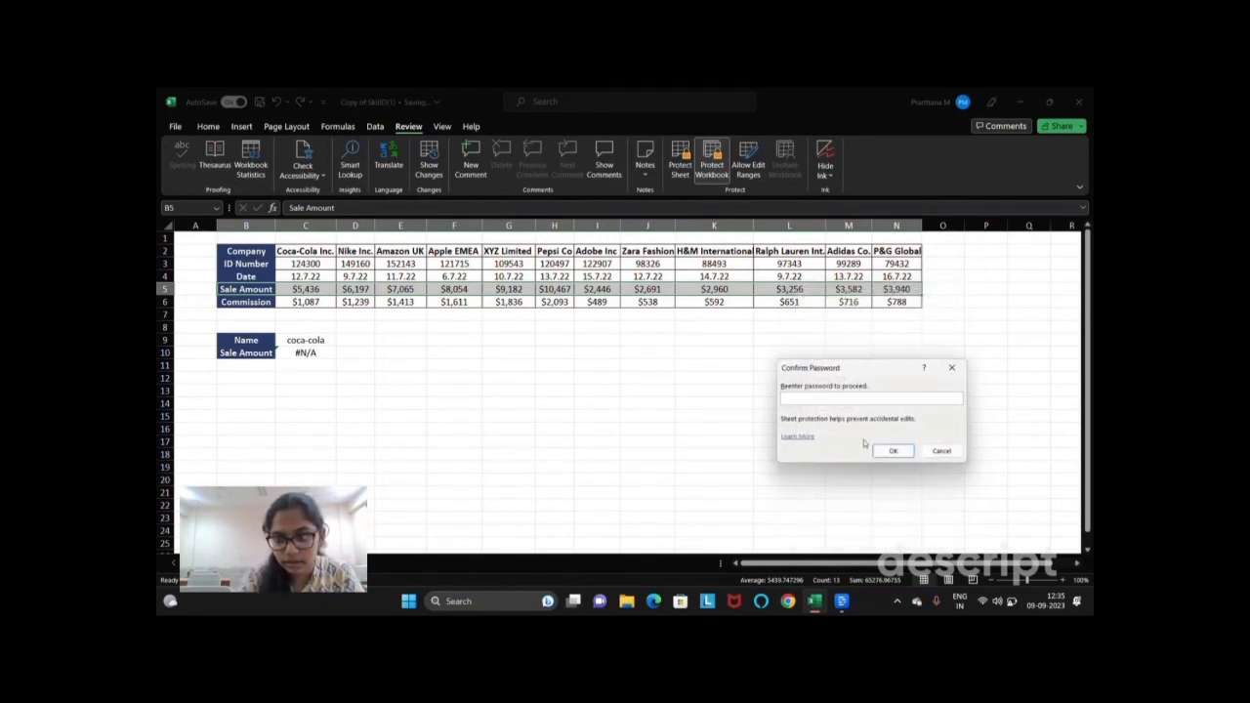
{"action": "type", "text": "123"}
{"action": "key", "text": "Return"}
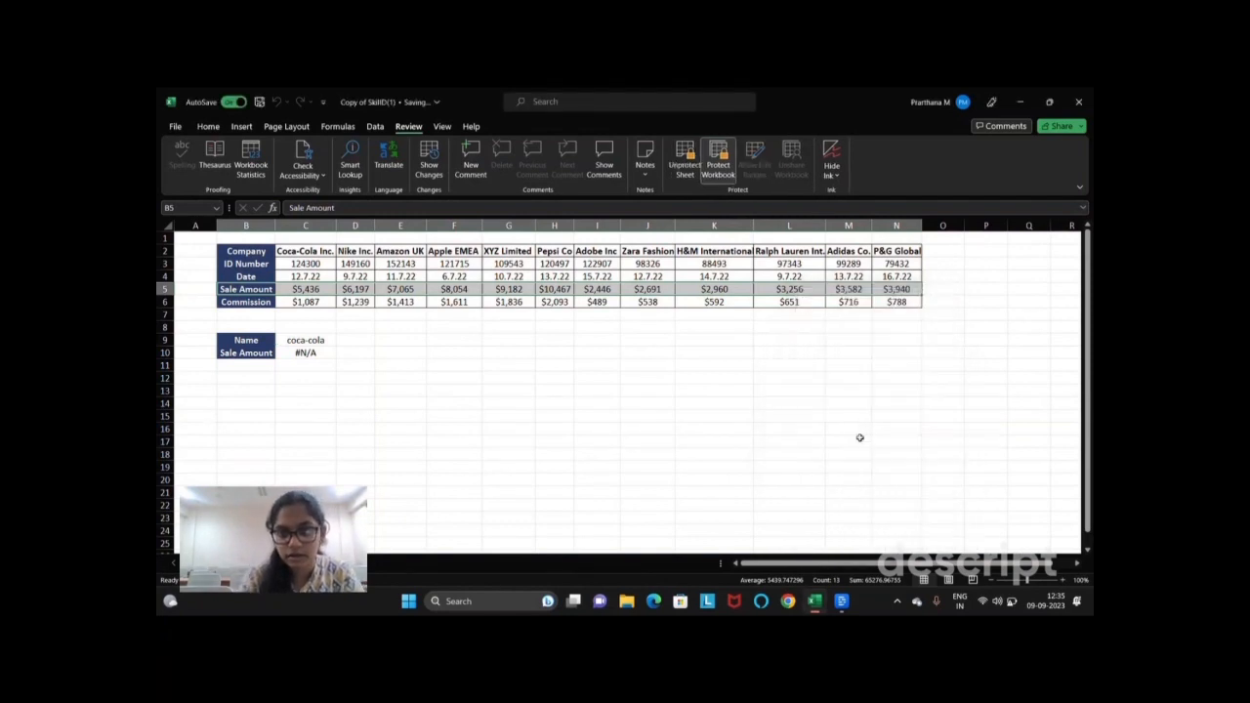
Step: Switch to the read-only copy of the commission workbook
{"action": "left_click", "coordinate": [444, 381]}
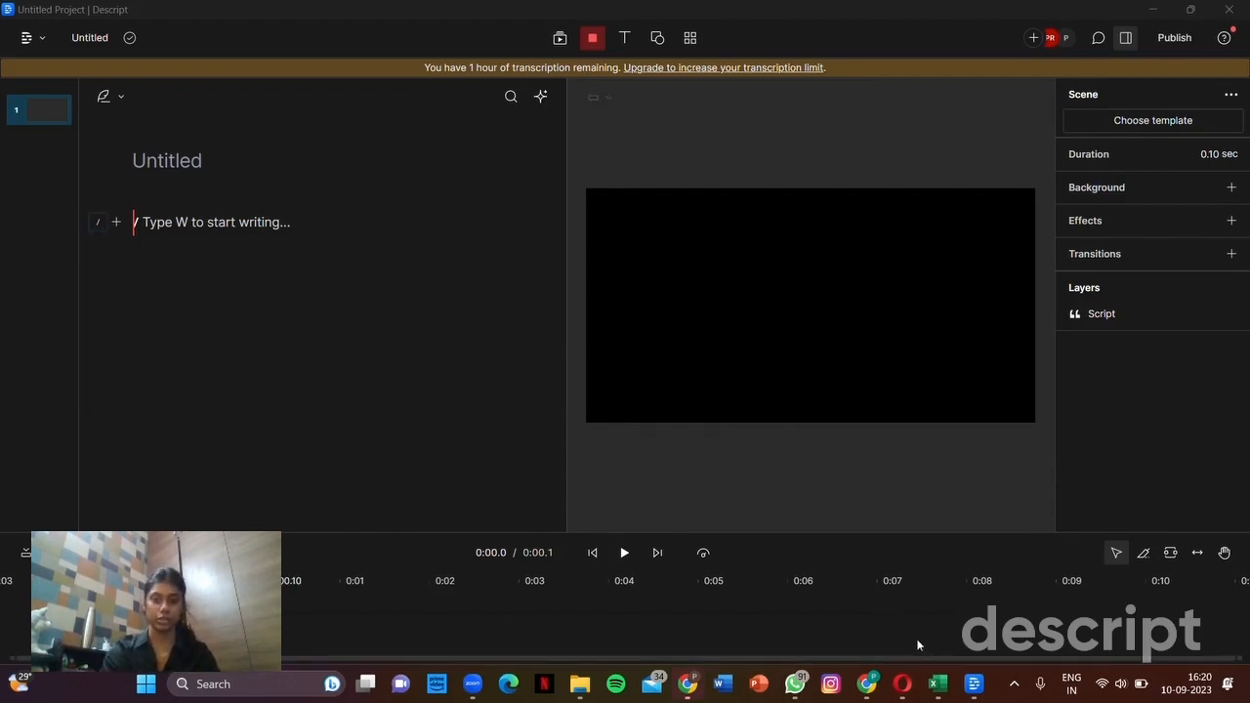
{"action": "mouse_move", "coordinate": [934, 688]}
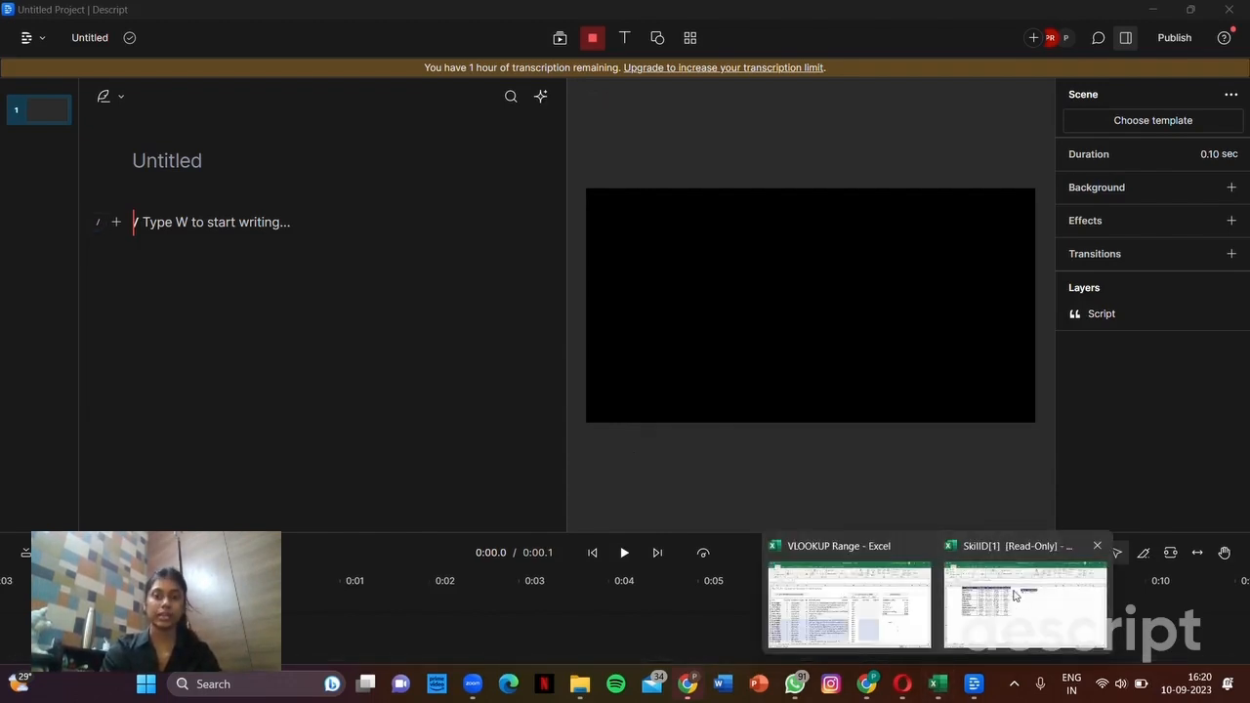
{"action": "left_click", "coordinate": [1020, 600]}
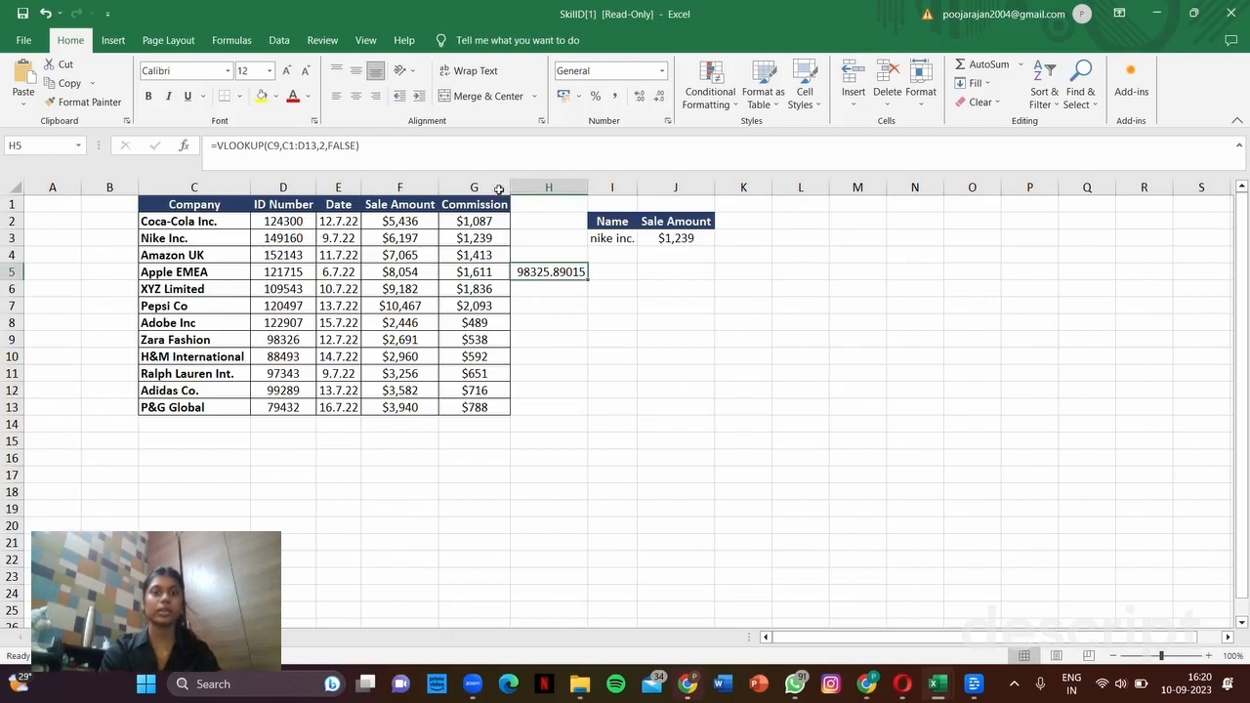
Step: Enter =VLOOKUP(C9,C1:D13,2,FALSE) in H2 to look up Zara Fashion's ID Number
{"action": "left_click", "coordinate": [540, 225]}
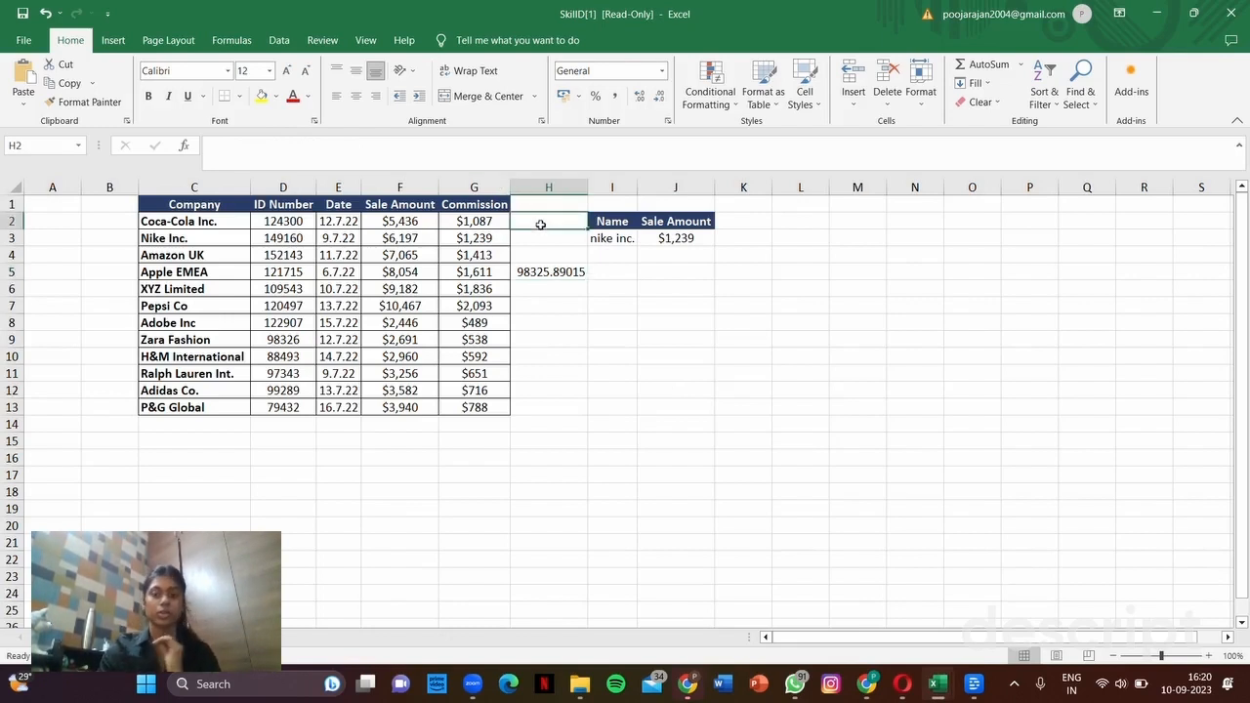
{"action": "type", "text": "=vlo"}
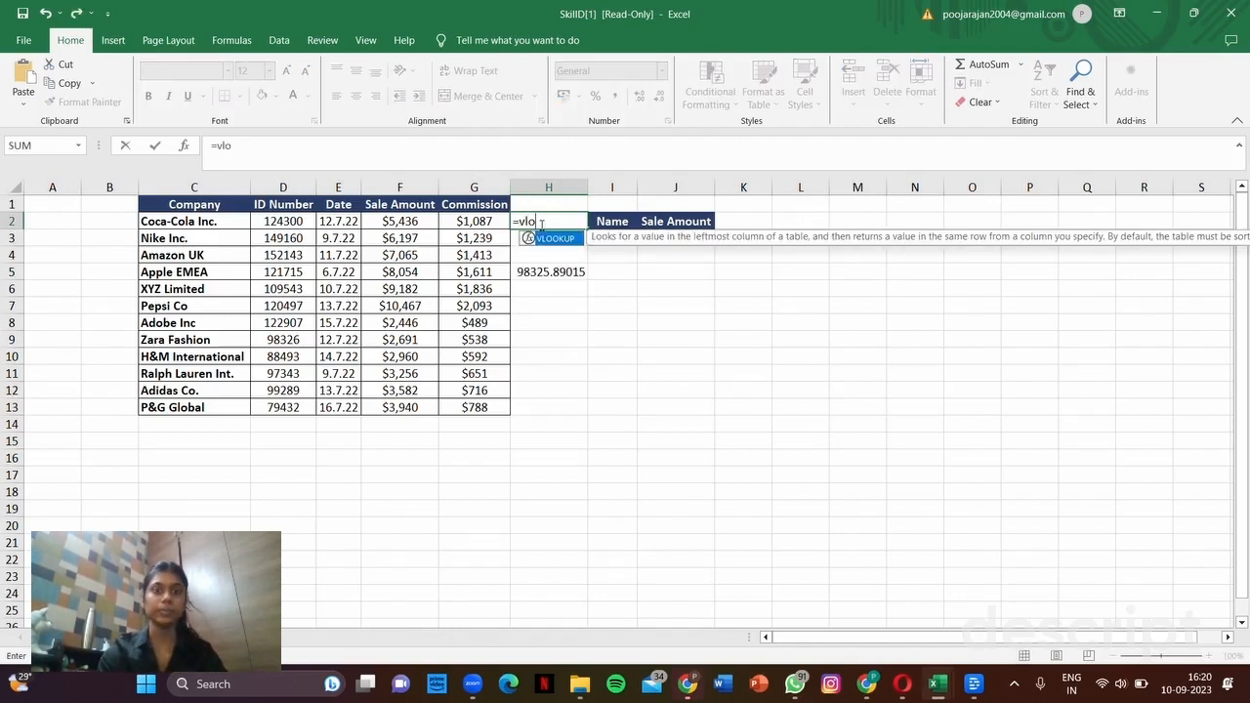
{"action": "double_click", "coordinate": [548, 242]}
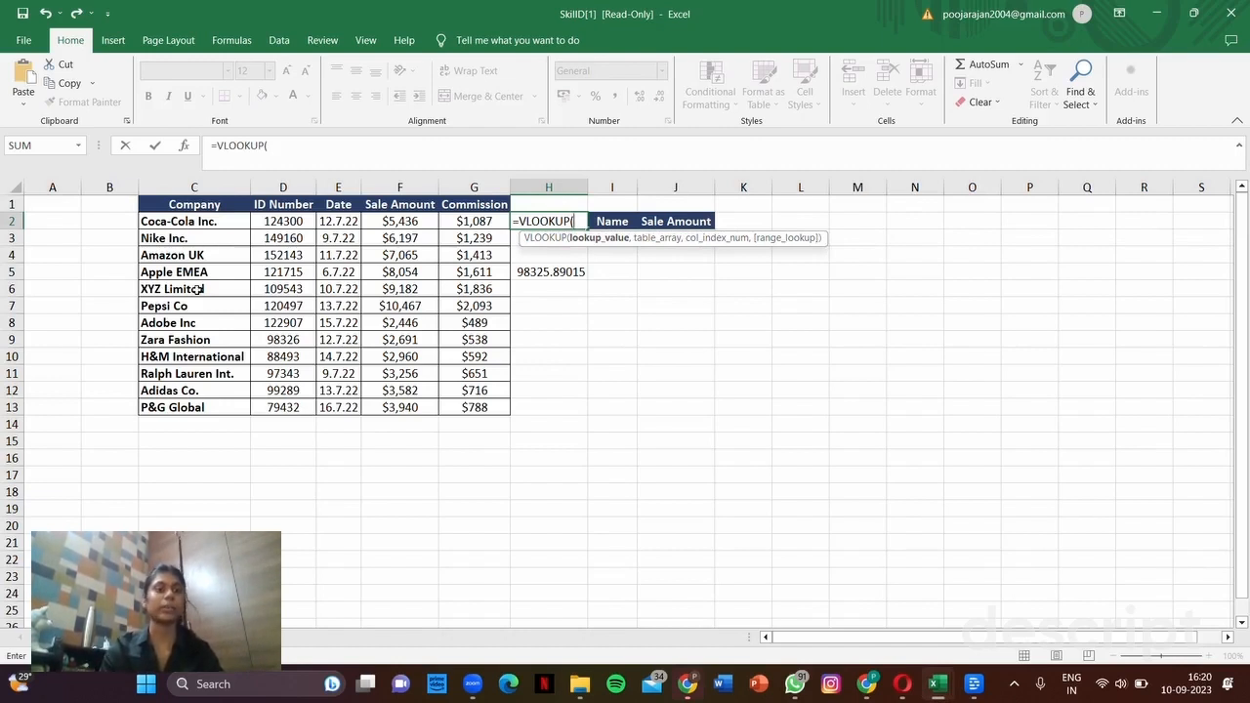
{"action": "left_click", "coordinate": [180, 340]}
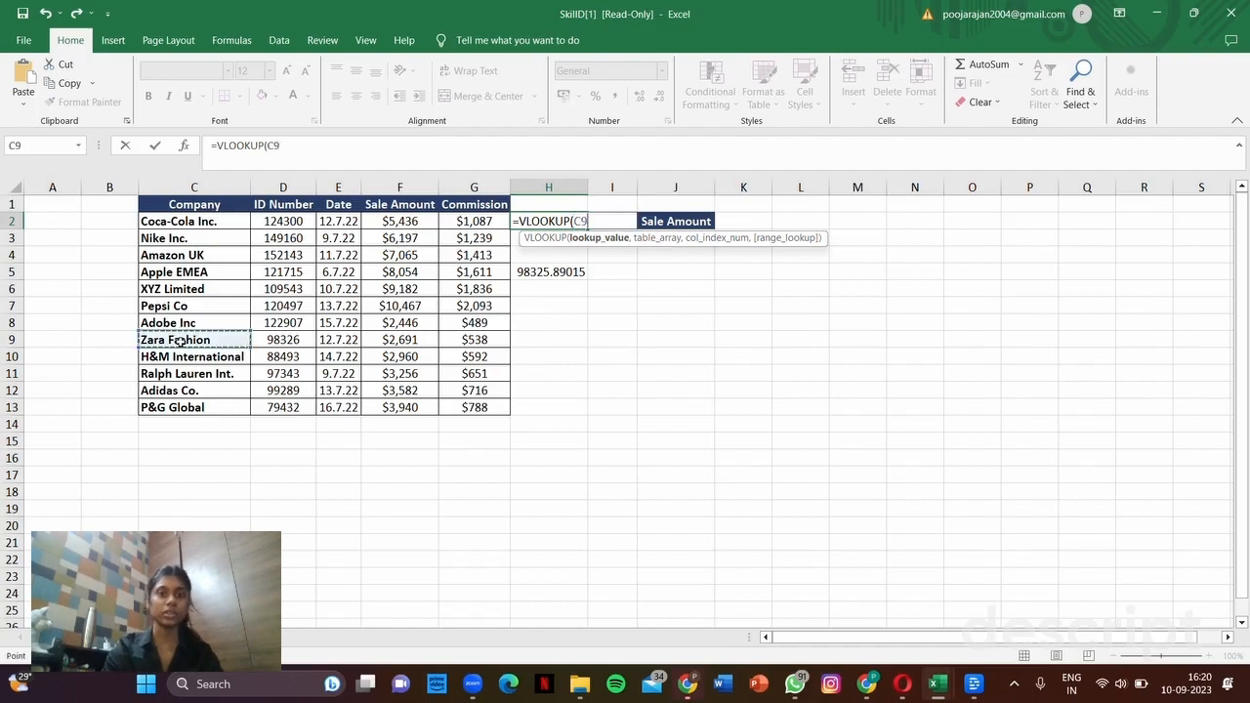
{"action": "key", "text": "BackSpace"}
{"action": "key", "text": "BackSpace"}
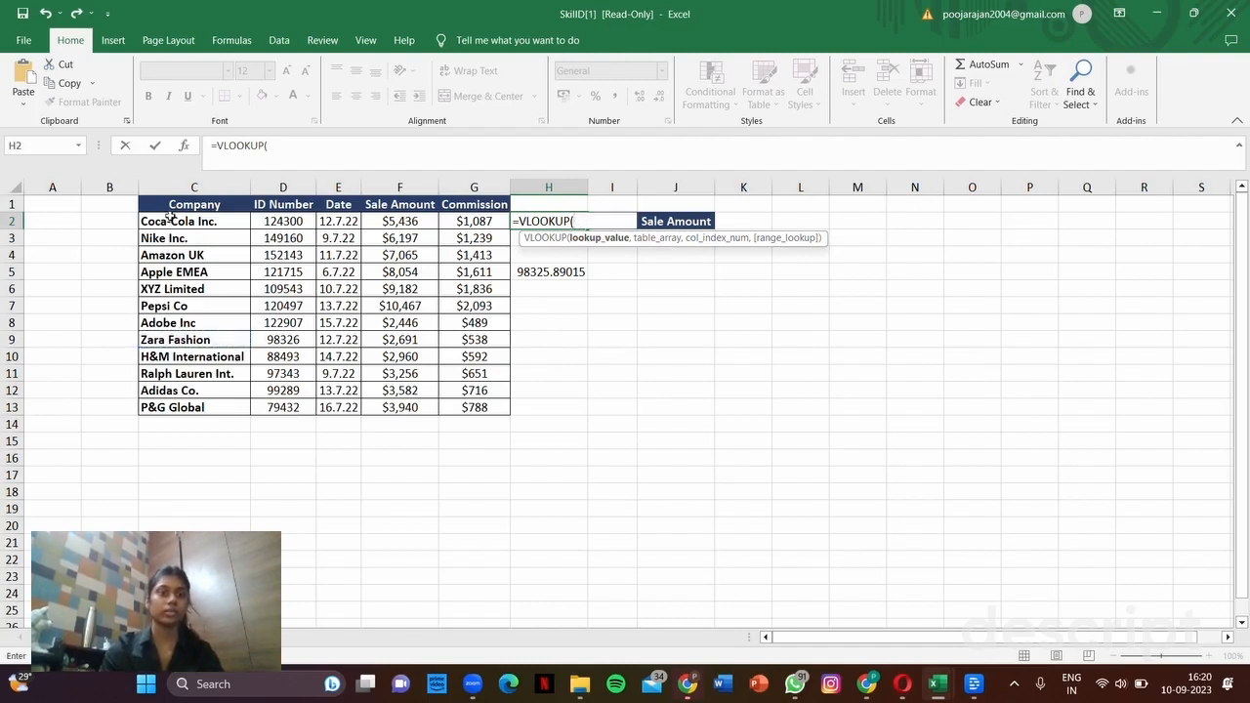
{"action": "left_click", "coordinate": [195, 338]}
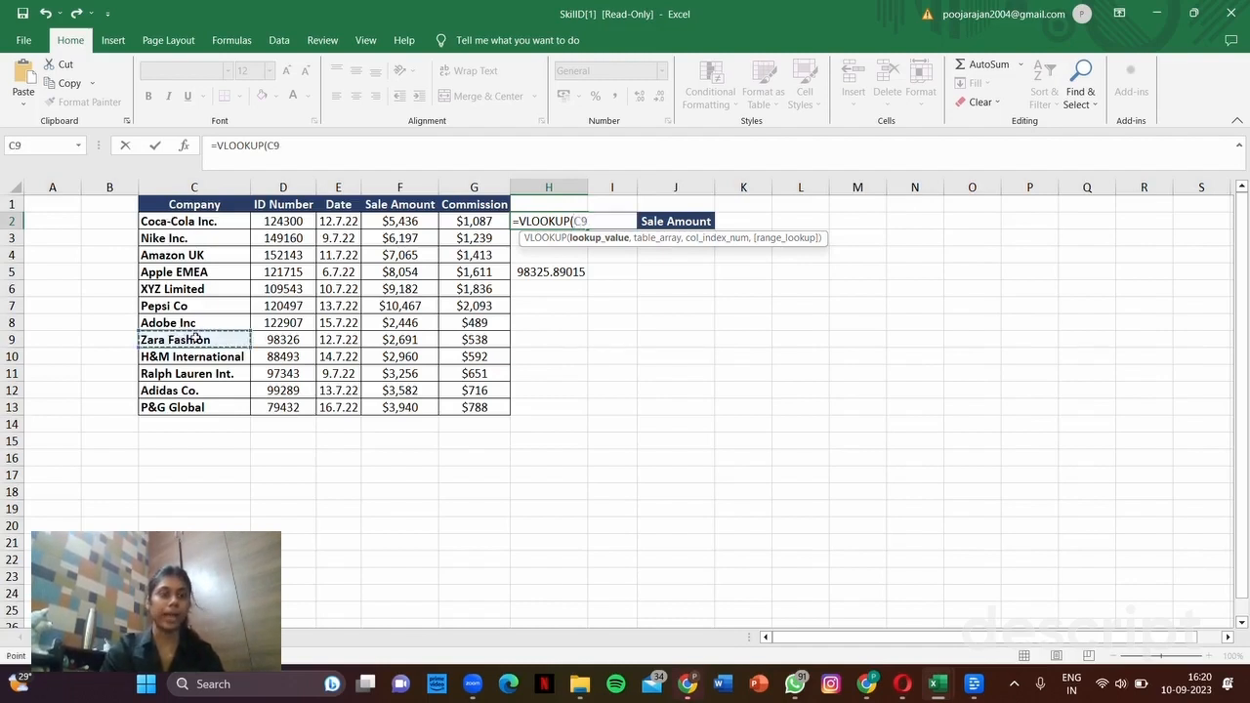
{"action": "type", "text": ","}
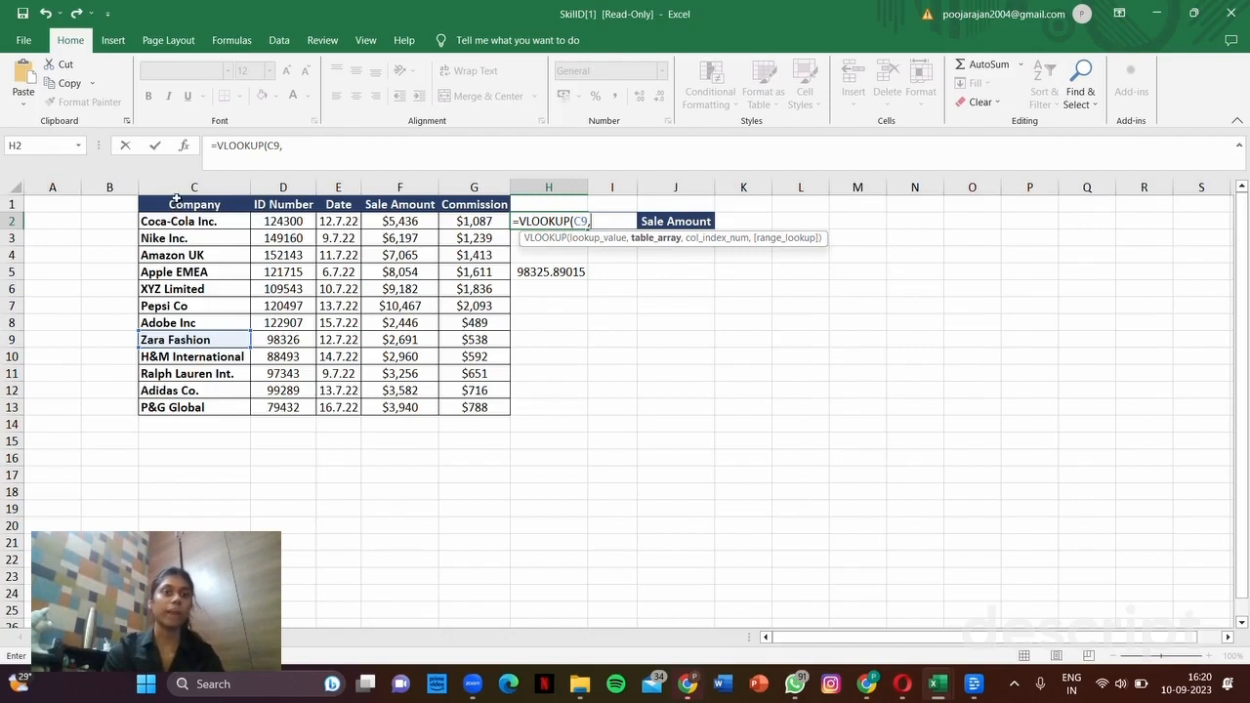
{"action": "left_click_drag", "start_coordinate": [177, 202], "coordinate": [279, 402]}
{"action": "type", "text": ","}
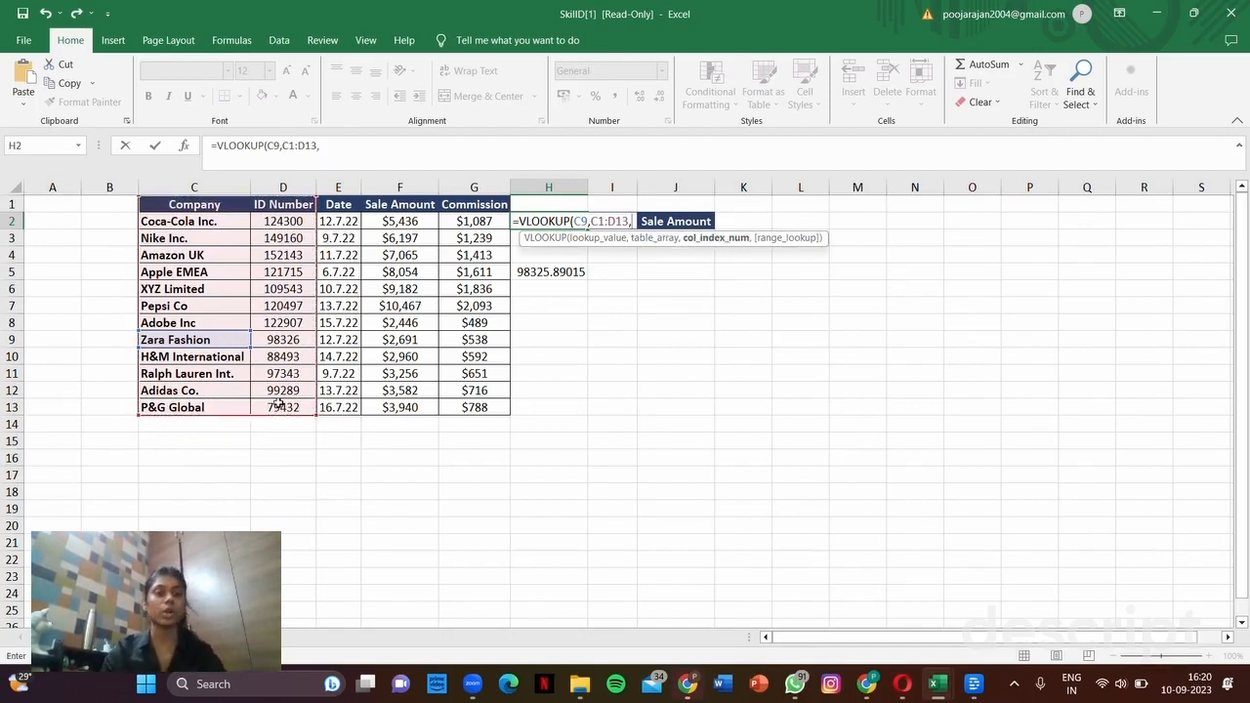
{"action": "type", "text": "2"}
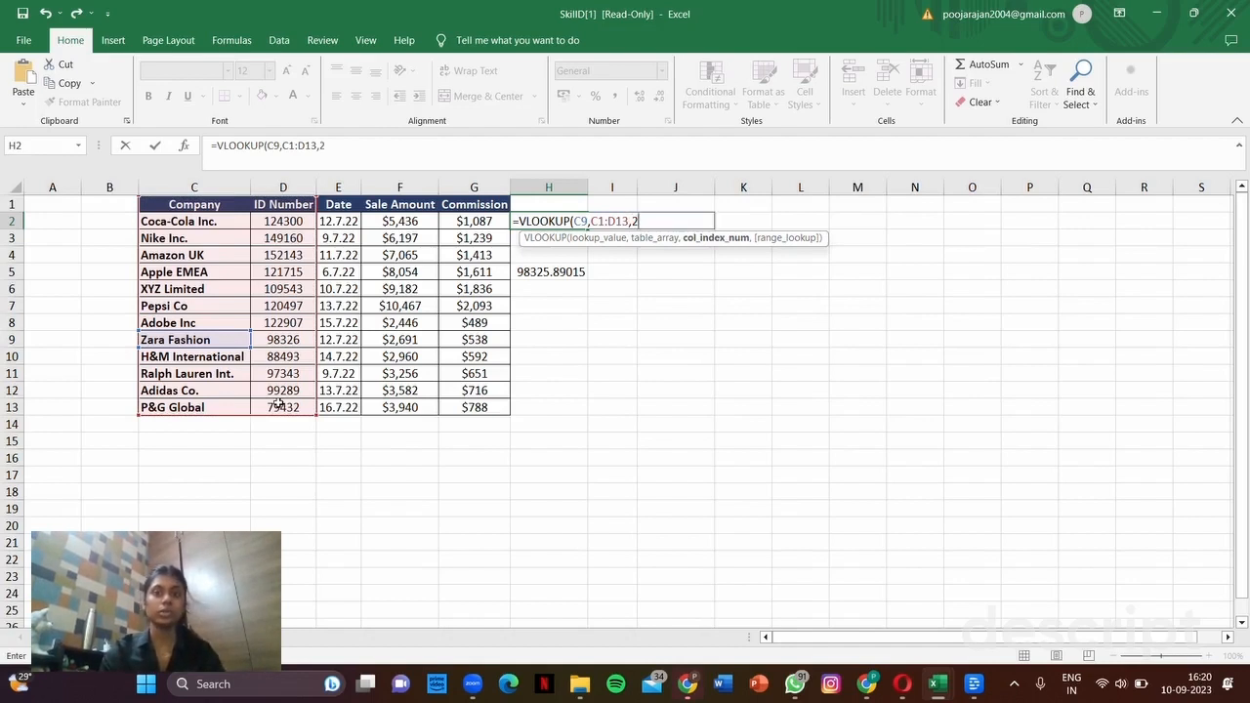
{"action": "type", "text": ","}
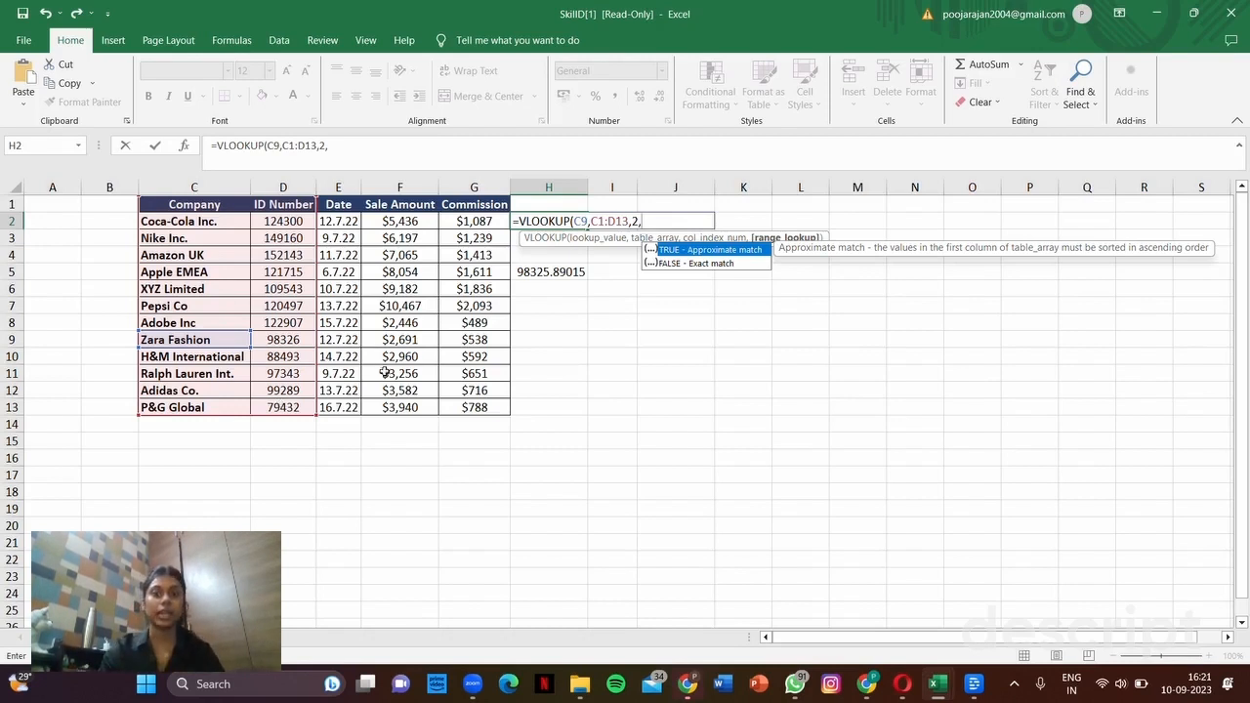
{"action": "left_click", "coordinate": [692, 265]}
{"action": "double_click", "coordinate": [691, 265]}
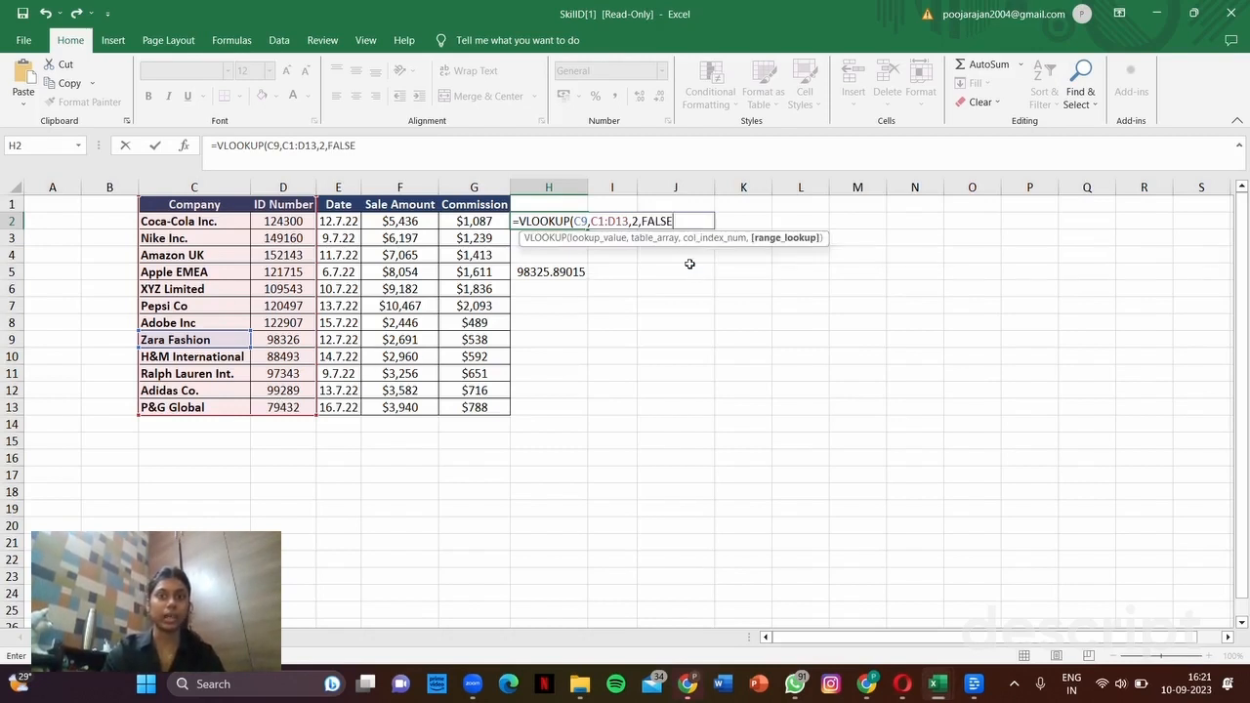
{"action": "type", "text": ")"}
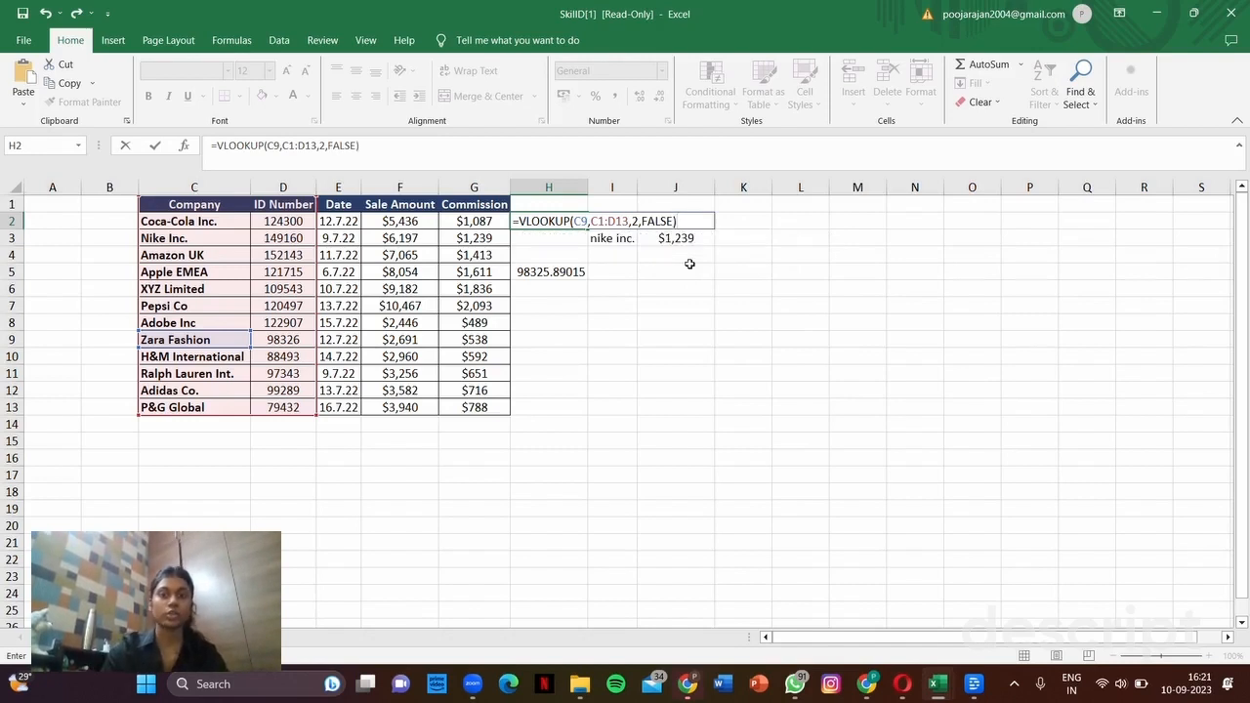
{"action": "key", "text": "Return"}
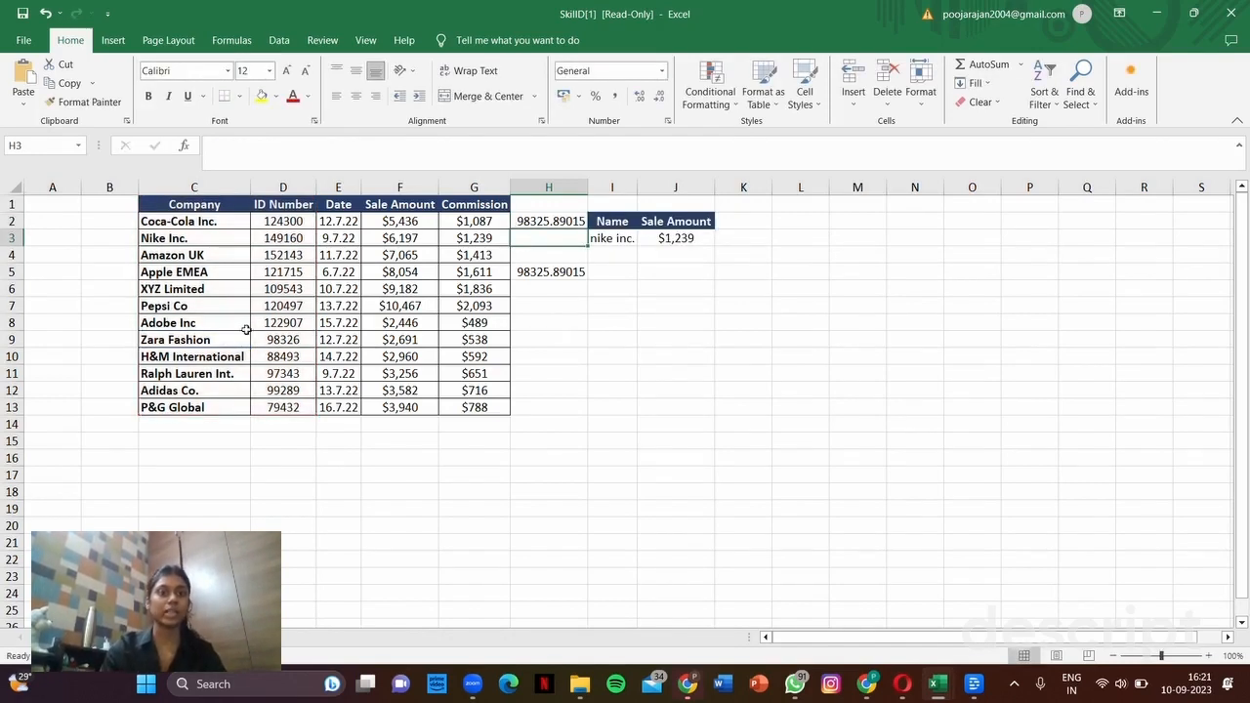
Step: Enter =VLOOKUP(C2,C1:D13,2,FALSE) in H7 for Coca-Cola Inc. and fill it down toward H11
{"action": "left_click", "coordinate": [559, 305]}
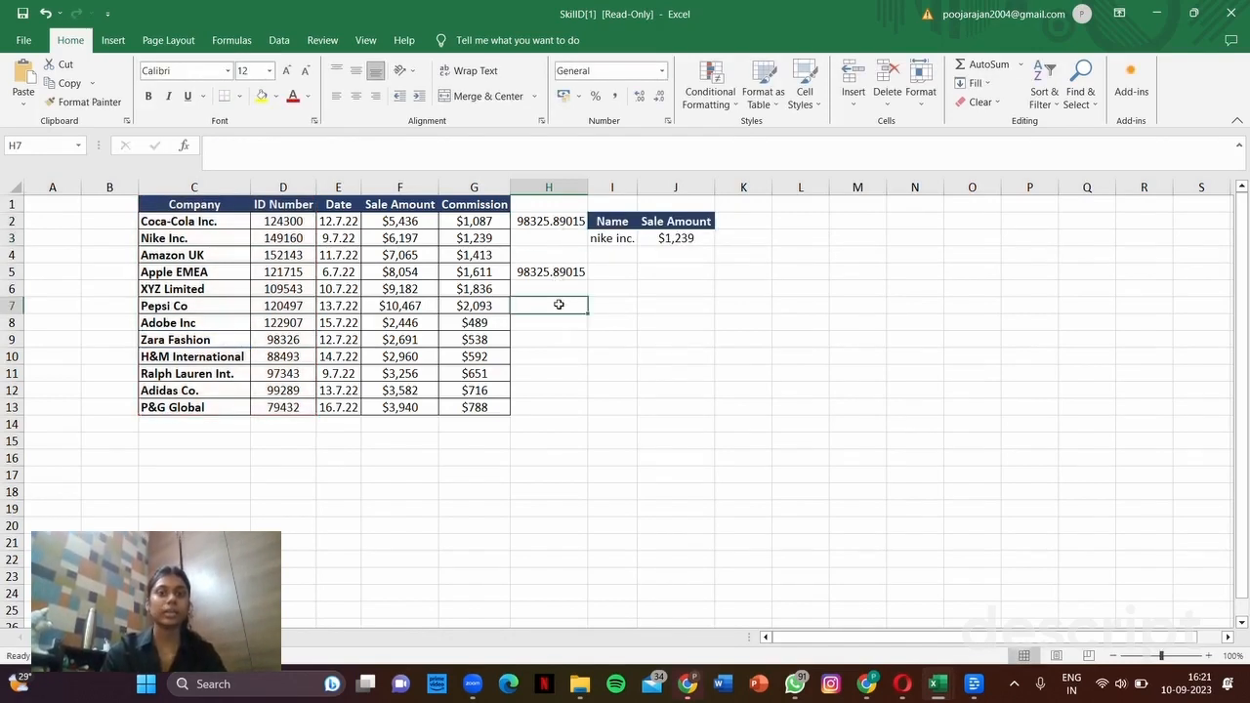
{"action": "type", "text": "=vlo"}
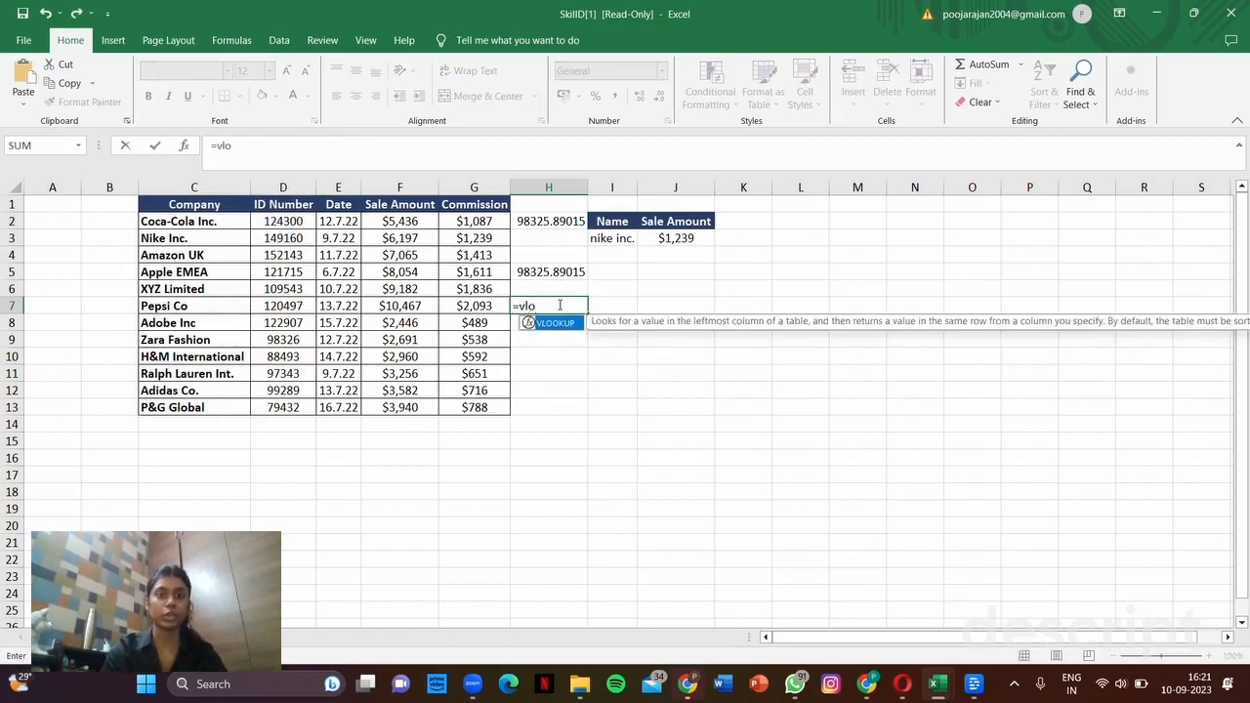
{"action": "double_click", "coordinate": [552, 322]}
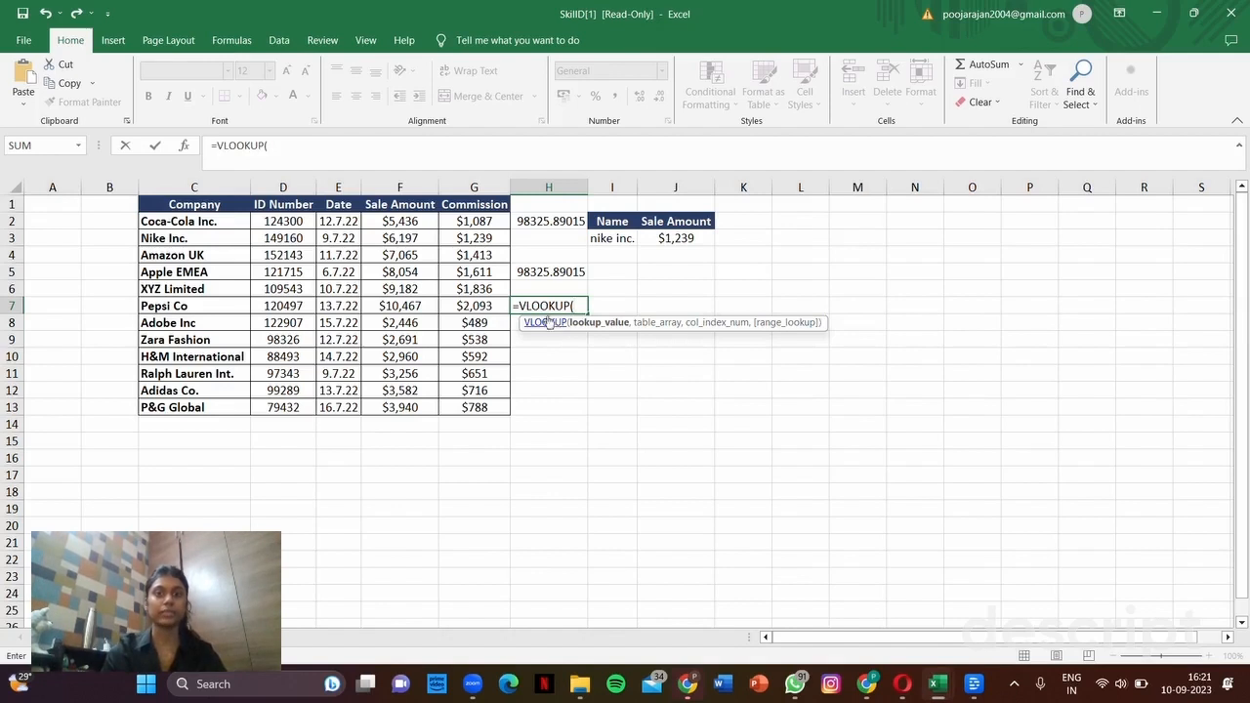
{"action": "left_click", "coordinate": [232, 222]}
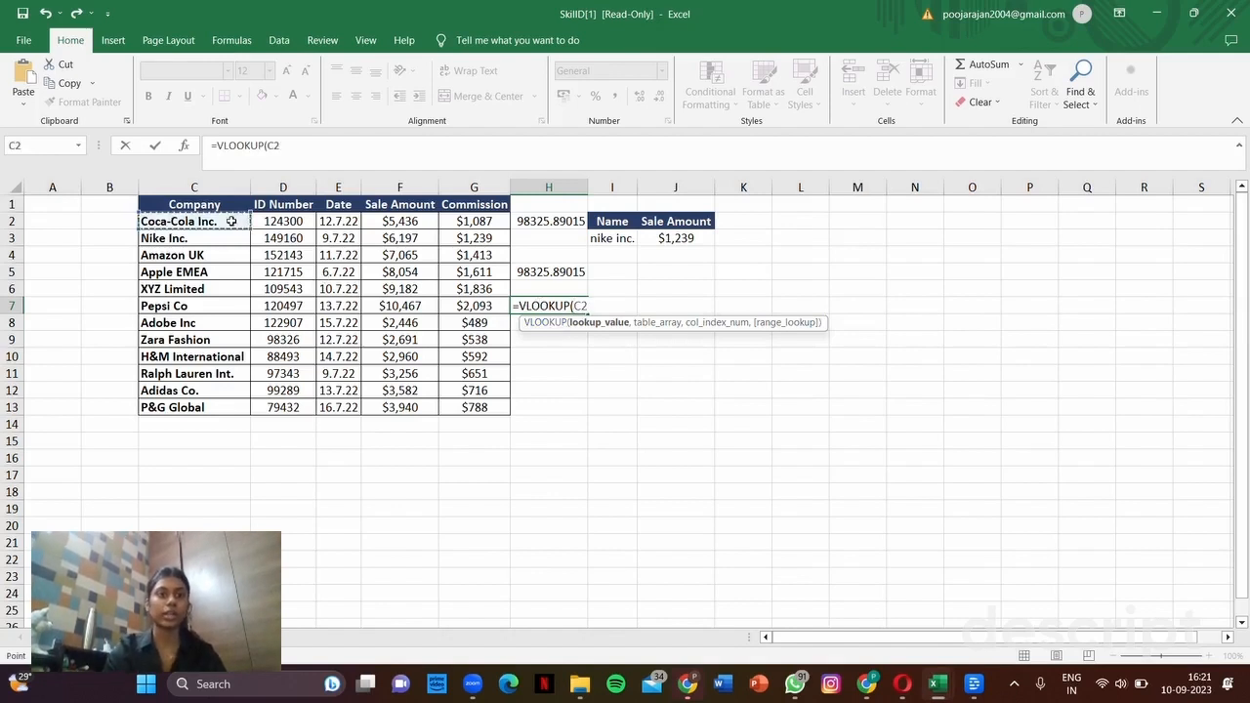
{"action": "type", "text": ","}
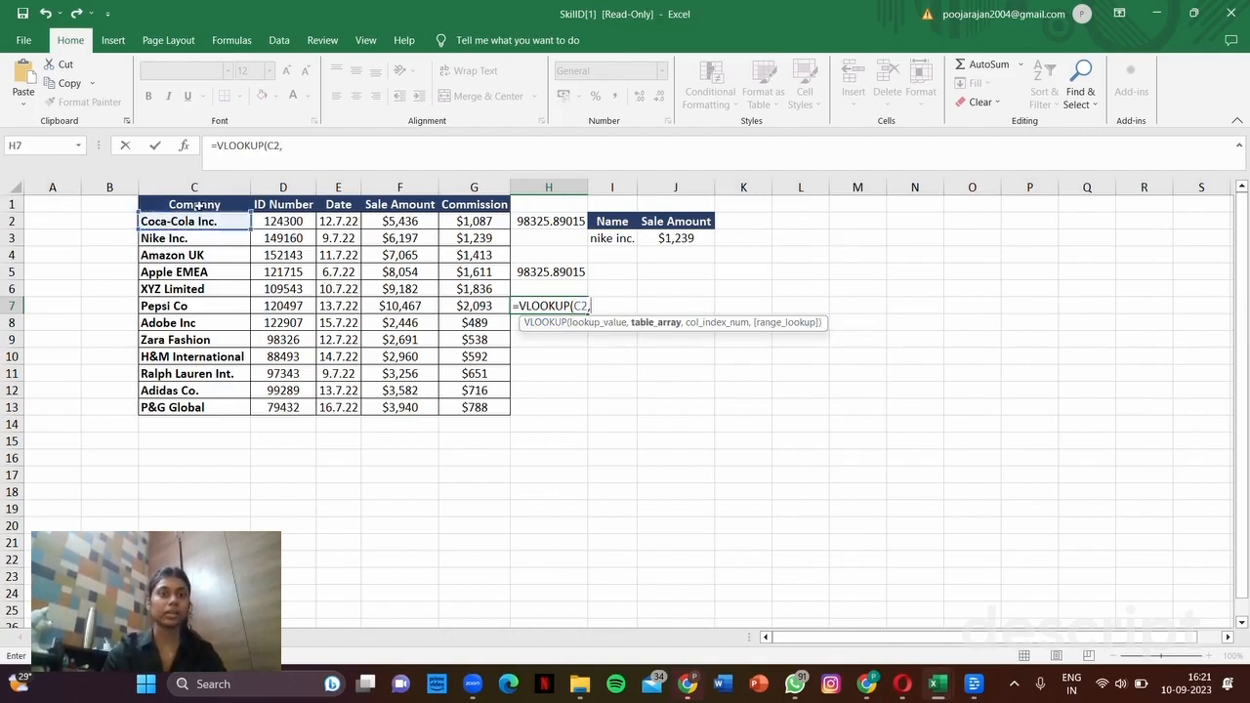
{"action": "left_click_drag", "start_coordinate": [215, 204], "coordinate": [286, 404]}
{"action": "type", "text": ","}
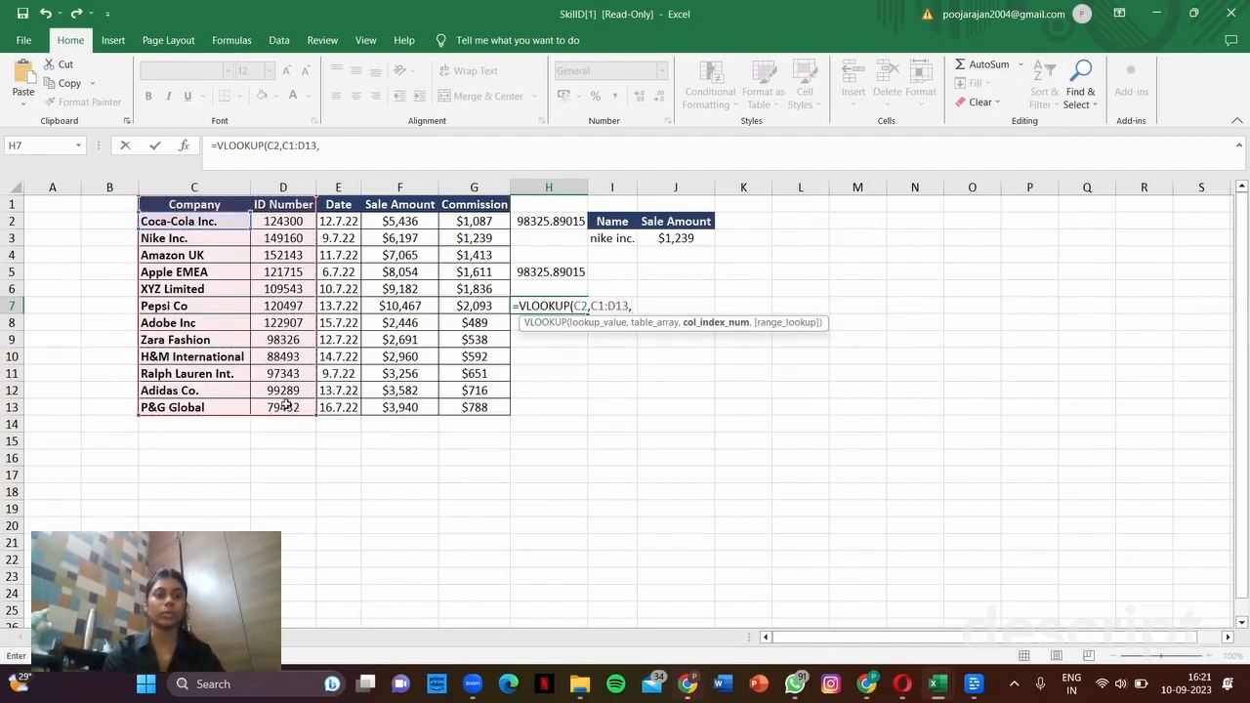
{"action": "type", "text": "2,"}
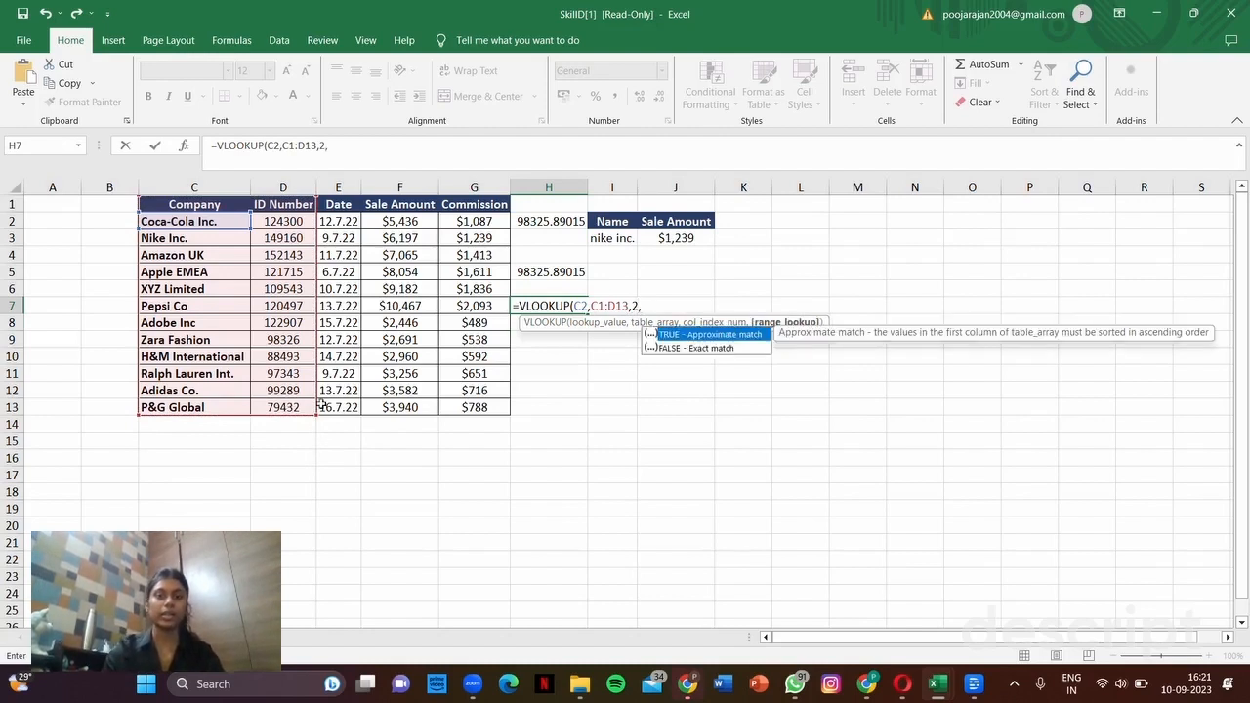
{"action": "double_click", "coordinate": [687, 348]}
{"action": "type", "text": ")"}
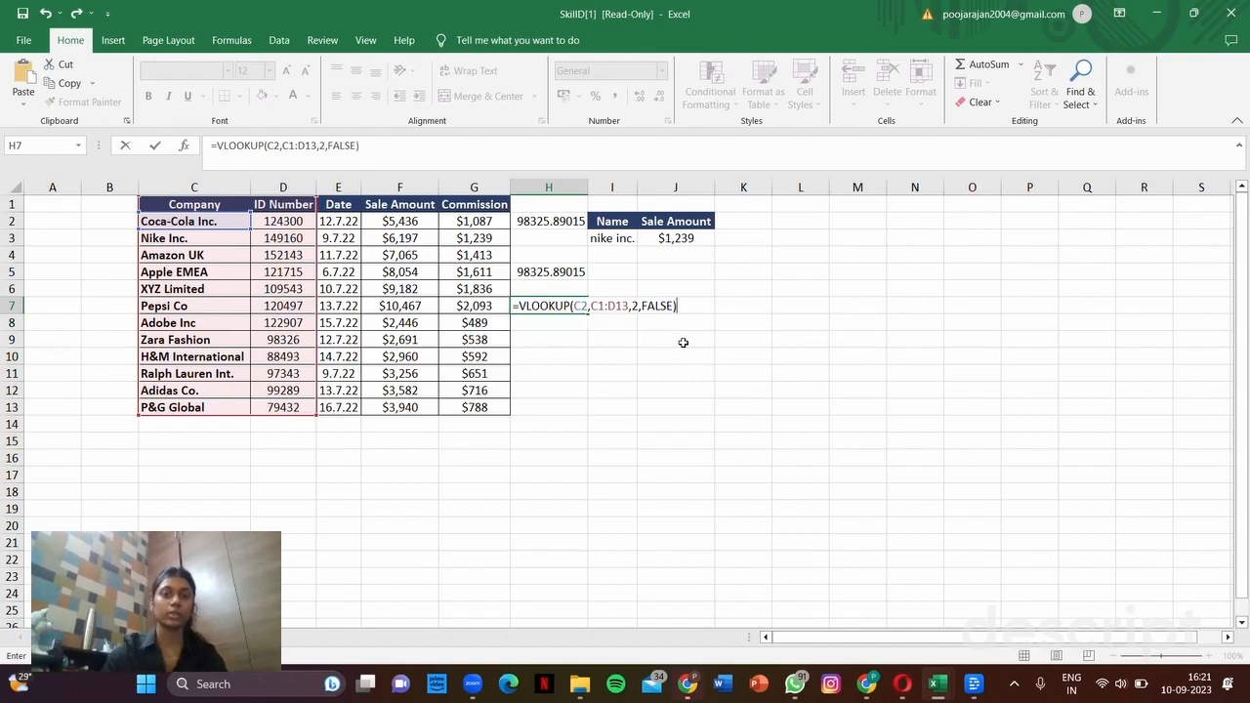
{"action": "key", "text": "Return"}
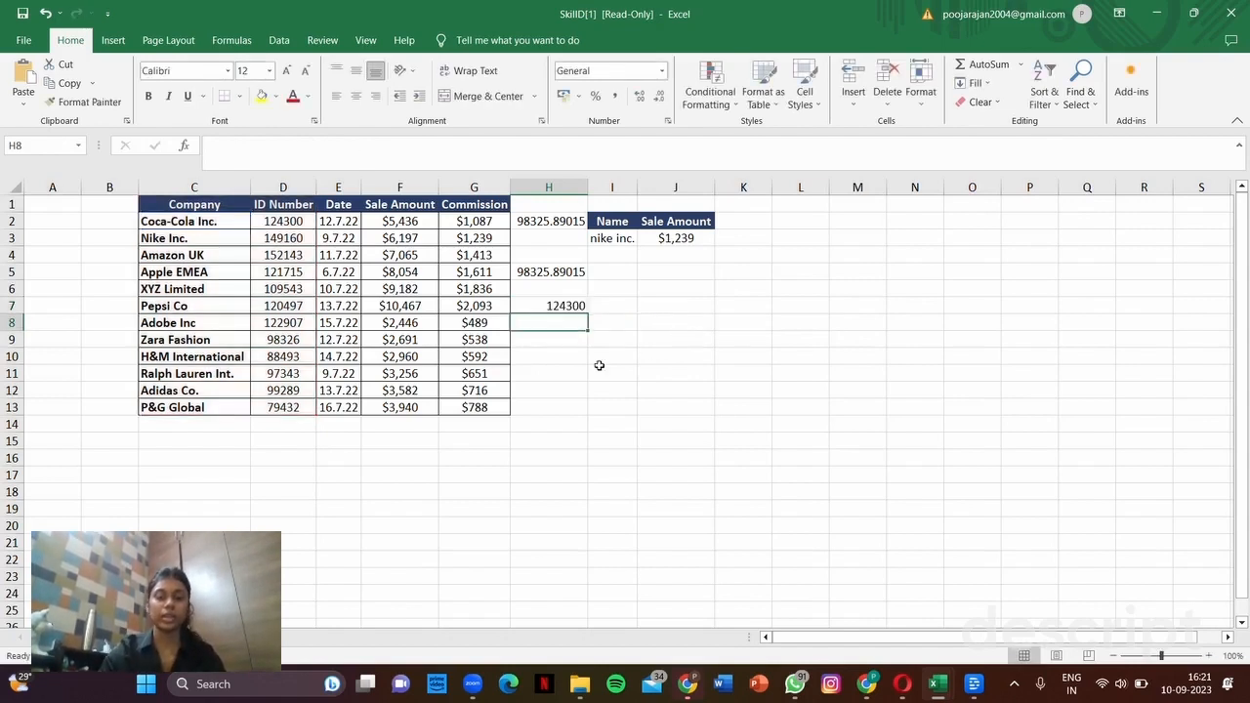
{"action": "left_click", "coordinate": [565, 304]}
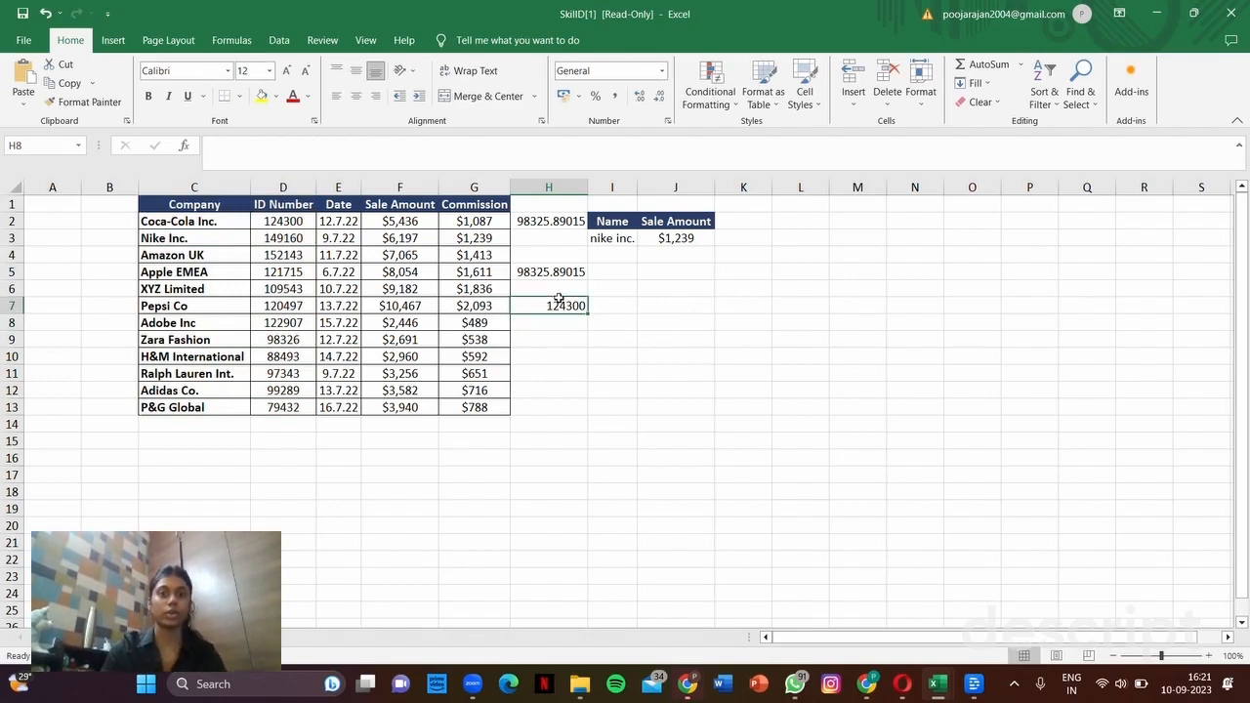
{"action": "left_click_drag", "start_coordinate": [587, 313], "coordinate": [572, 410]}
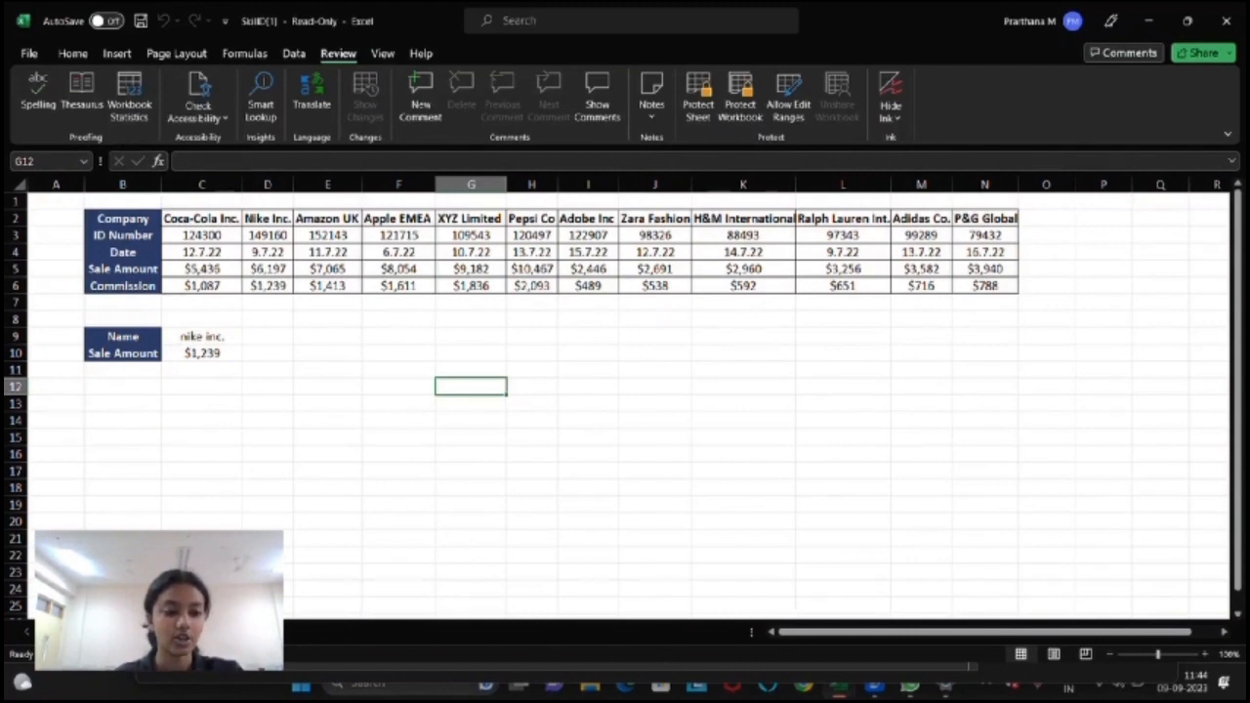
Step: On the horizontal company table sheet, clear the Sale Amount result in C10
{"action": "key", "text": "ctrl+Page_Up"}
{"action": "scroll", "coordinate": [470, 409], "scroll_direction": "up", "scroll_amount": 3}
{"action": "scroll", "coordinate": [469, 410], "scroll_direction": "down", "scroll_amount": 2}
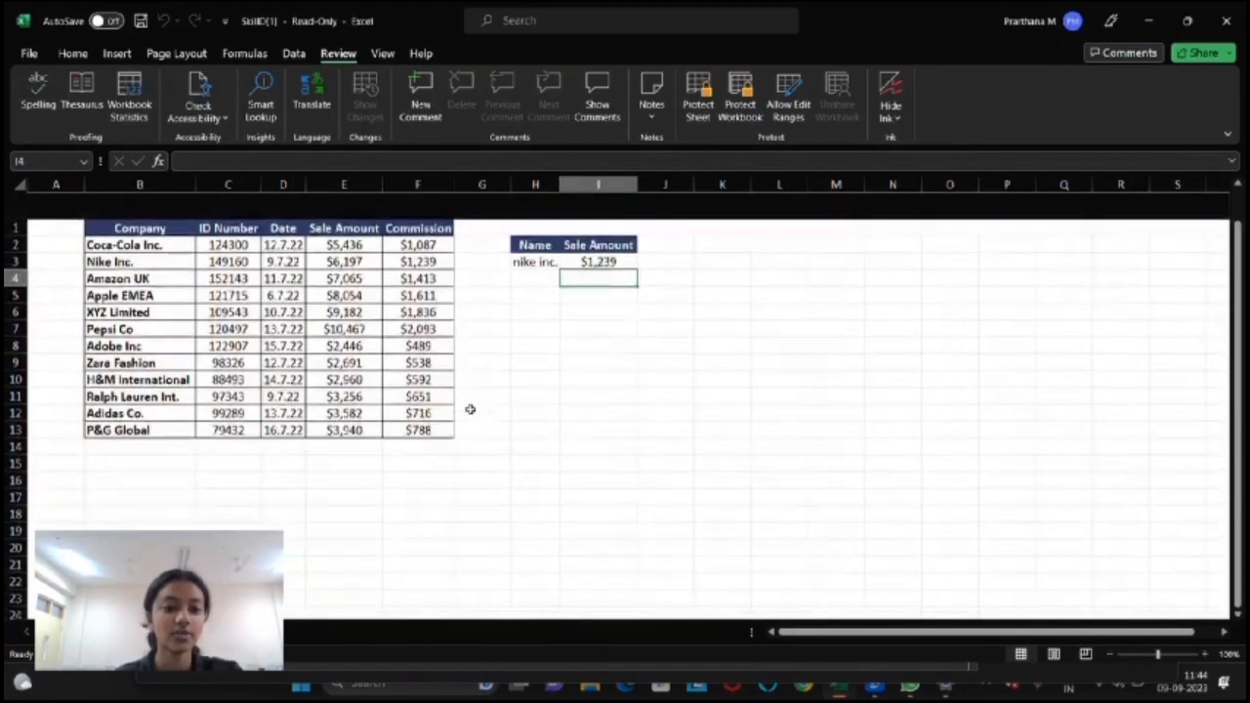
{"action": "scroll", "coordinate": [470, 409], "scroll_direction": "up", "scroll_amount": 1}
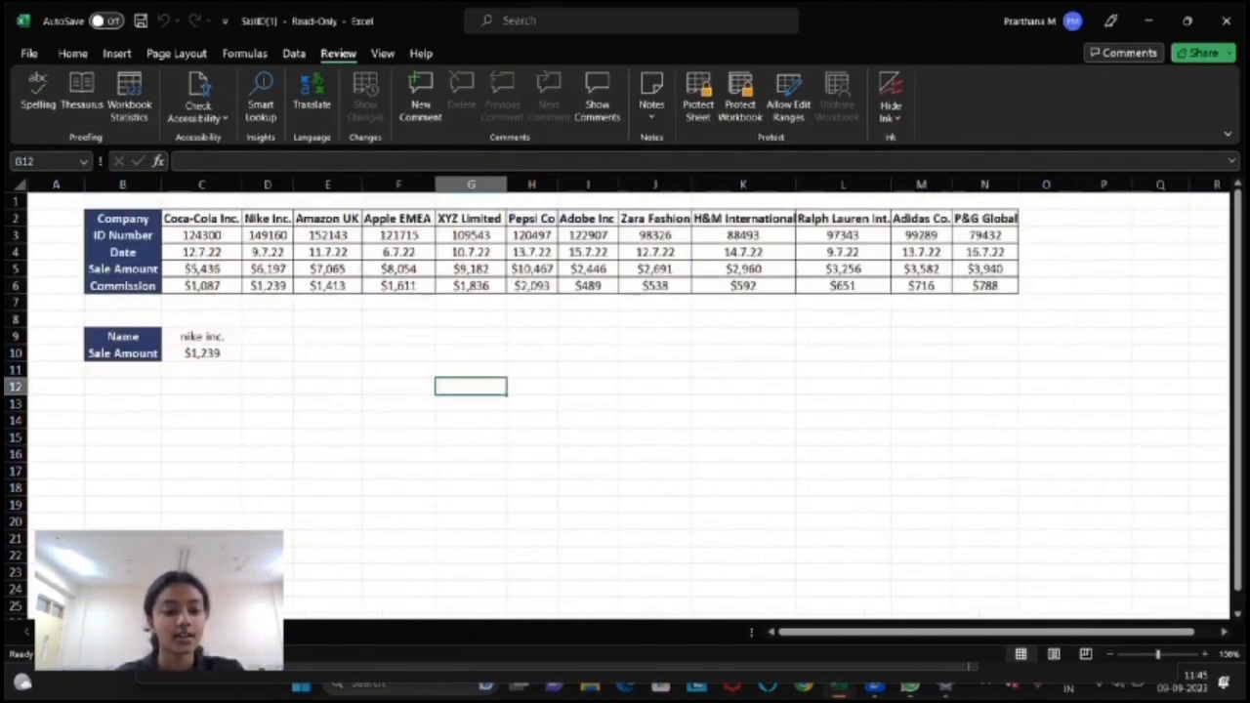
{"action": "left_click", "coordinate": [208, 350]}
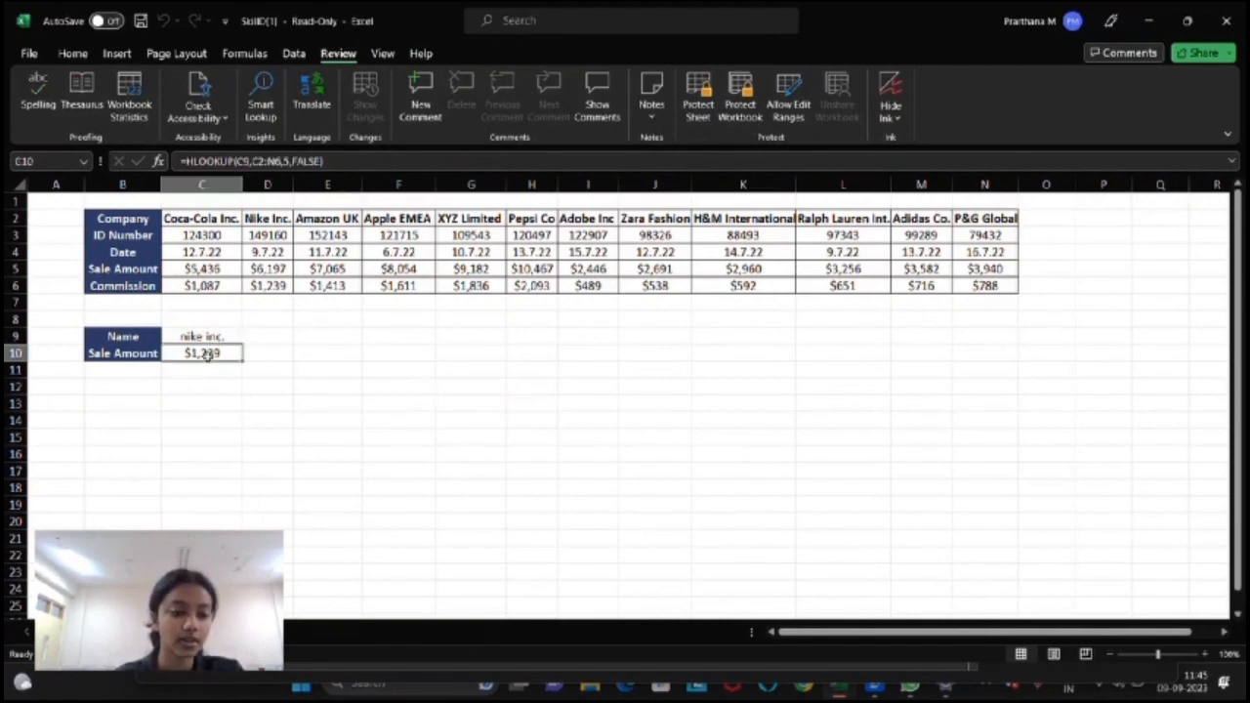
{"action": "key", "text": "Delete"}
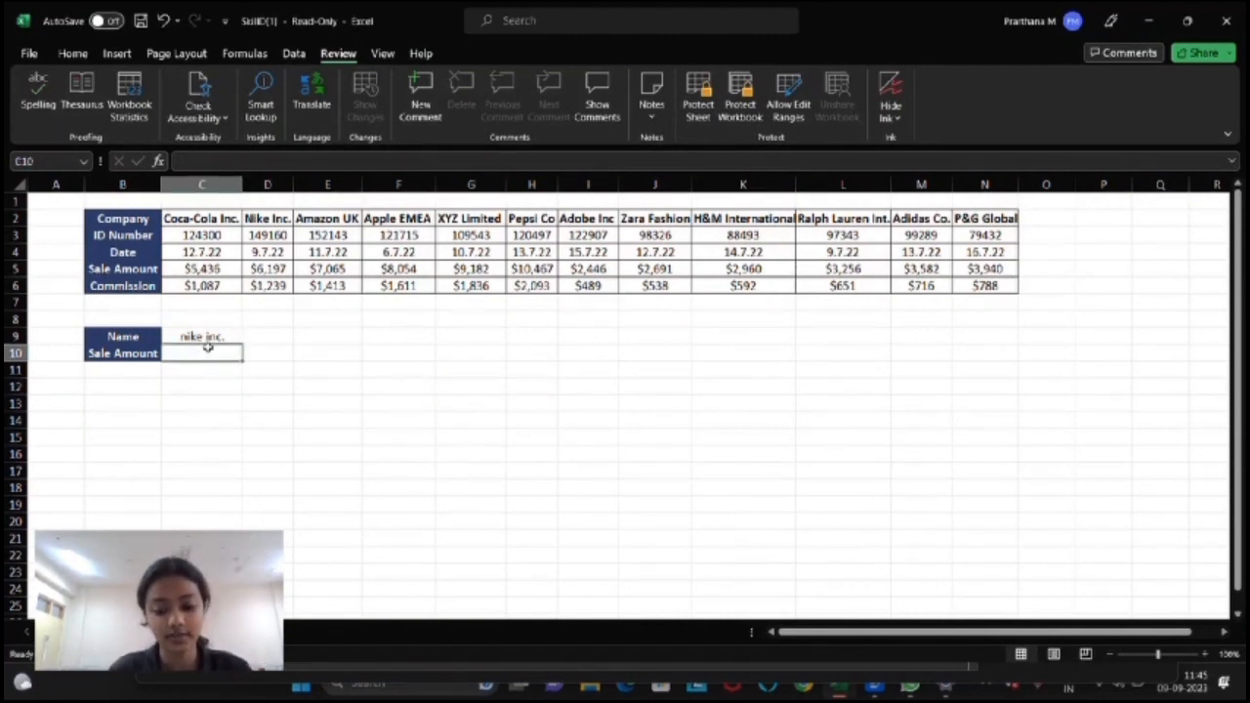
Step: Enter =HLOOKUP(C9,C2:N6,4,FALSE) in C10 to return nike inc.'s sale amount
{"action": "type", "text": "="}
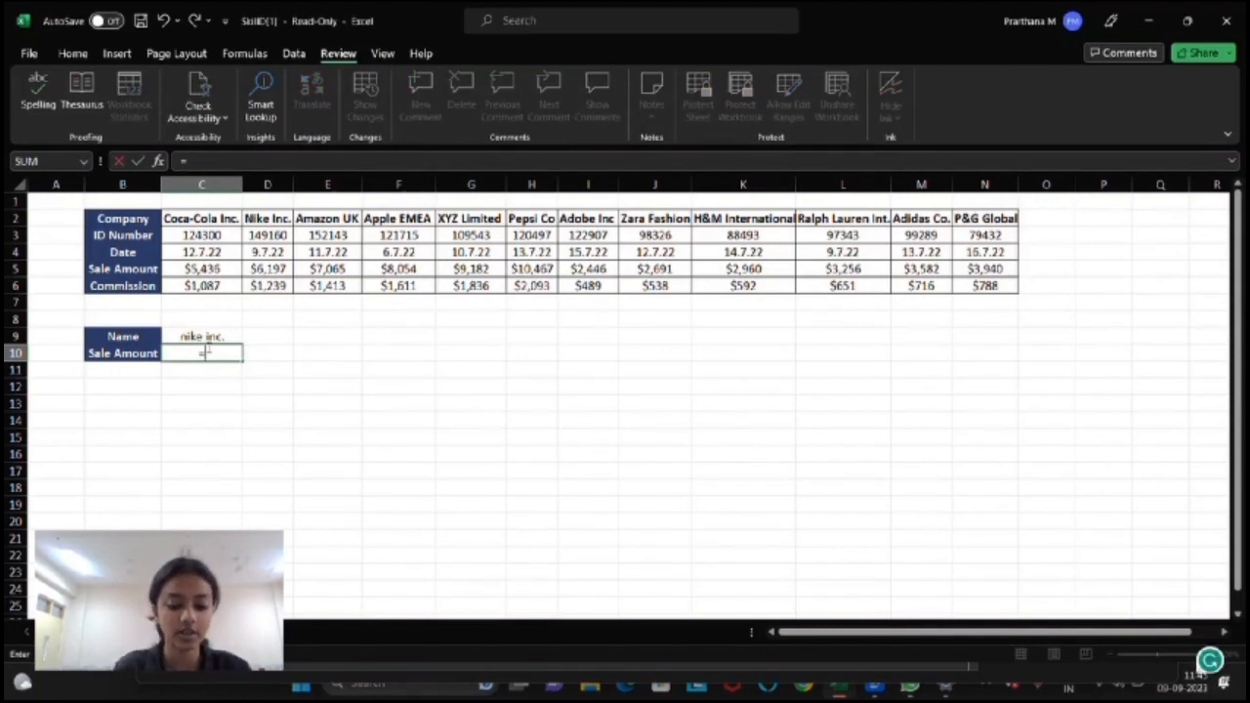
{"action": "type", "text": "hl"}
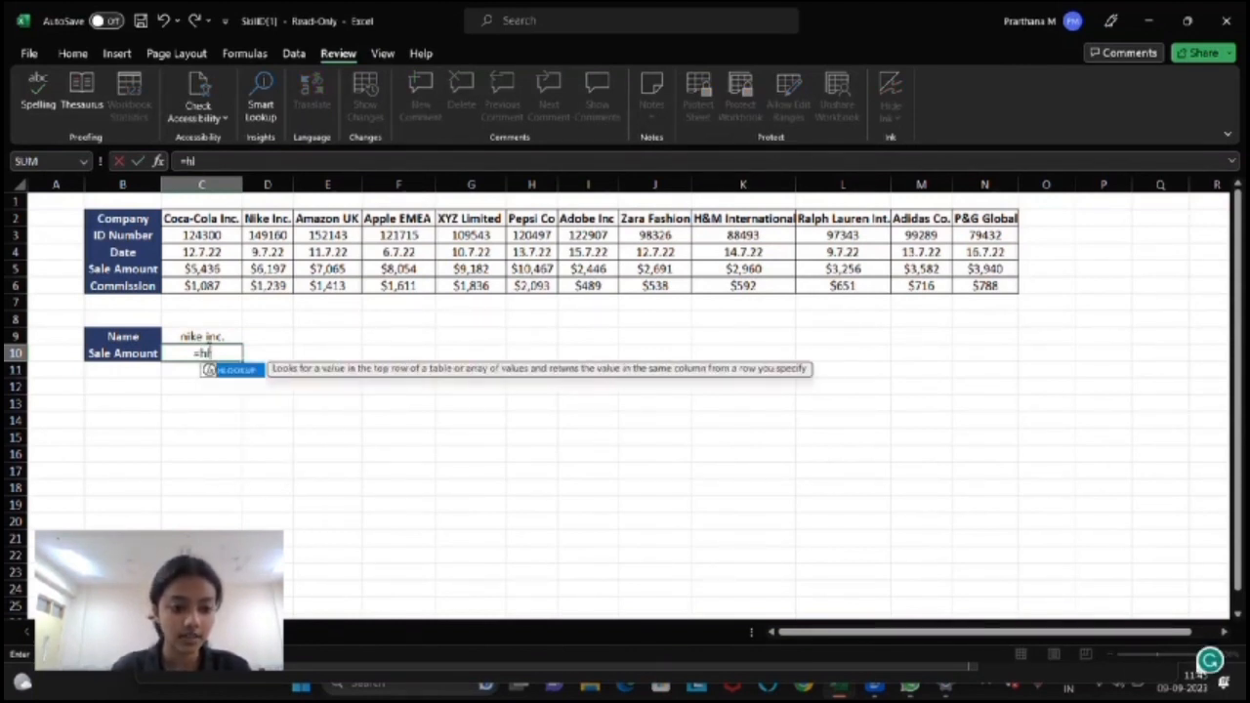
{"action": "key", "text": "Tab"}
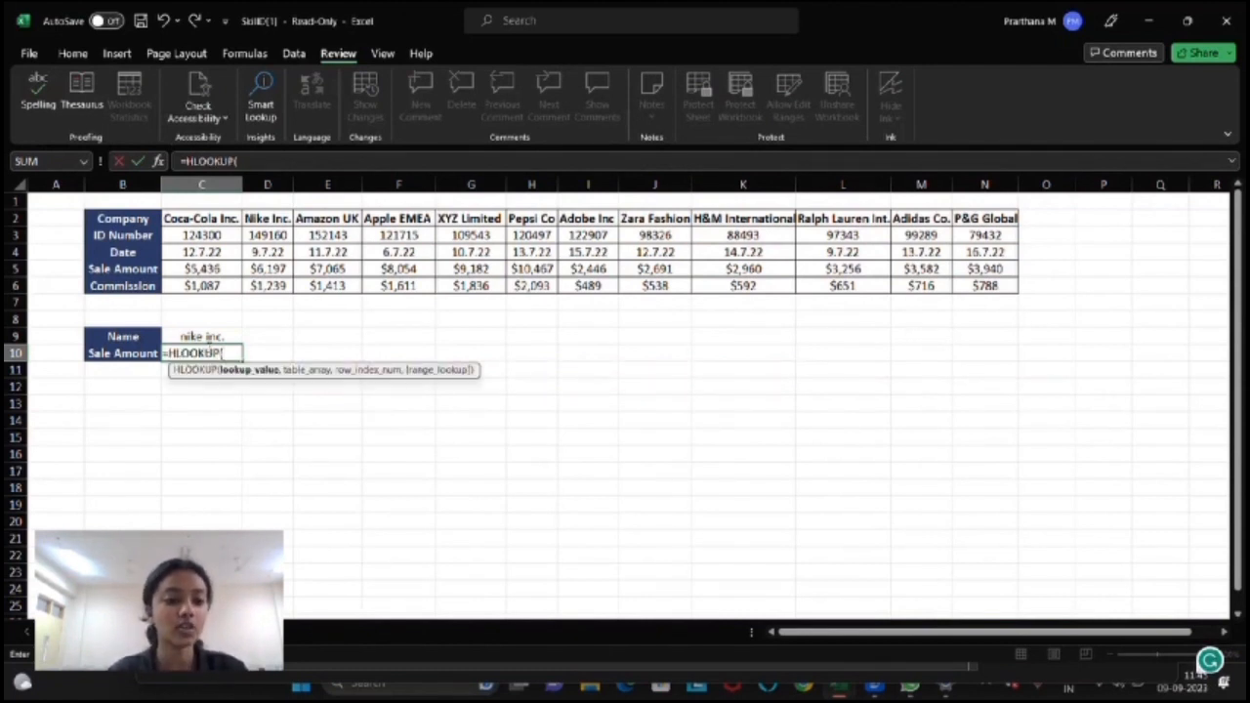
{"action": "left_click", "coordinate": [217, 336]}
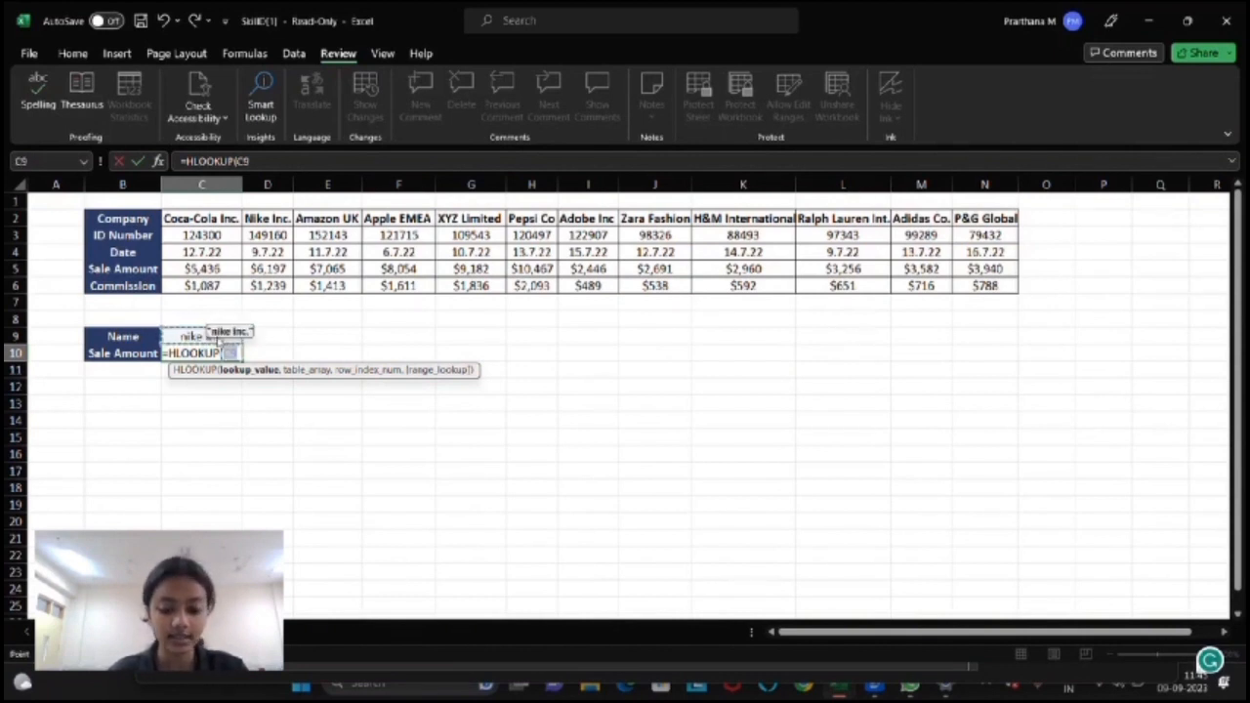
{"action": "type", "text": ","}
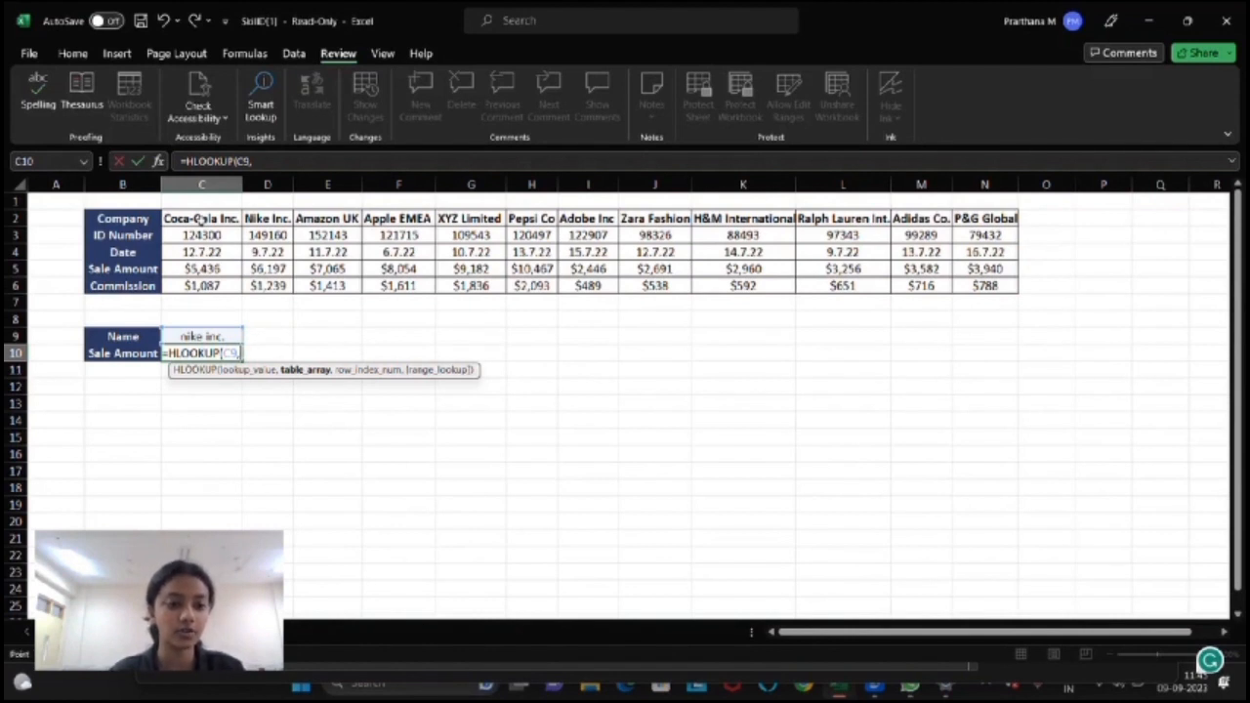
{"action": "left_click_drag", "start_coordinate": [200, 221], "coordinate": [1052, 284]}
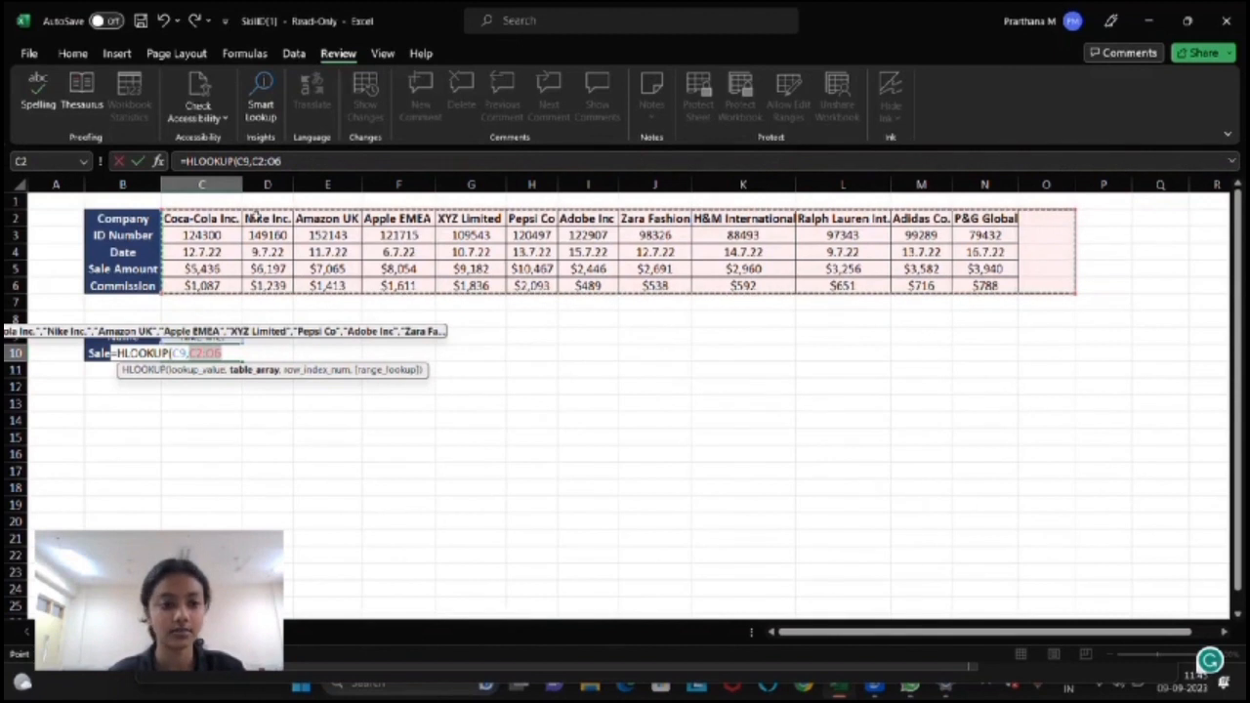
{"action": "left_click_drag", "start_coordinate": [254, 217], "coordinate": [985, 284]}
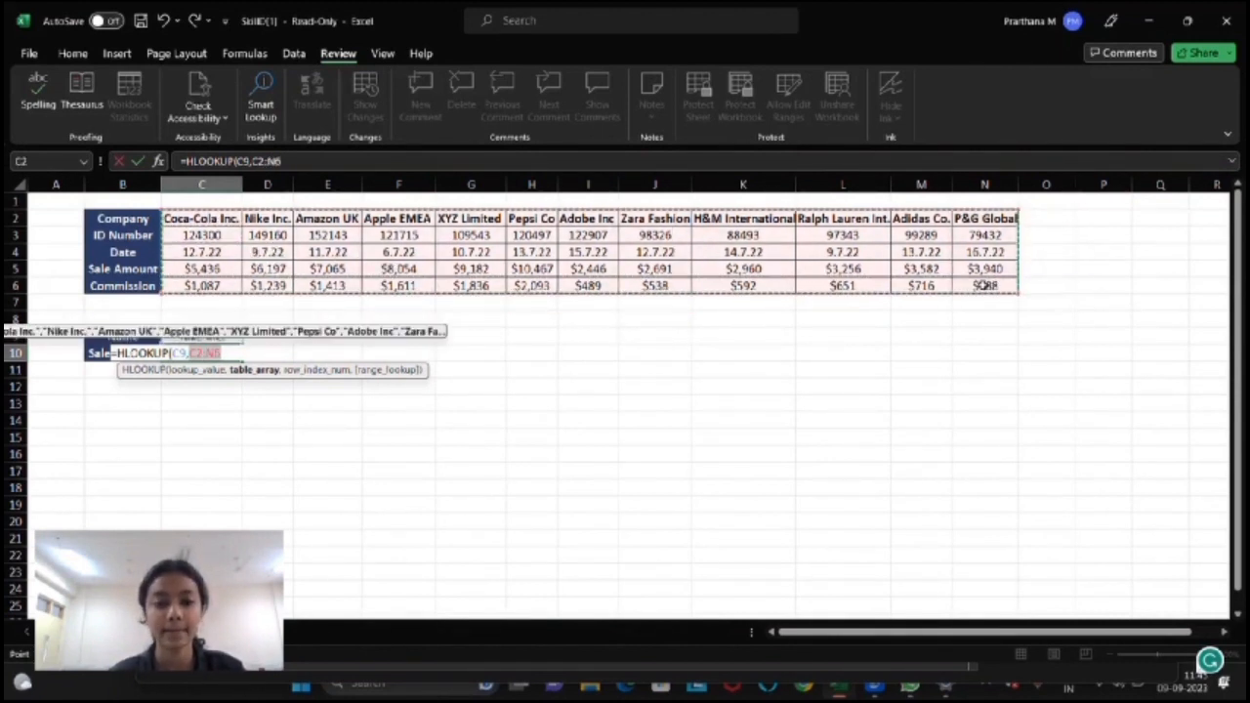
{"action": "type", "text": ","}
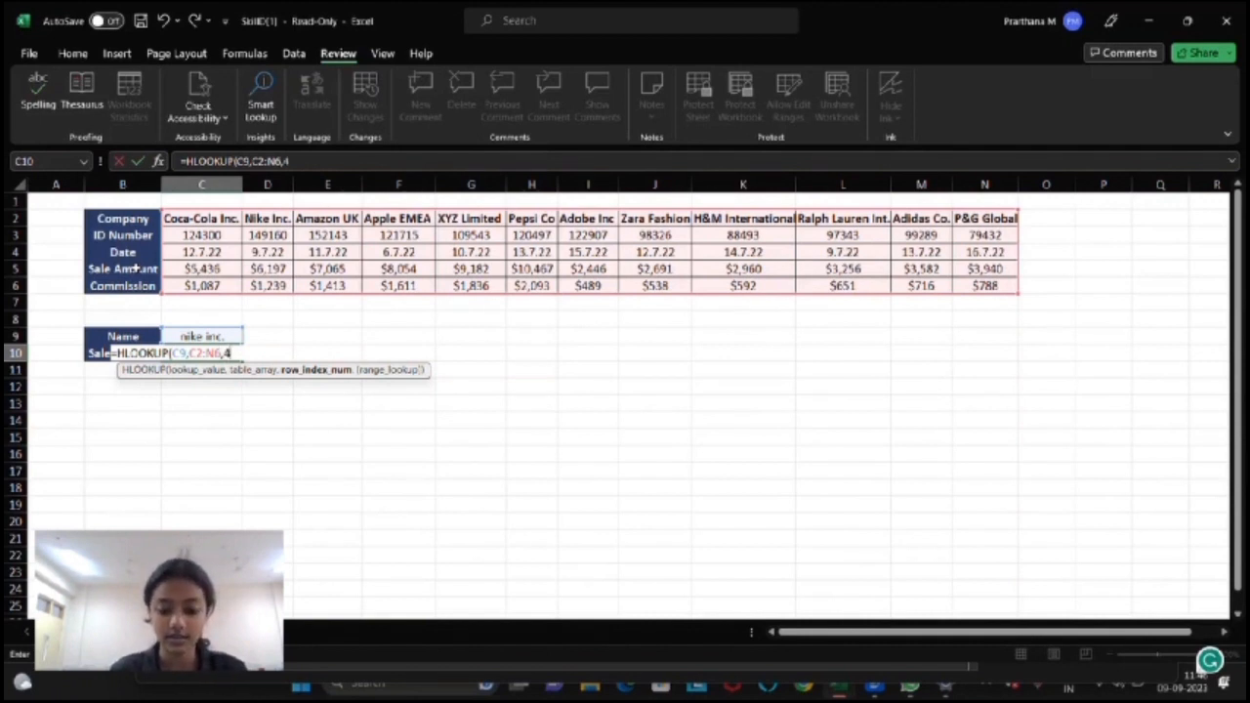
{"action": "type", "text": "4,"}
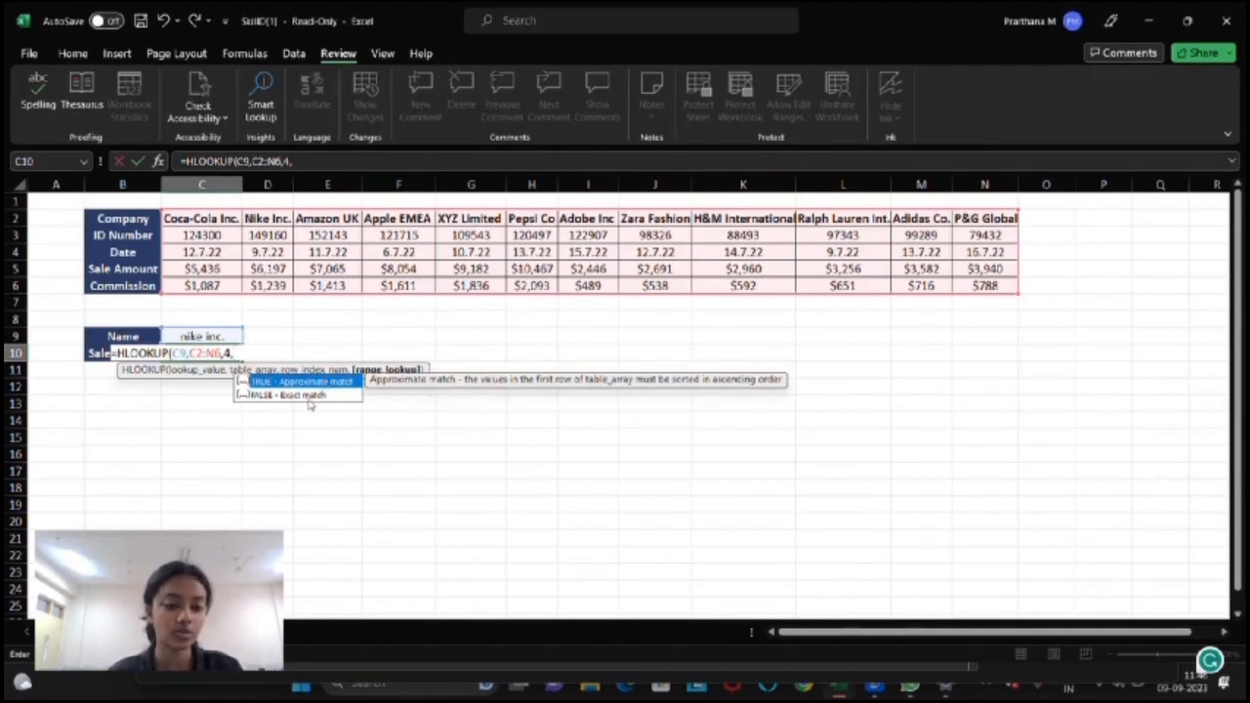
{"action": "left_click", "coordinate": [305, 396]}
{"action": "double_click", "coordinate": [304, 397]}
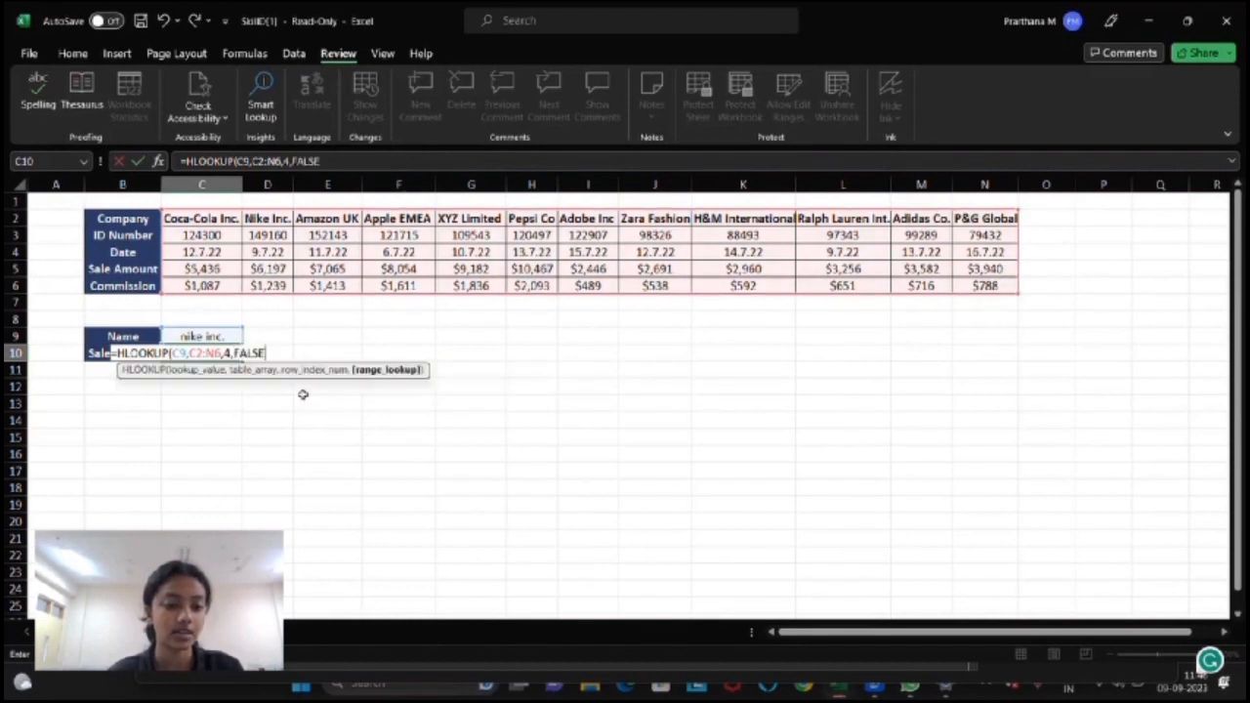
{"action": "type", "text": ")"}
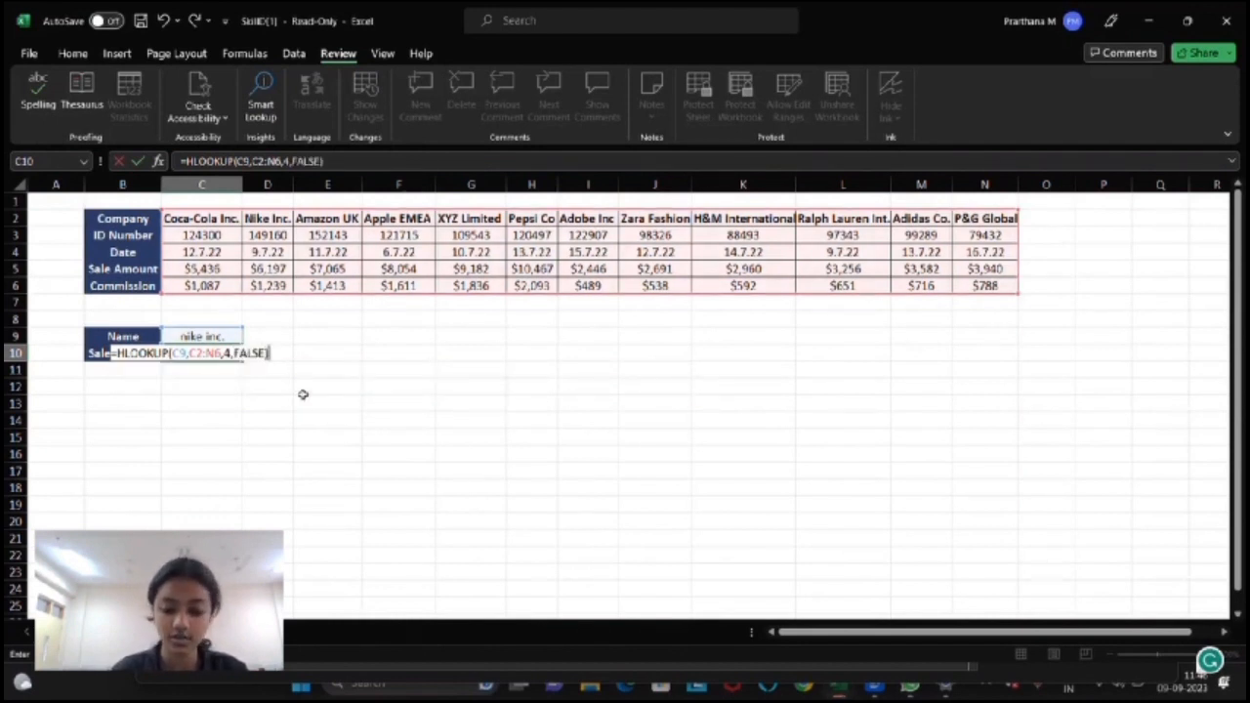
{"action": "key", "text": "Return"}
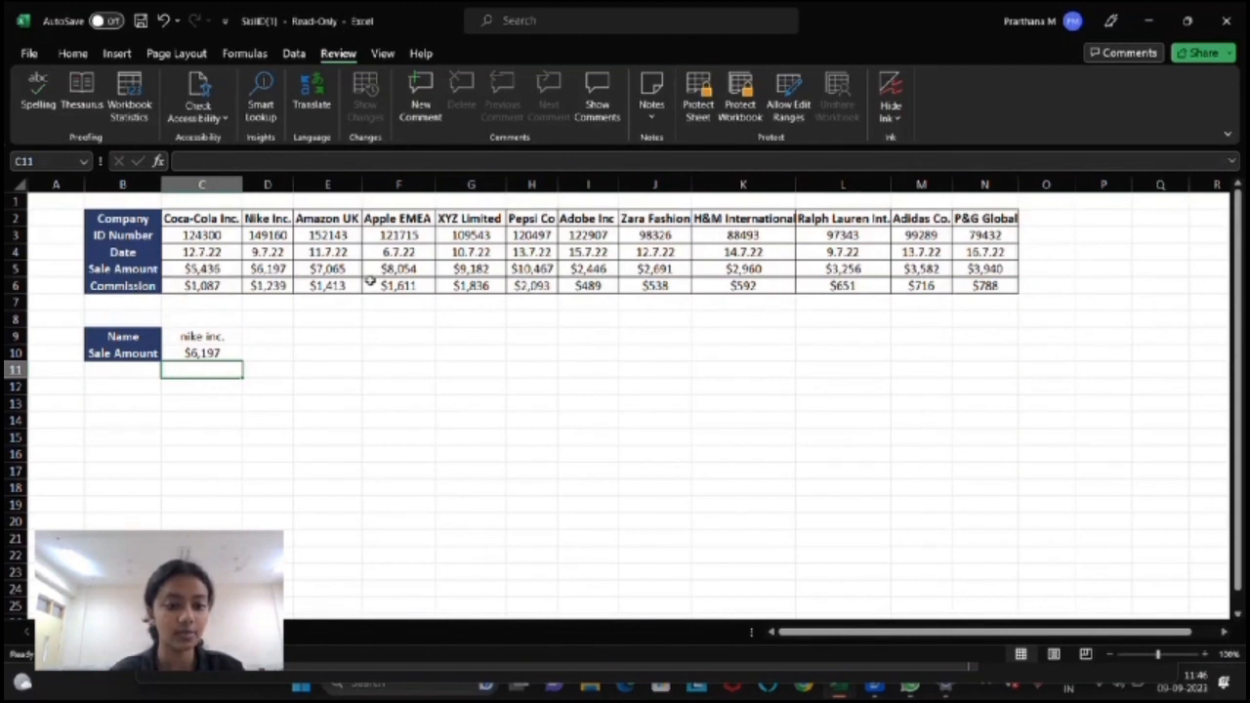
{"action": "left_click", "coordinate": [283, 269]}
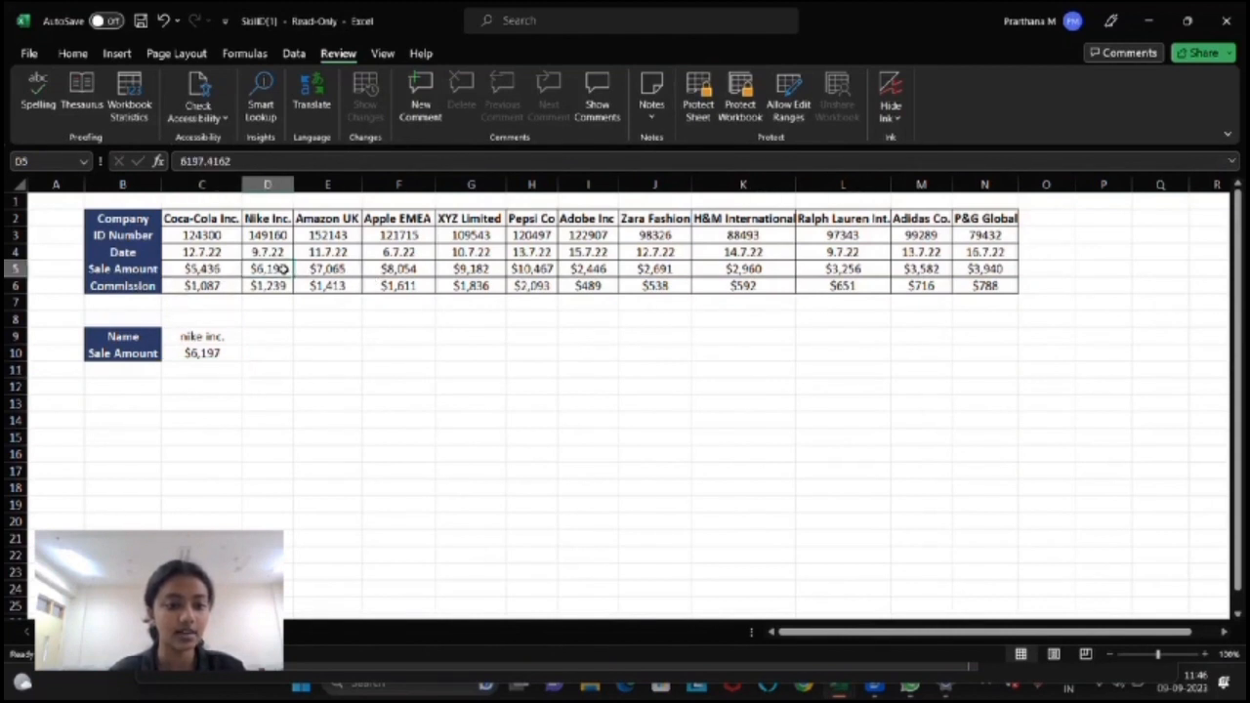
{"action": "left_click", "coordinate": [220, 353]}
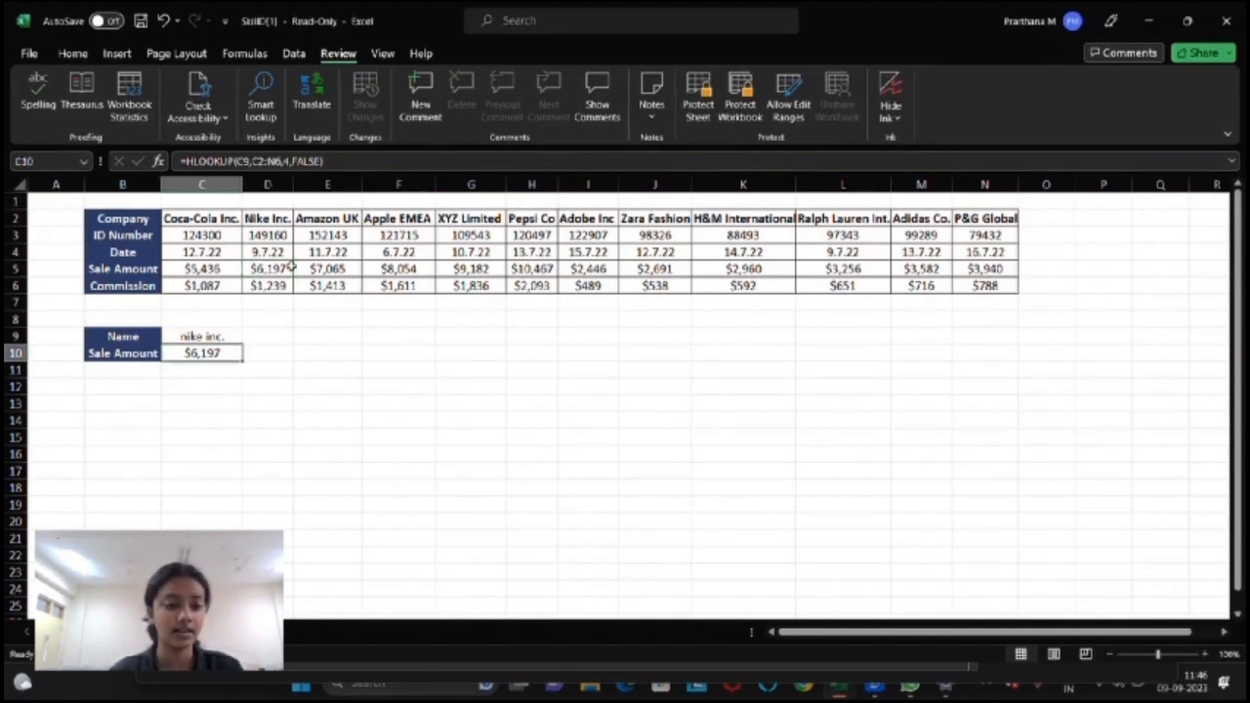
{"action": "left_click", "coordinate": [219, 335]}
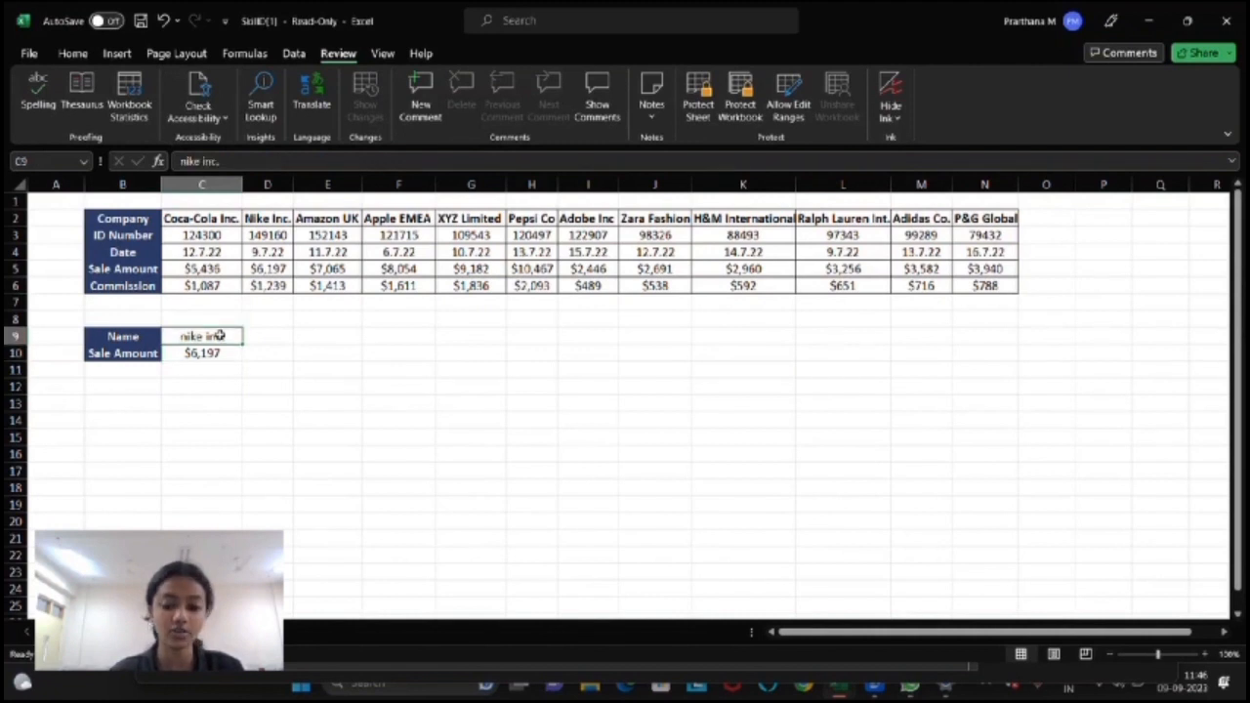
Step: Change the C9 name to 'coca-cola inc.' and check that C10 returns $5,436, matching C5
{"action": "key", "text": "BackSpace"}
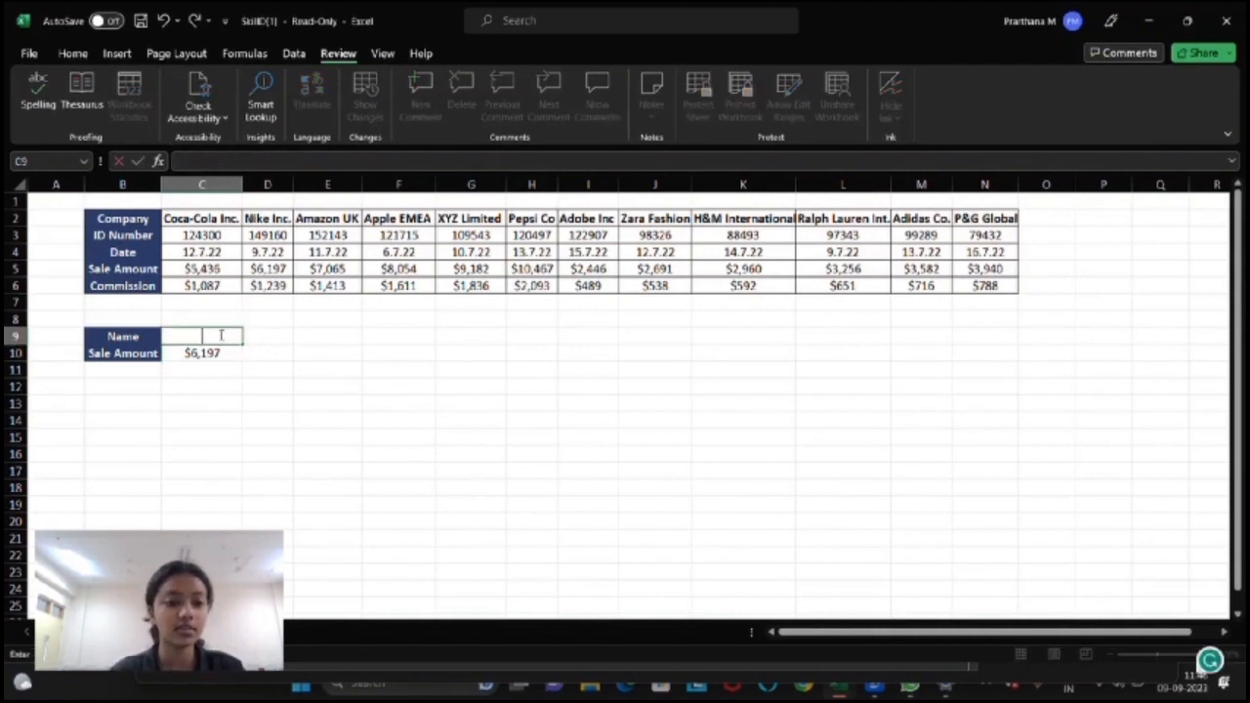
{"action": "type", "text": "co"}
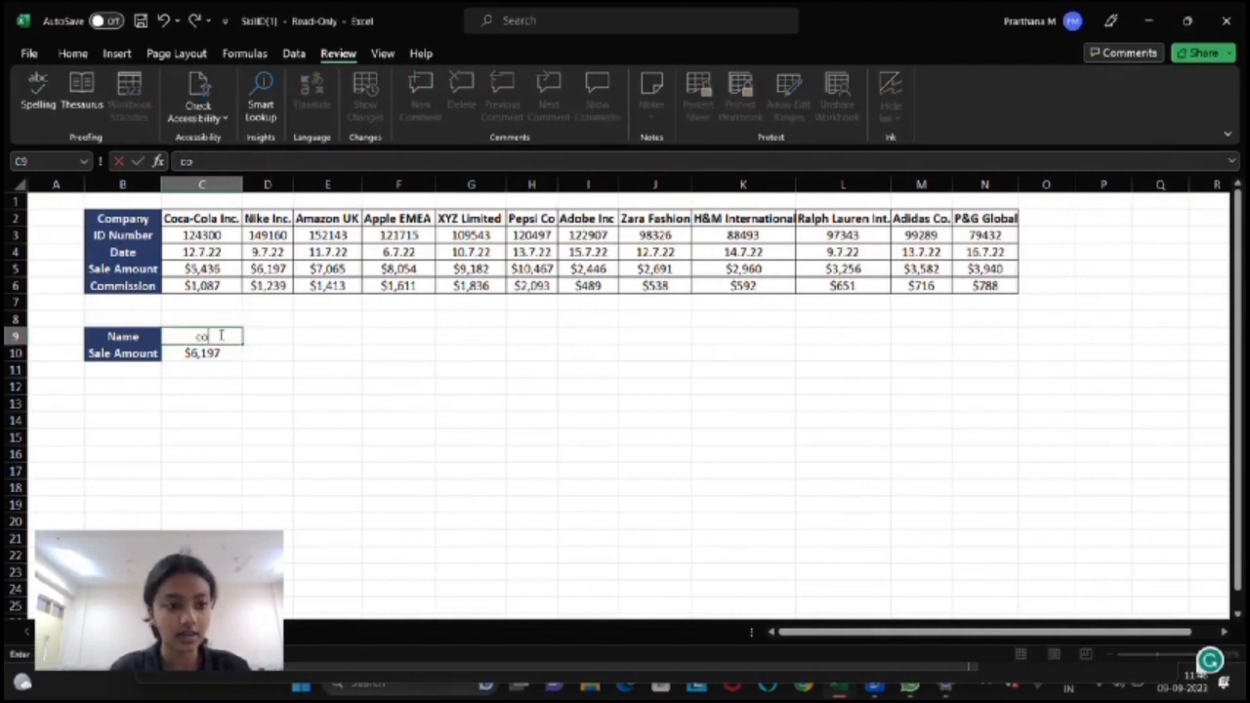
{"action": "type", "text": "ca-cola"}
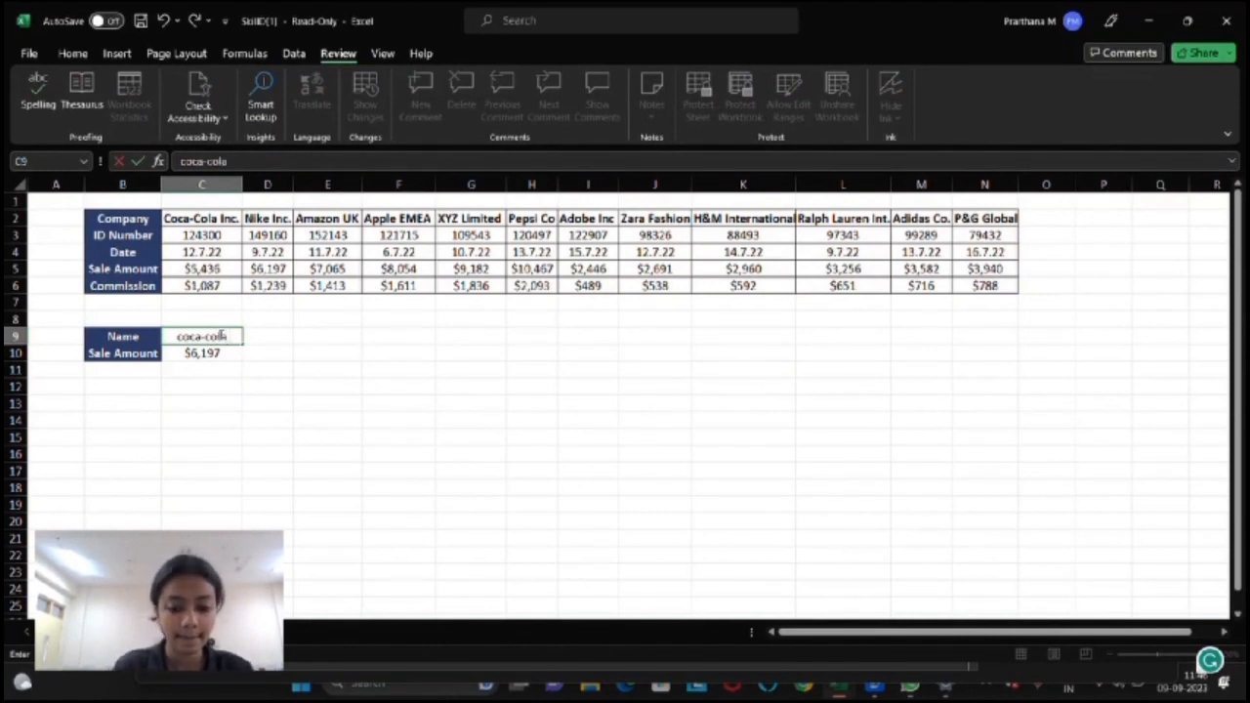
{"action": "type", "text": " inc."}
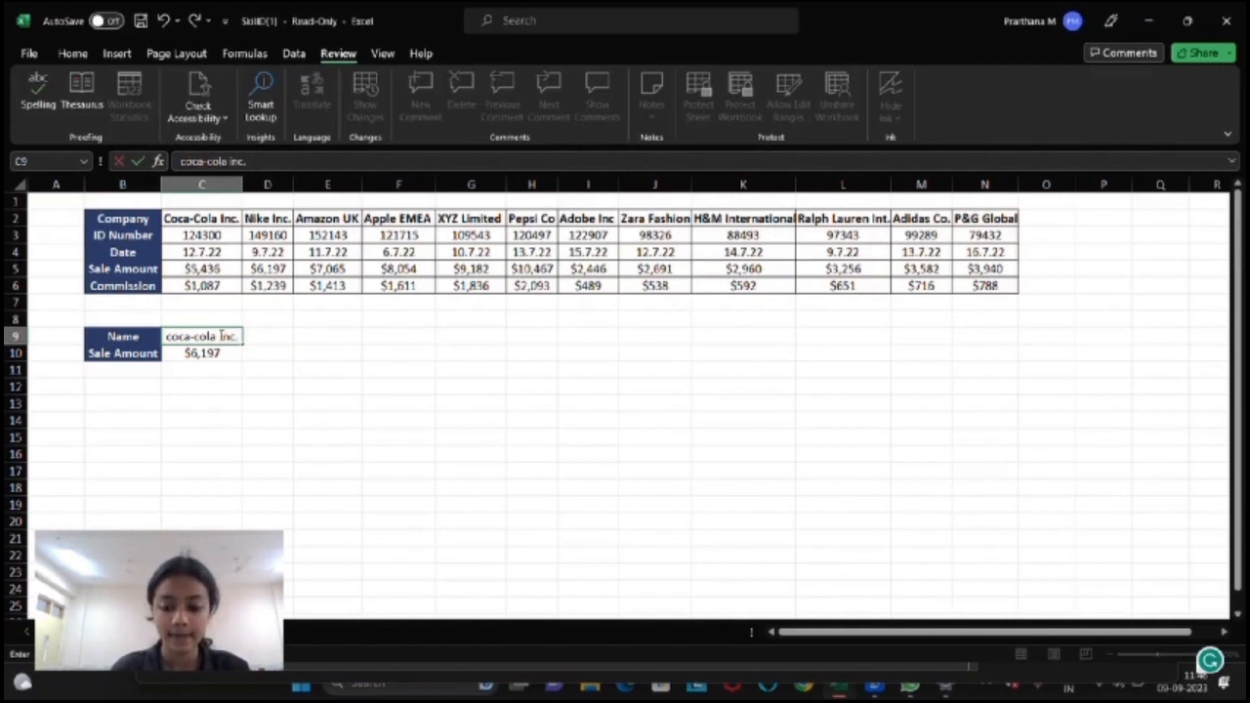
{"action": "key", "text": "Return"}
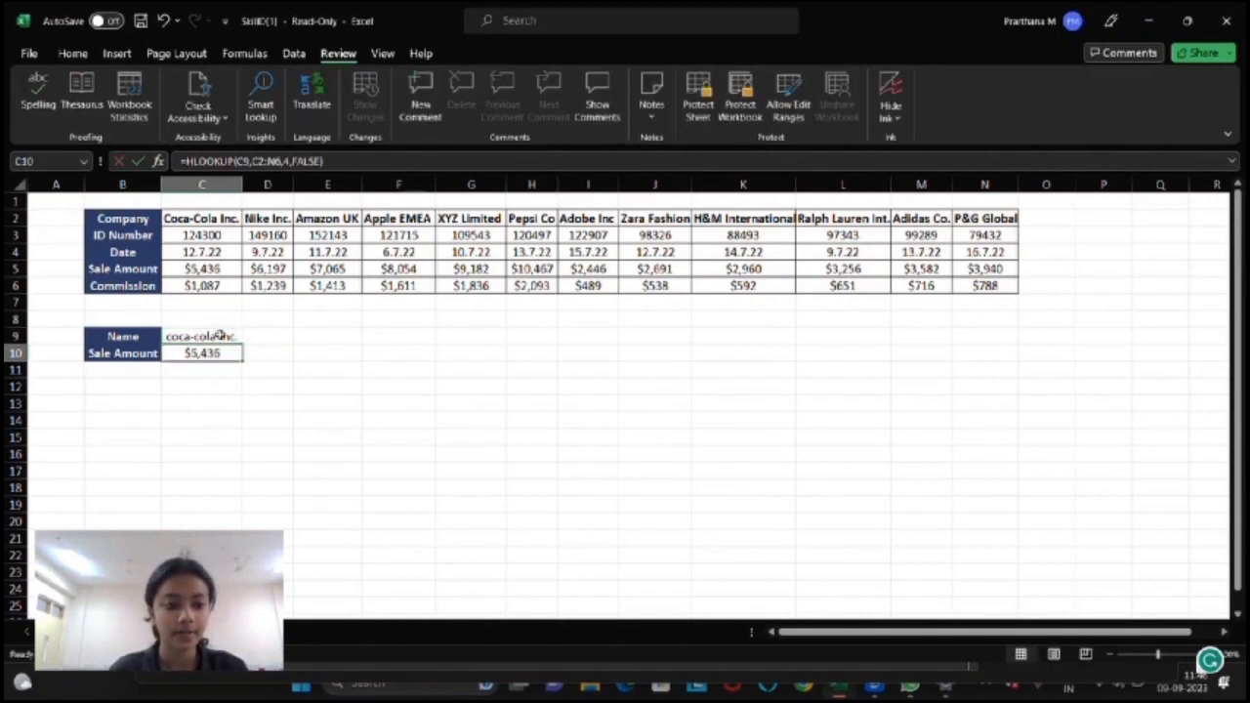
{"action": "left_click", "coordinate": [222, 273]}
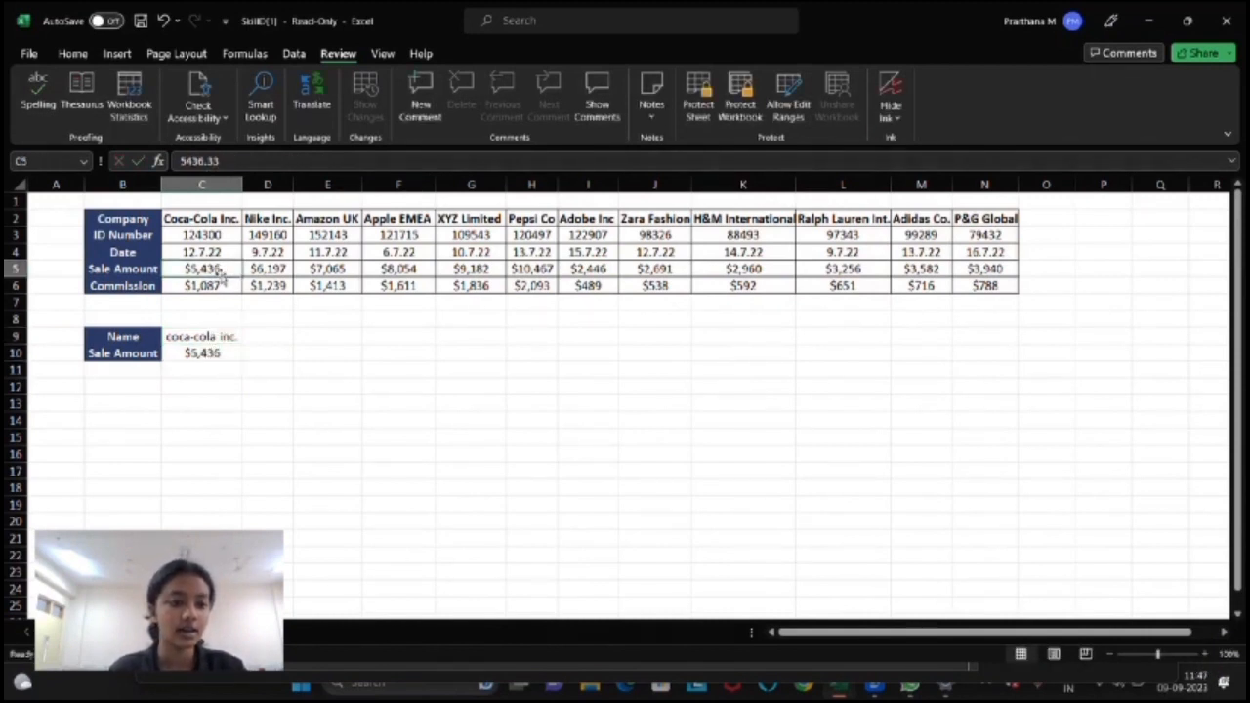
{"action": "left_click", "coordinate": [226, 353]}
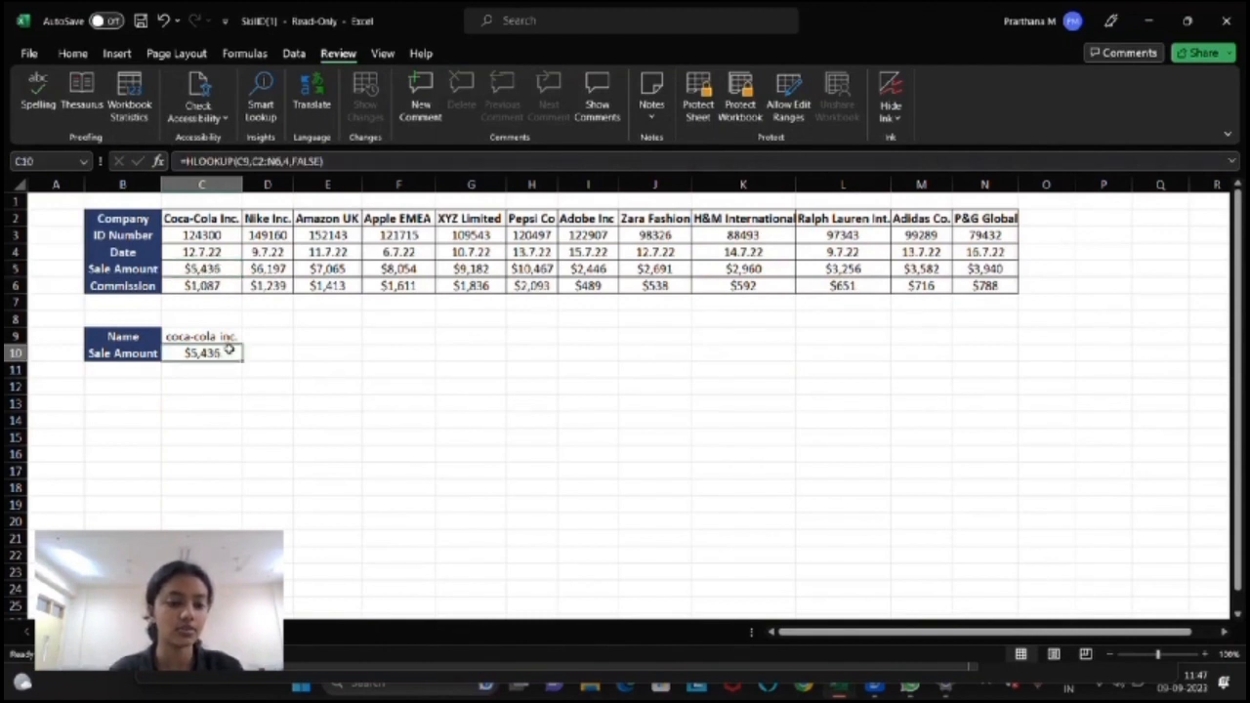
{"action": "left_click", "coordinate": [224, 336]}
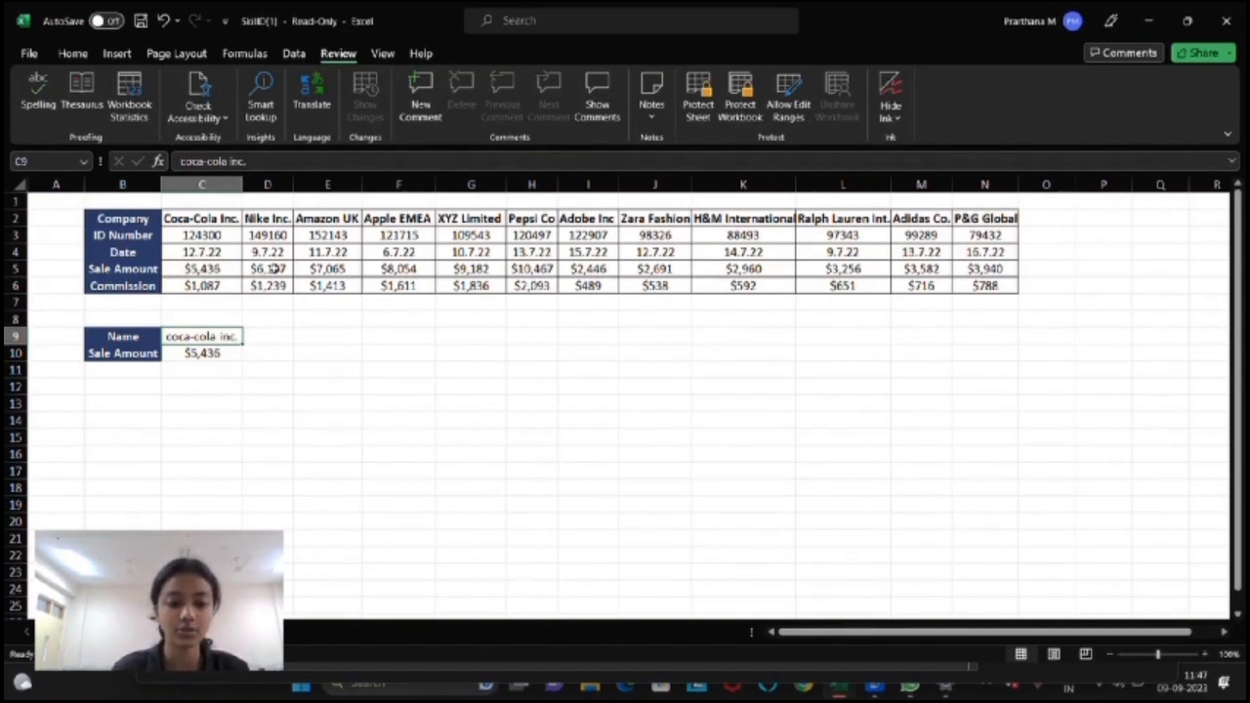
Step: Shorten the C9 name to 'coca-cola' and compare it against the row 2 company names
{"action": "key", "text": "BackSpace"}
{"action": "type", "text": "coc"}
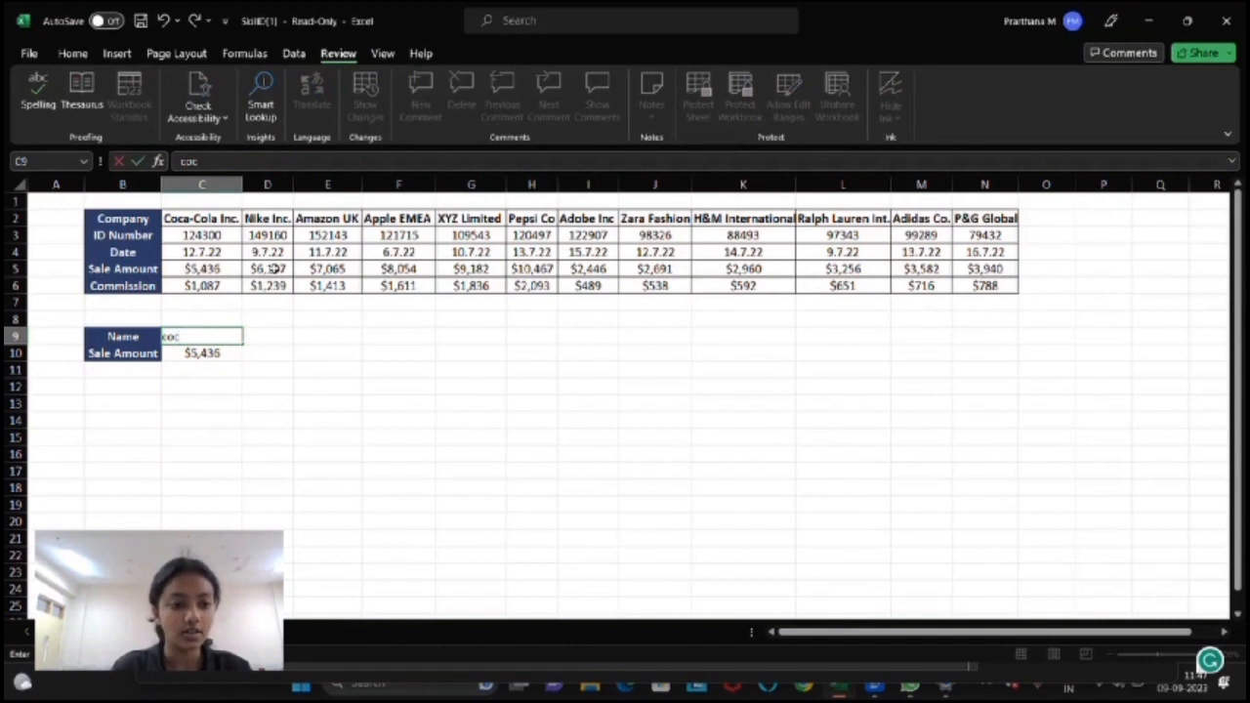
{"action": "type", "text": "a-cola"}
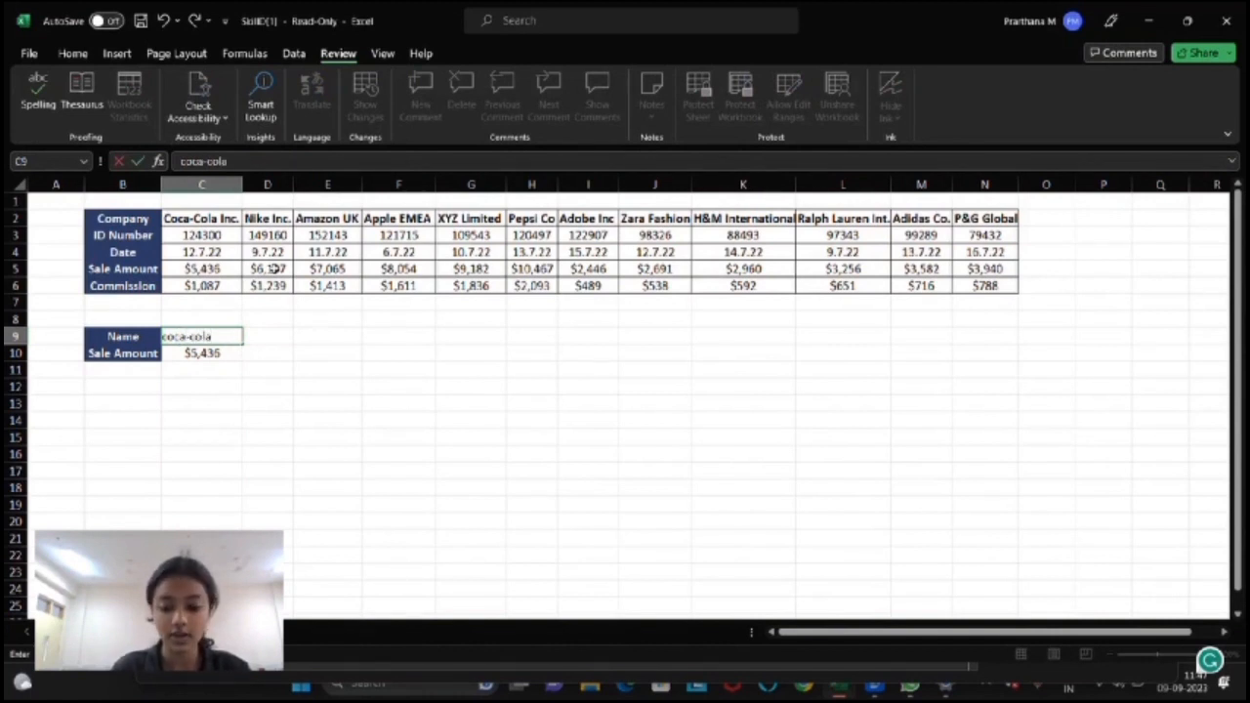
{"action": "key", "text": "Return"}
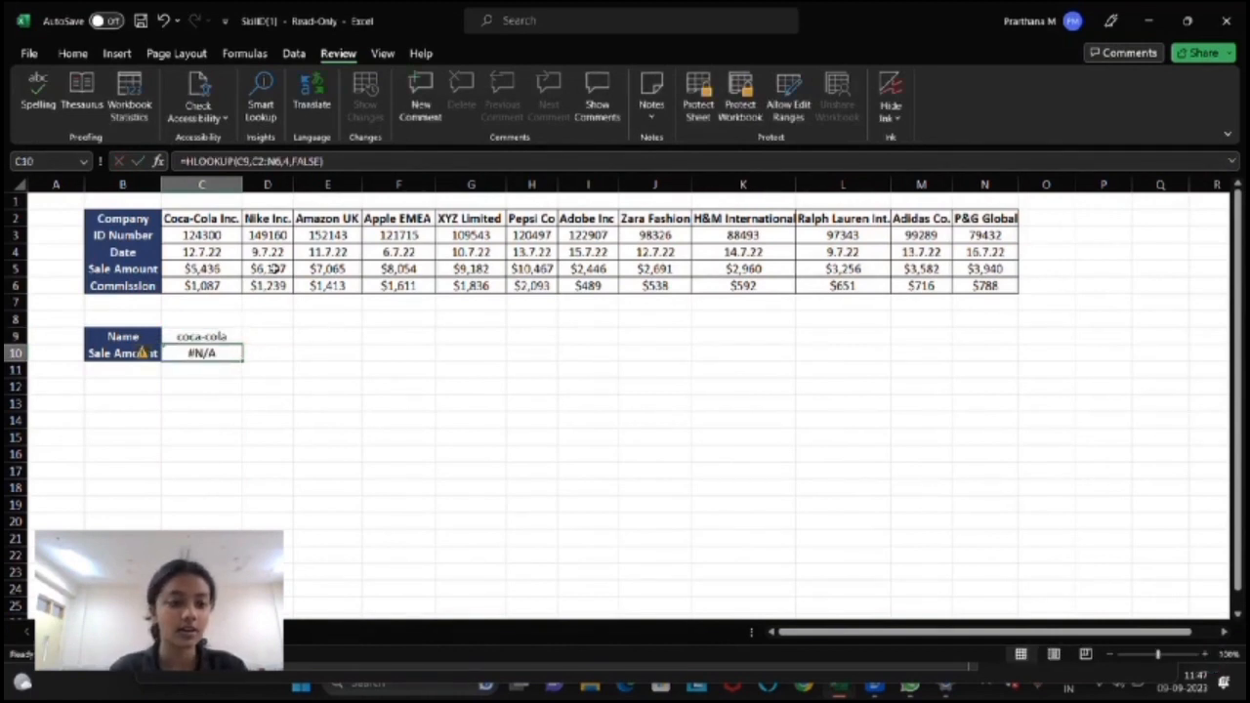
{"action": "left_click", "coordinate": [218, 338]}
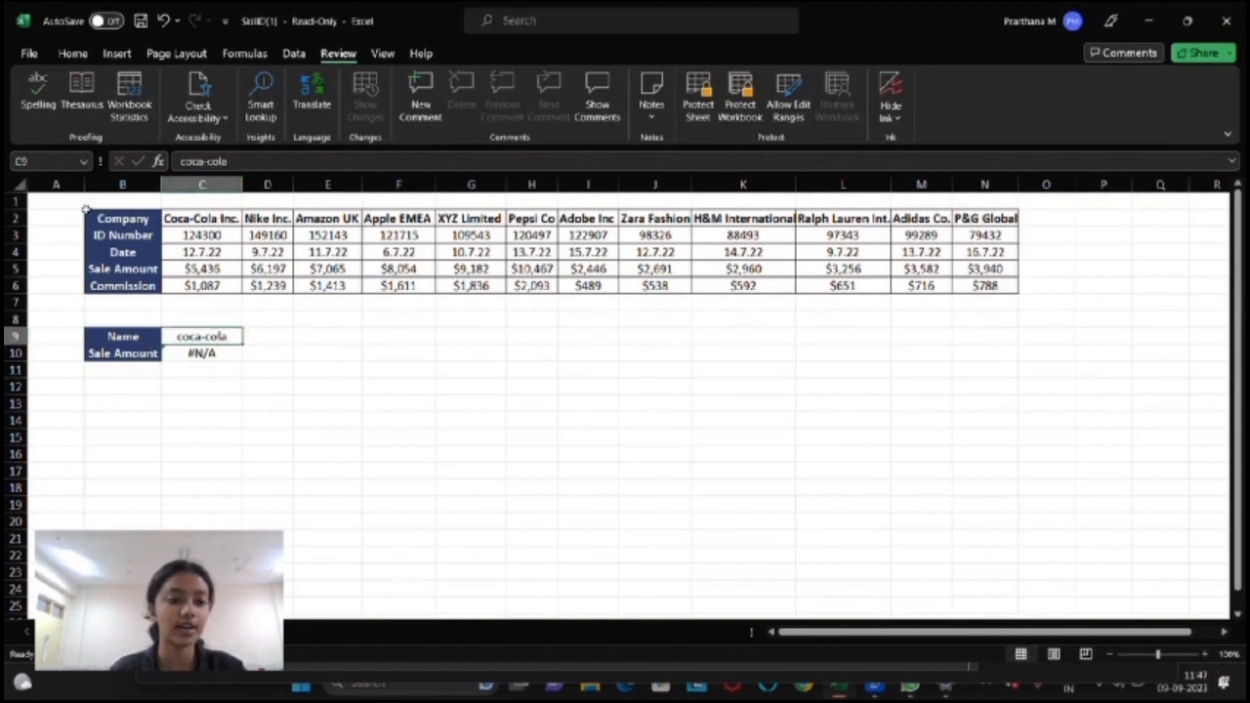
{"action": "left_click", "coordinate": [16, 219]}
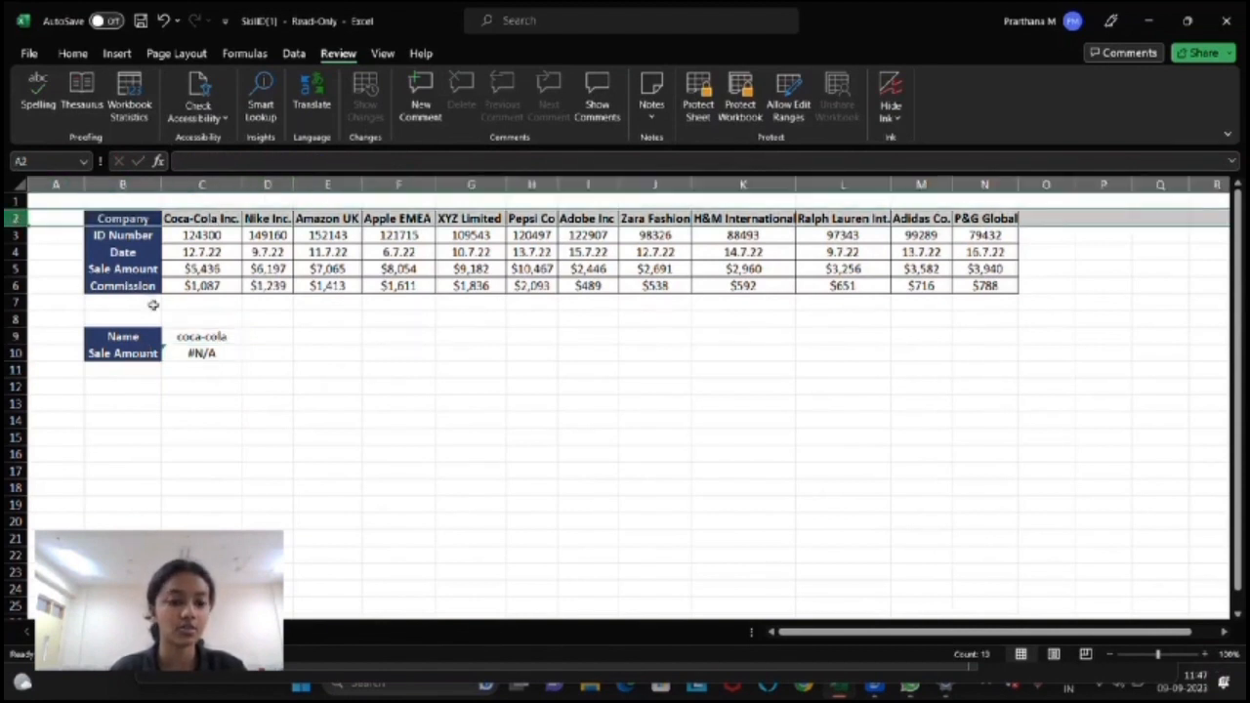
{"action": "left_click", "coordinate": [210, 337]}
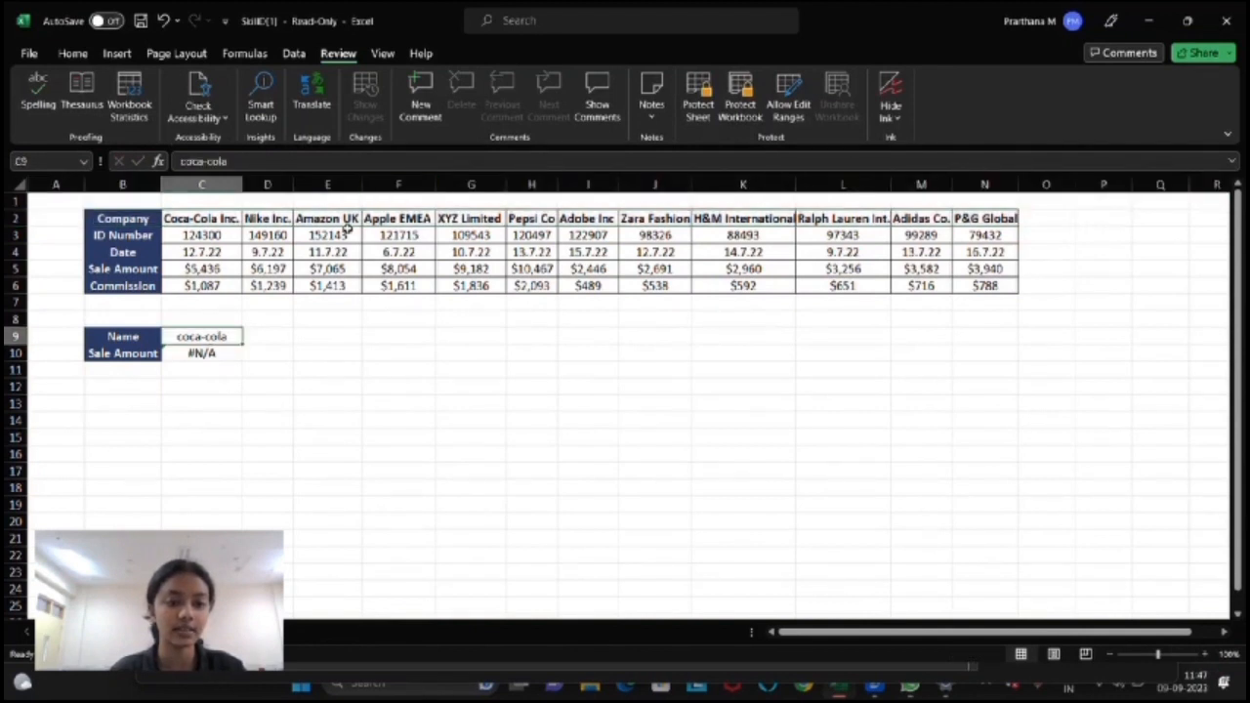